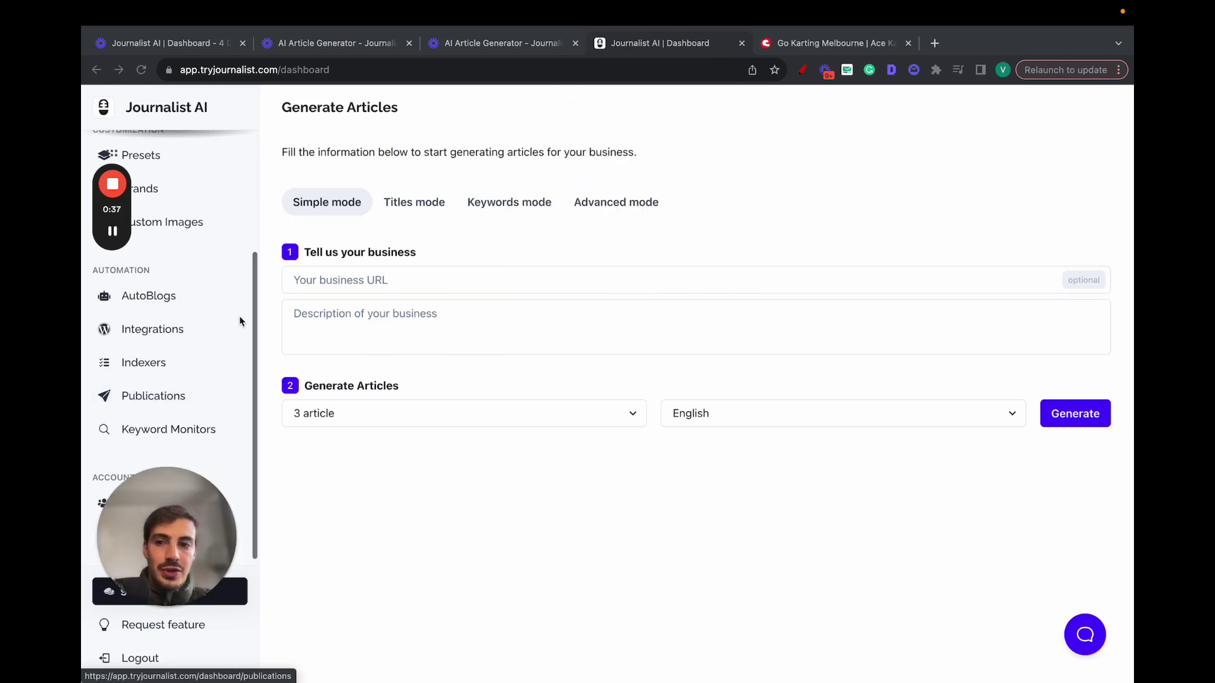
scroll(239, 320, "up", 4)
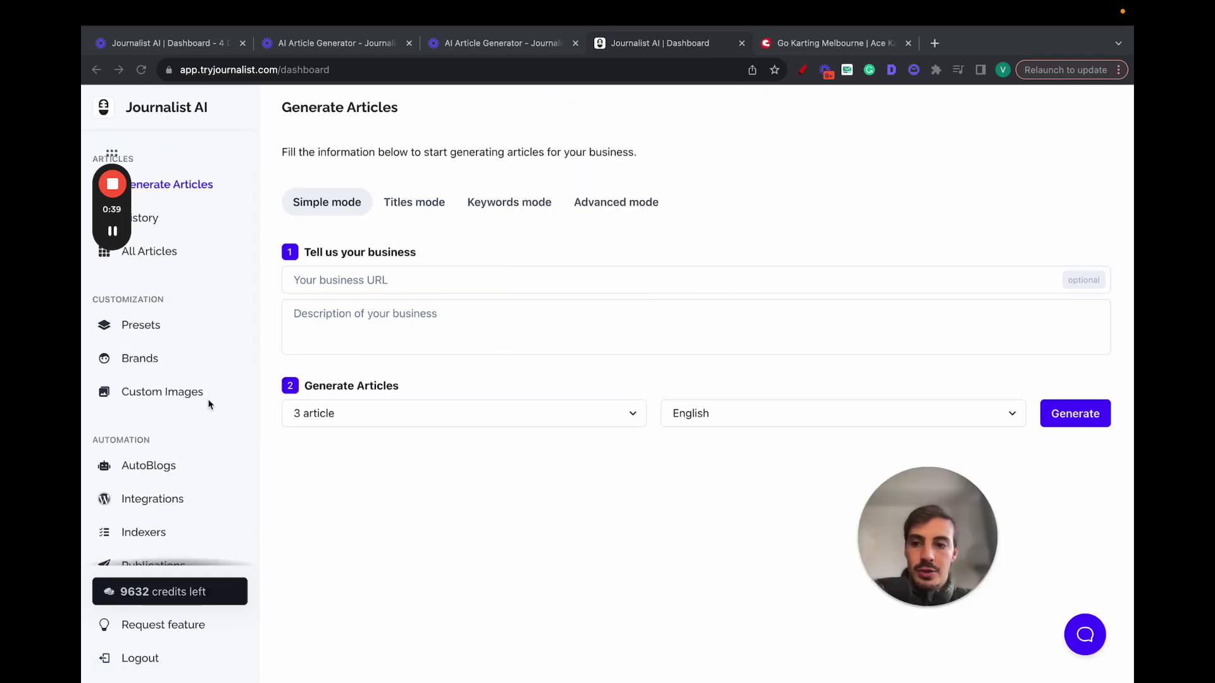
scroll(209, 405, "down", 3)
left_click(171, 426)
left_click(600, 630)
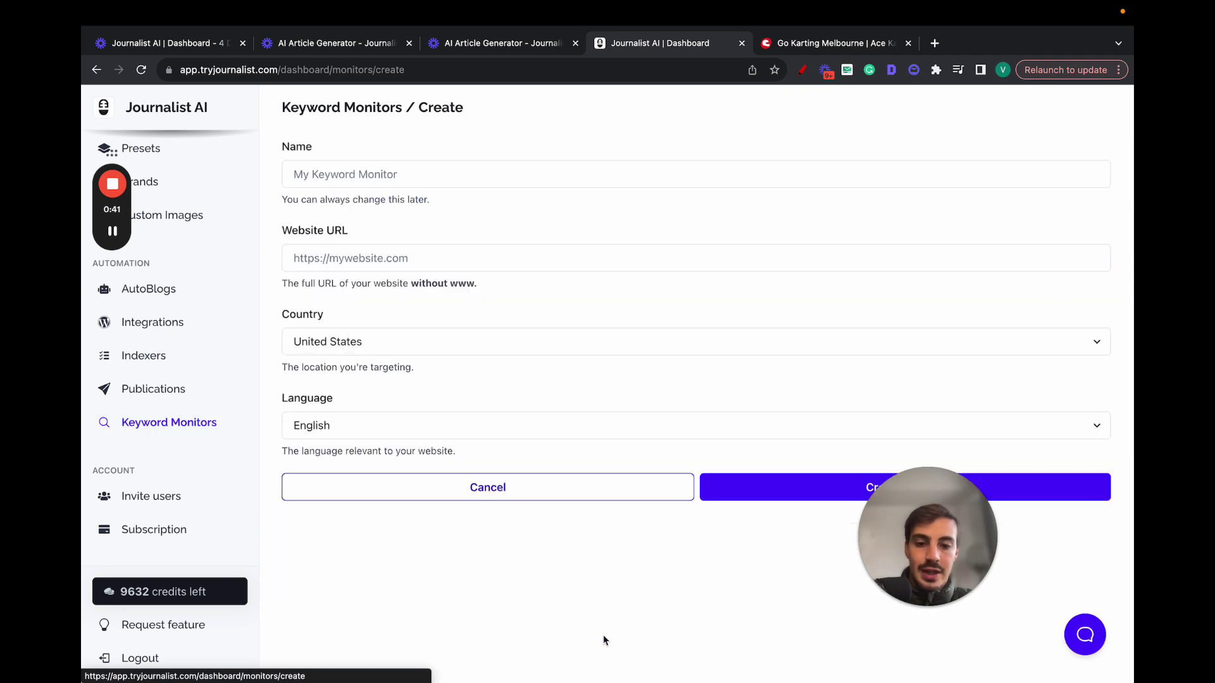
left_click(391, 175)
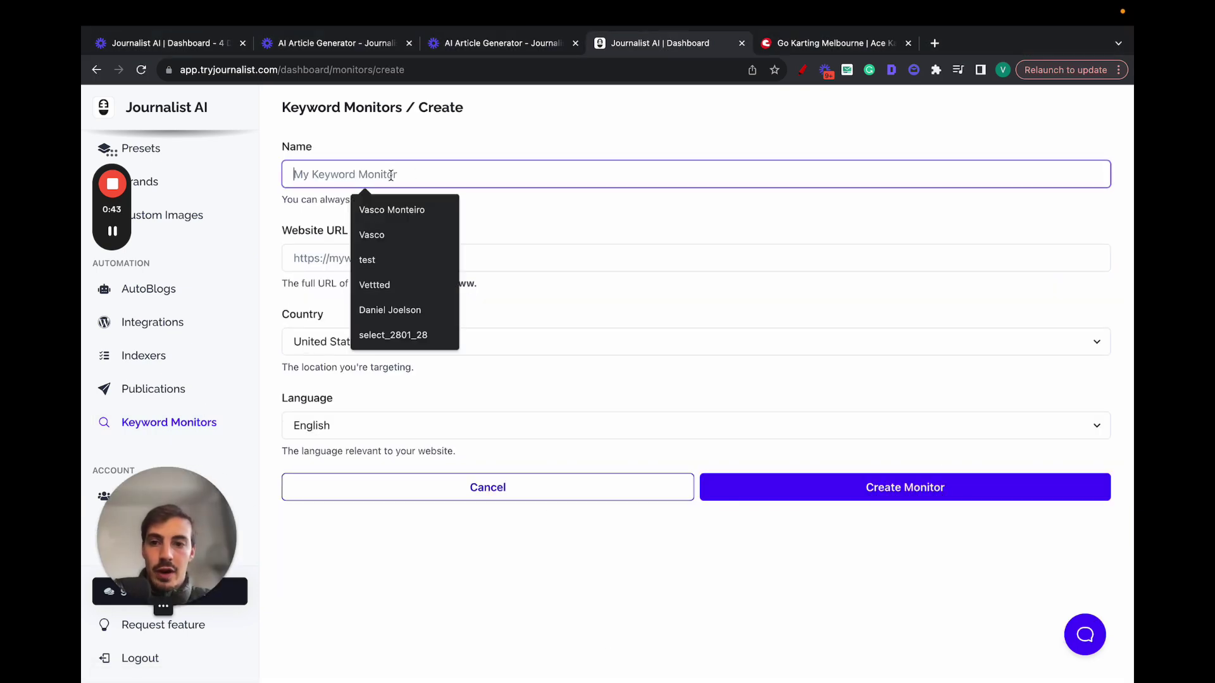
type("My Karting Site")
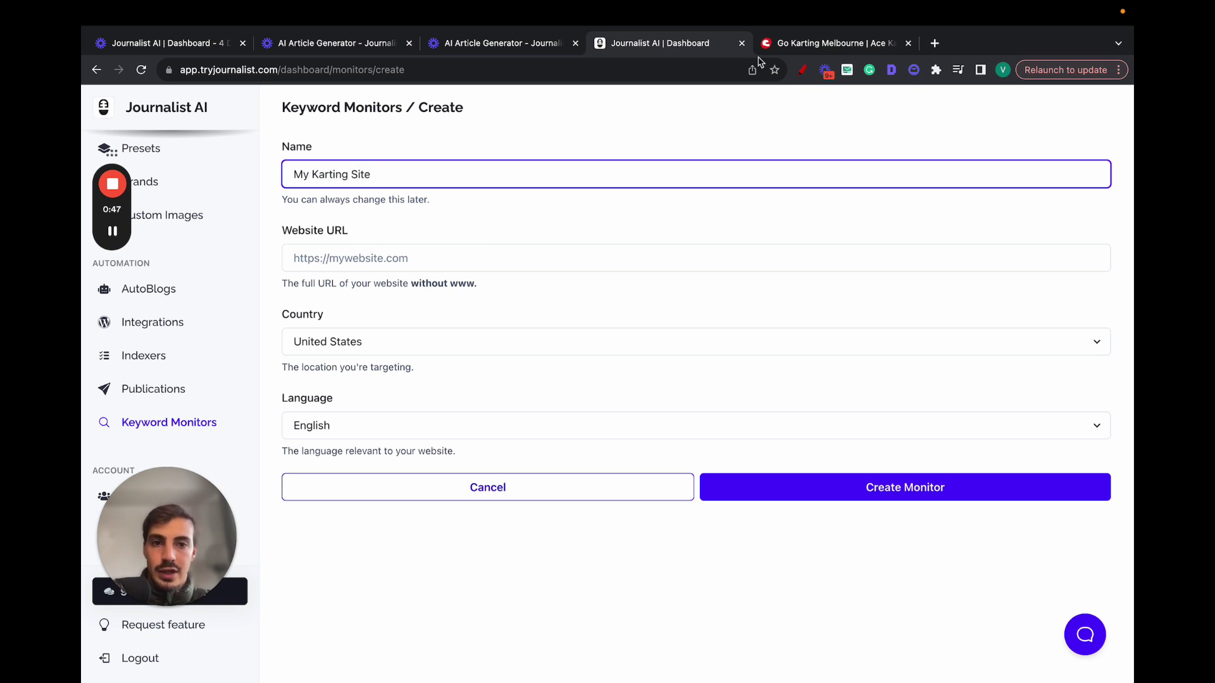
left_click(784, 45)
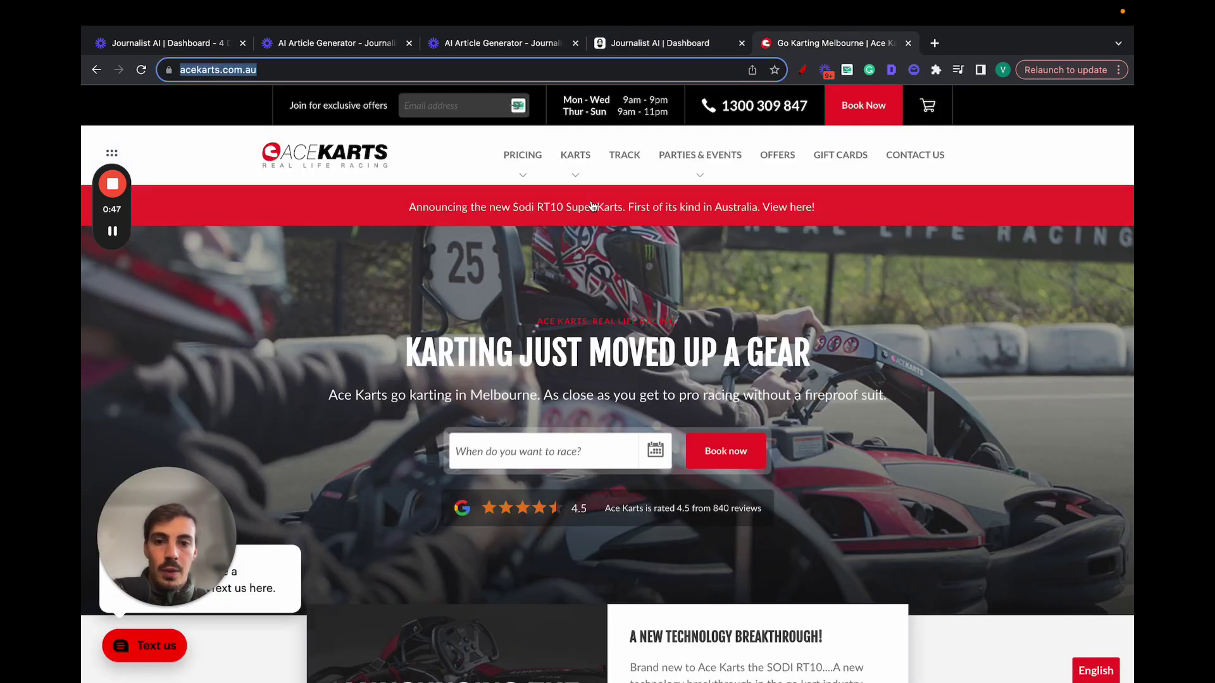
scroll(591, 206, "down", 2)
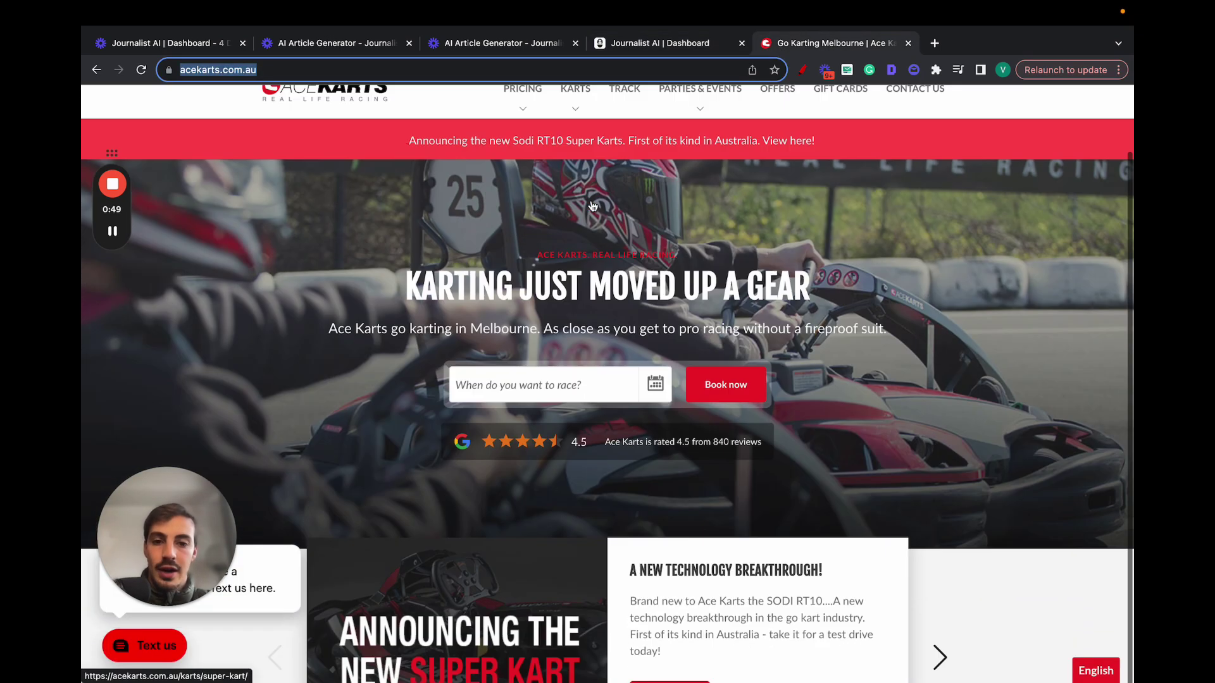
scroll(591, 206, "up", 2)
scroll(847, 98, "down", 2)
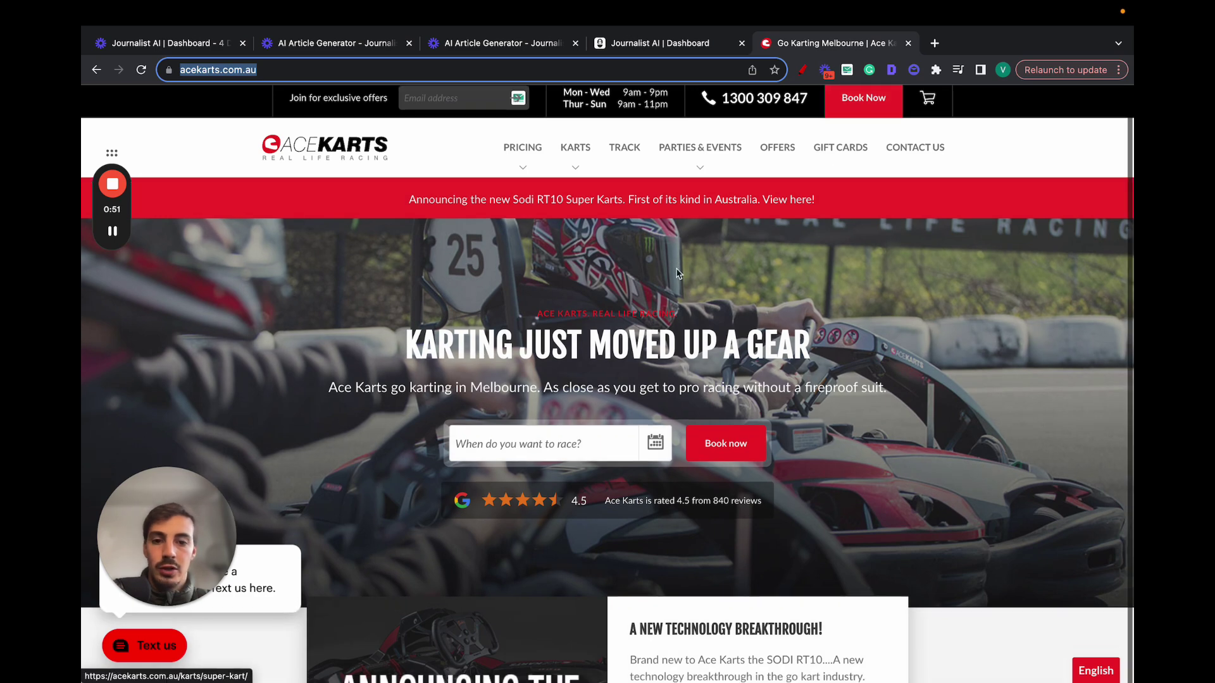
scroll(848, 98, "up", 2)
double_click(664, 70)
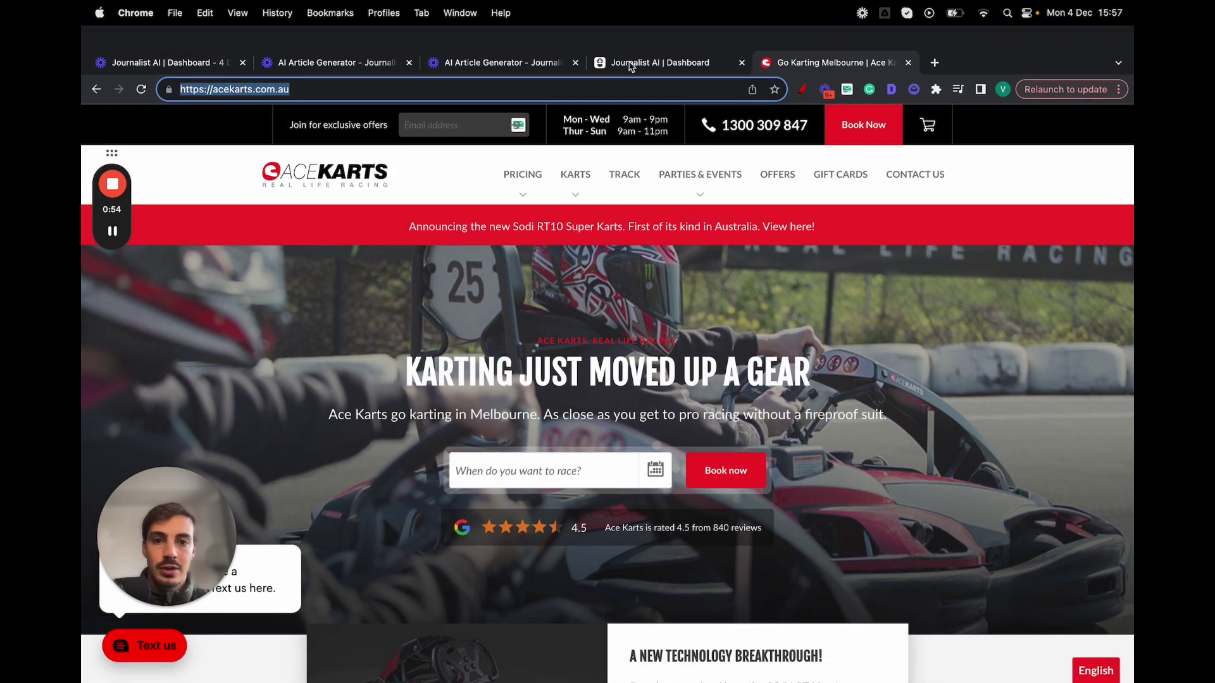
left_click(632, 45)
left_click(373, 270)
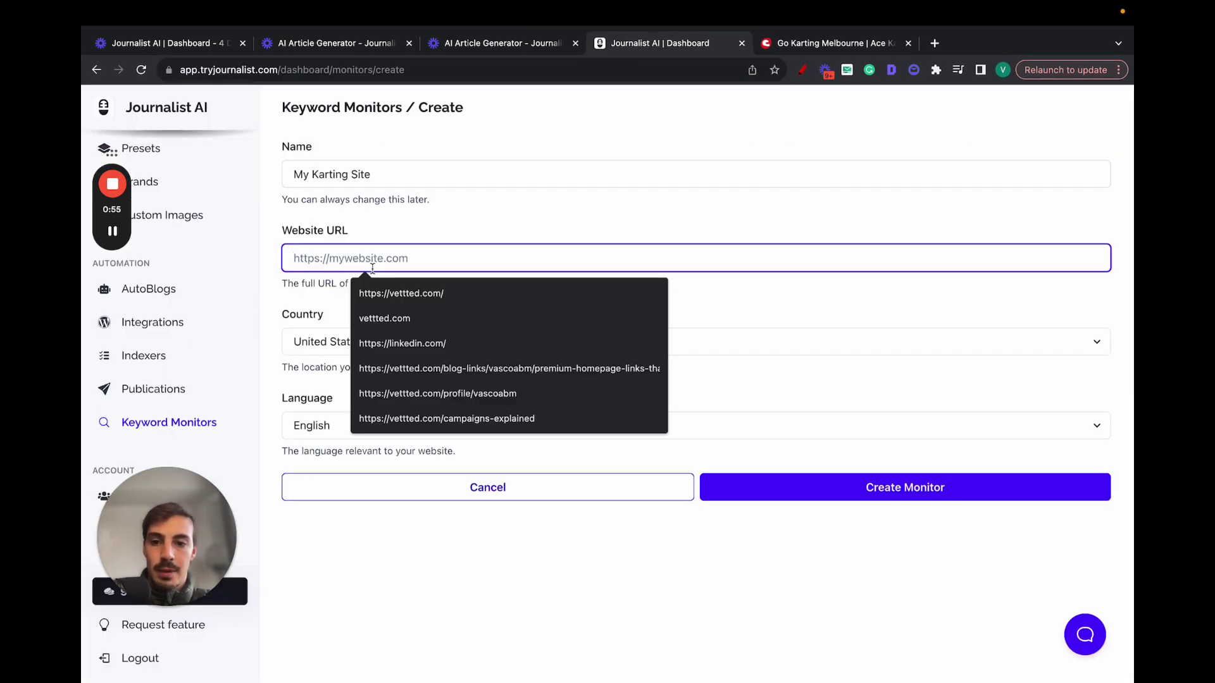
type("https://acekarts.com.au/")
left_click(362, 344)
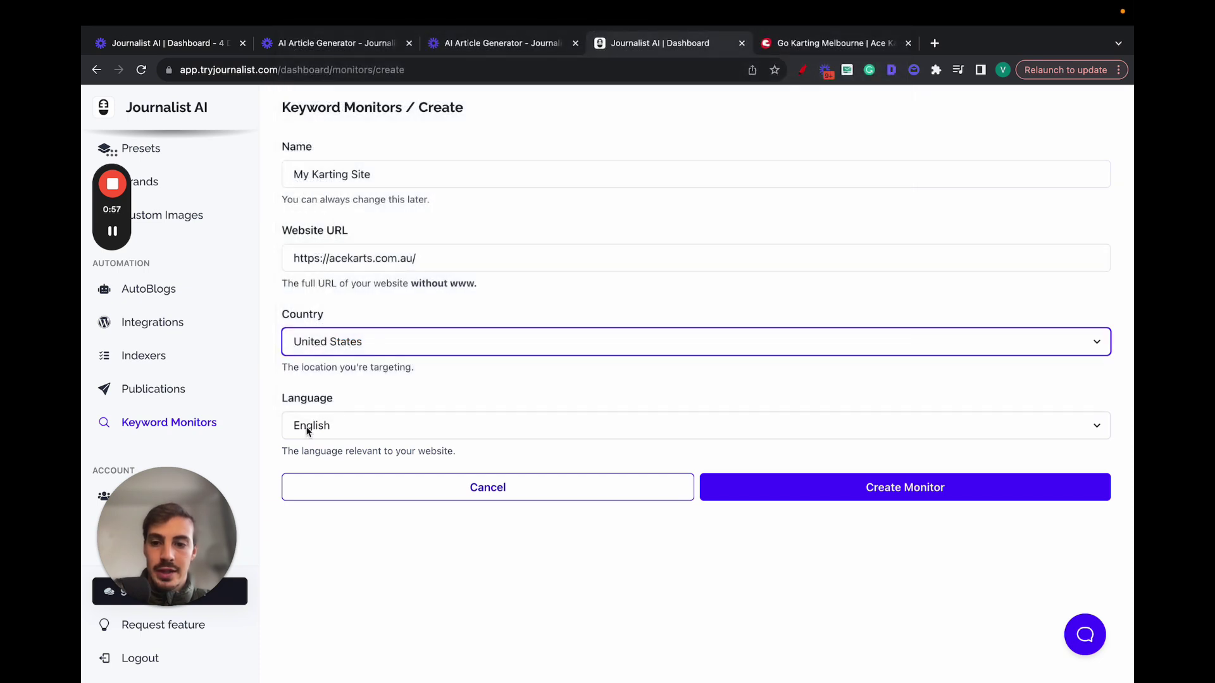
left_click(889, 501)
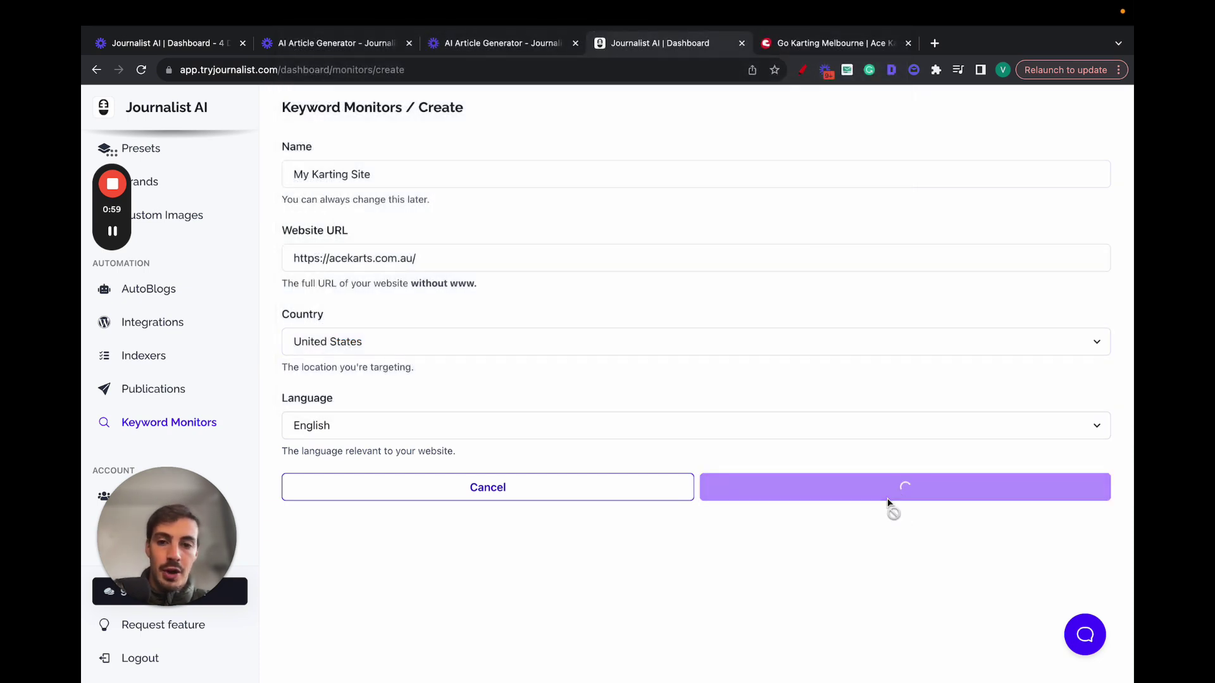
scroll(795, 427, "down", 1)
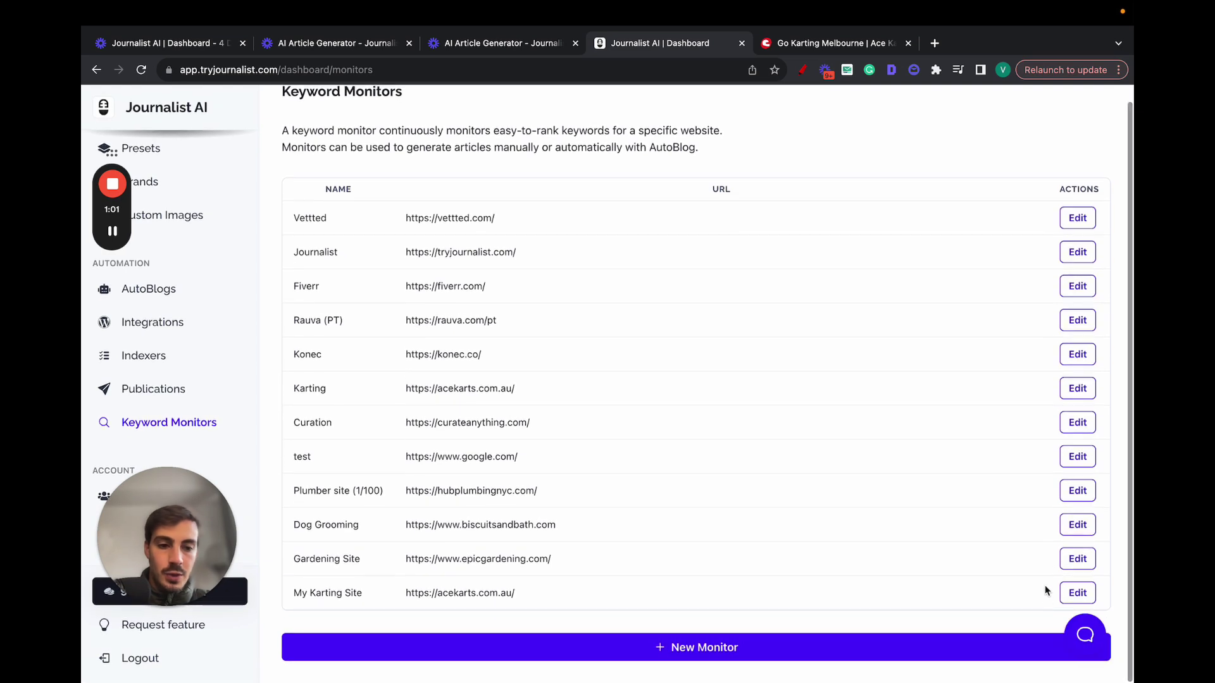
- Edit the My Karting Site monitor and refresh its Last Suggestions keyword list
left_click(1077, 593)
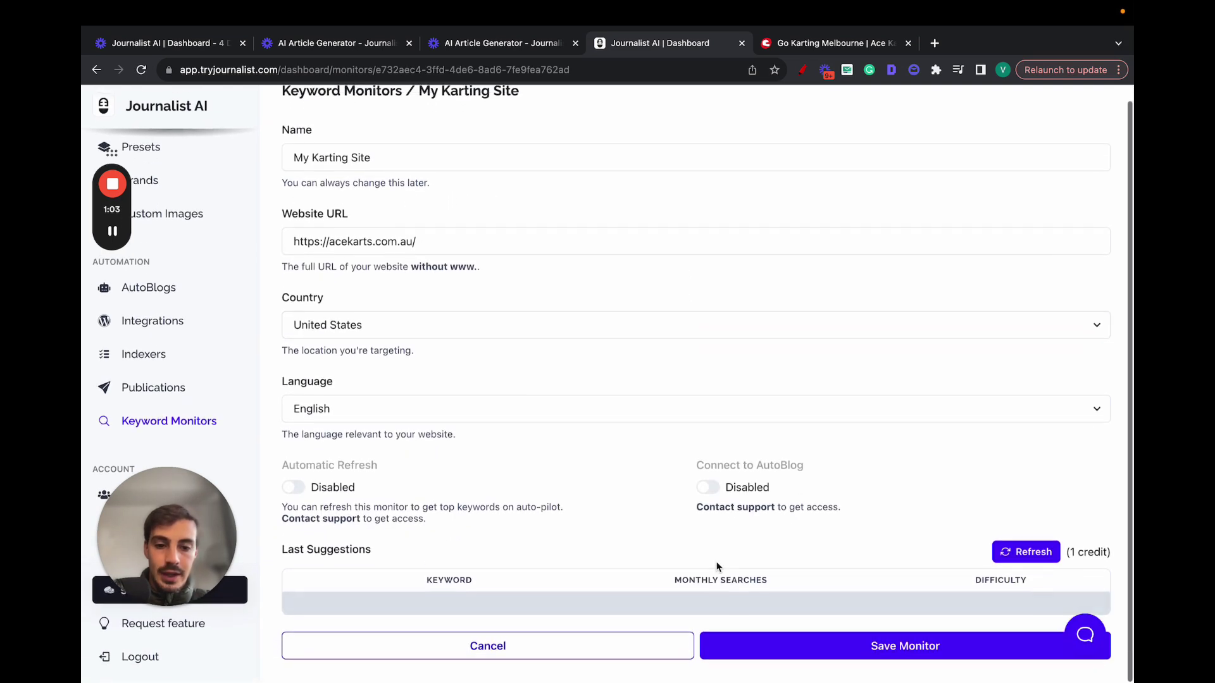
left_click(749, 599)
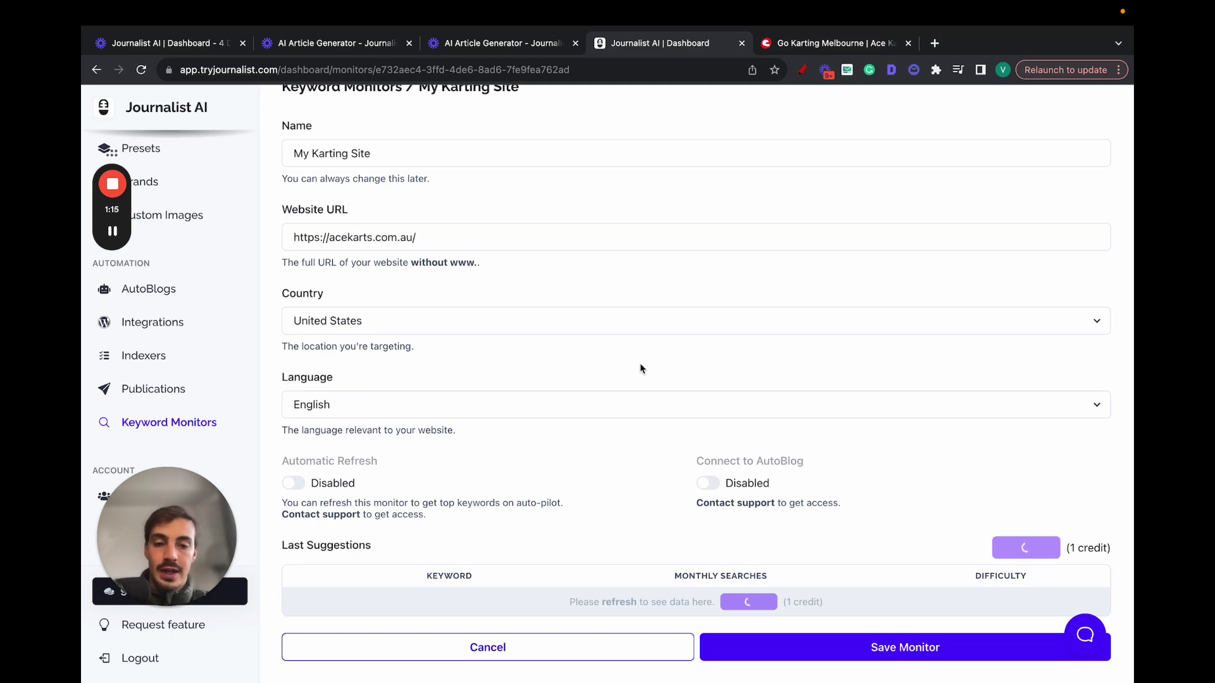
scroll(640, 369, "down", 1)
scroll(640, 368, "down", 2)
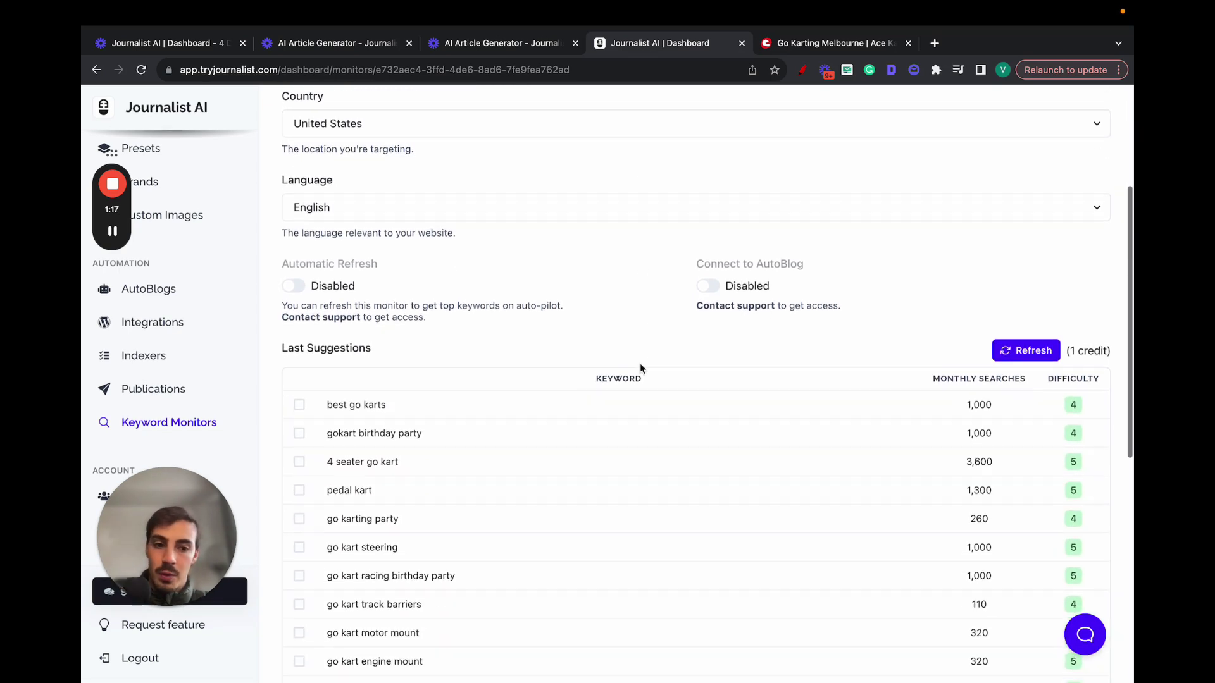
scroll(639, 369, "down", 2)
scroll(640, 369, "down", 1)
scroll(640, 368, "down", 2)
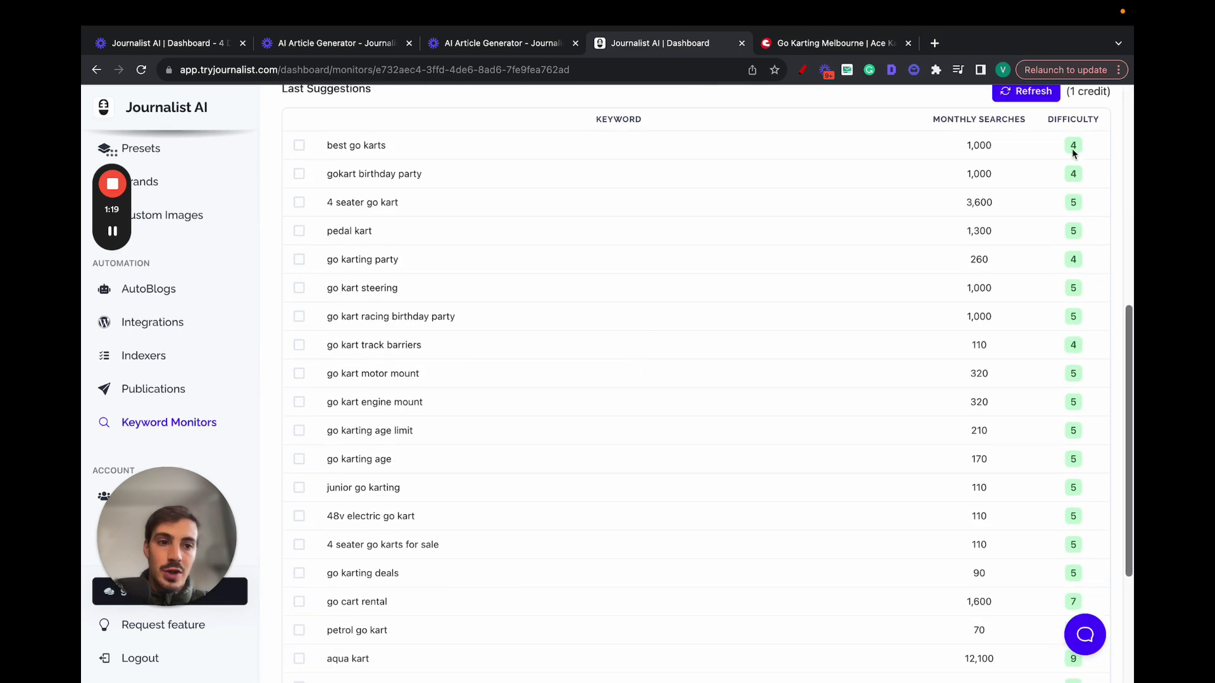
- Scan the suggested karting keywords and search volumes down to 'go karting age'
left_click_drag(1072, 168, 1082, 380)
left_click(1082, 148)
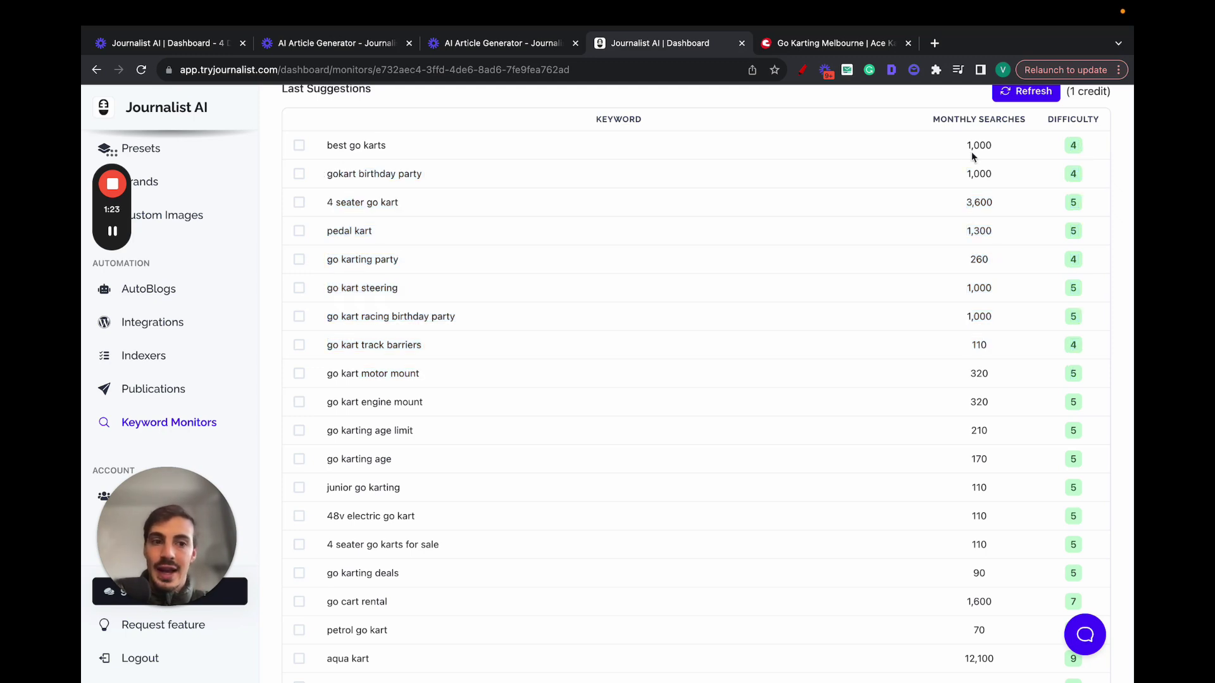
left_click_drag(965, 145, 969, 467)
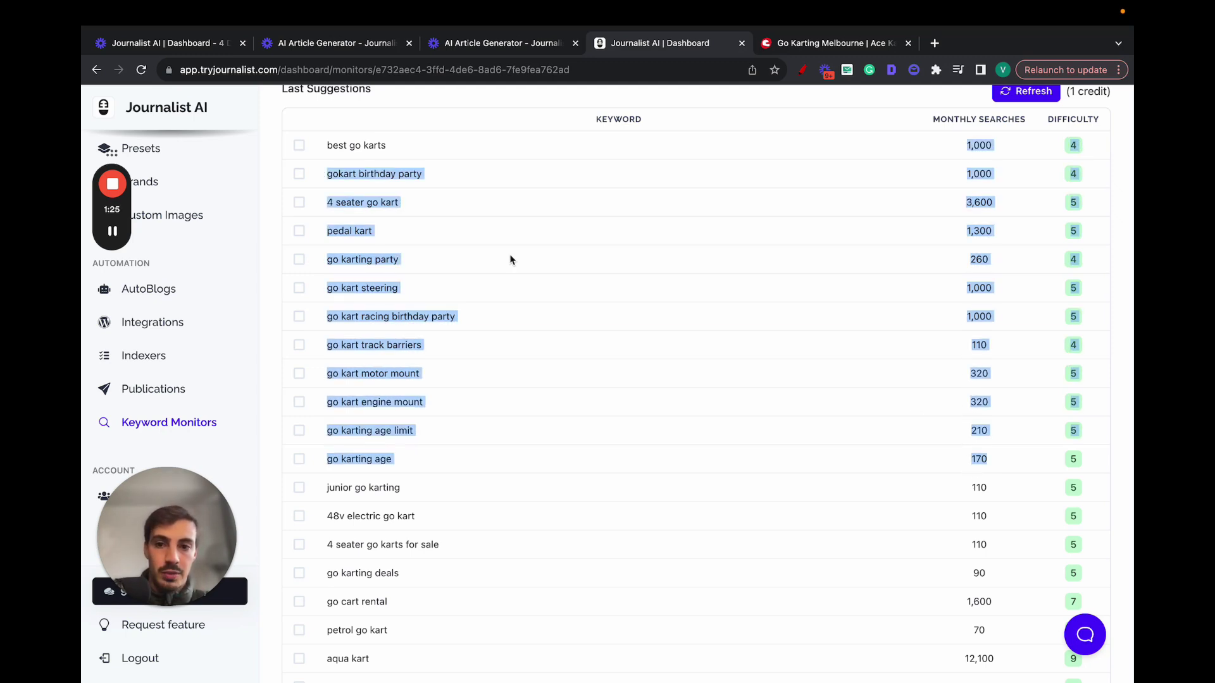
scroll(493, 249, "up", 1)
left_click(438, 195)
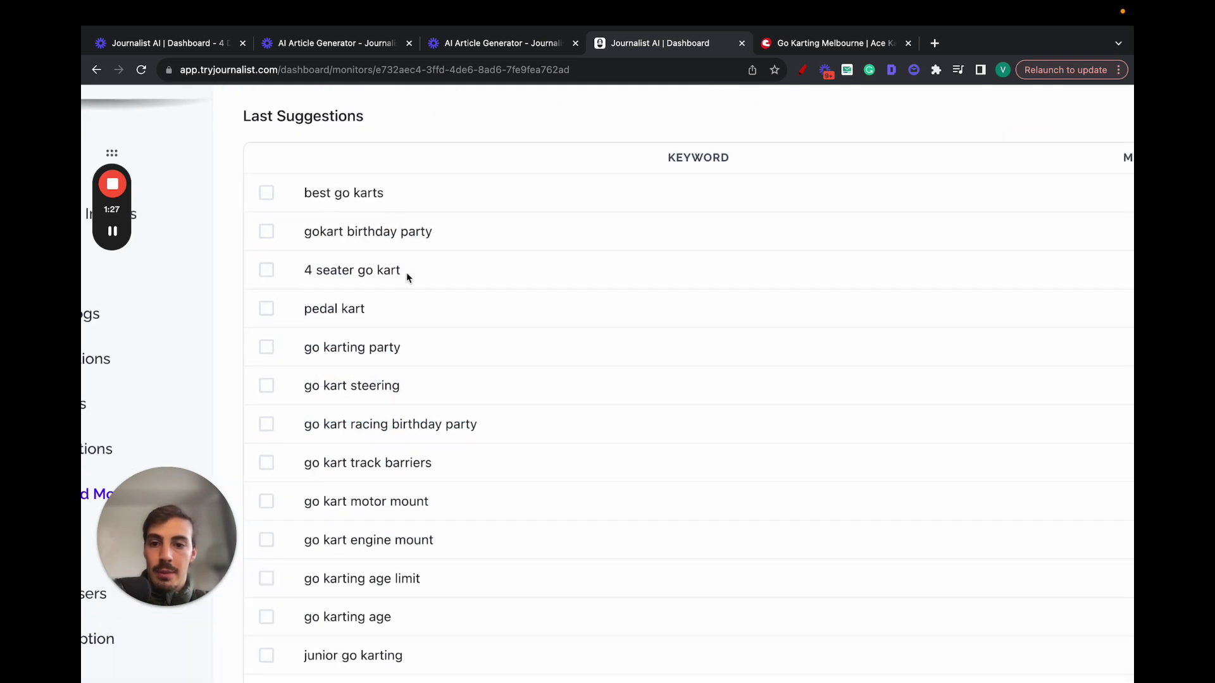
scroll(406, 272, "down", 2)
scroll(414, 223, "down", 1)
scroll(379, 251, "down", 1)
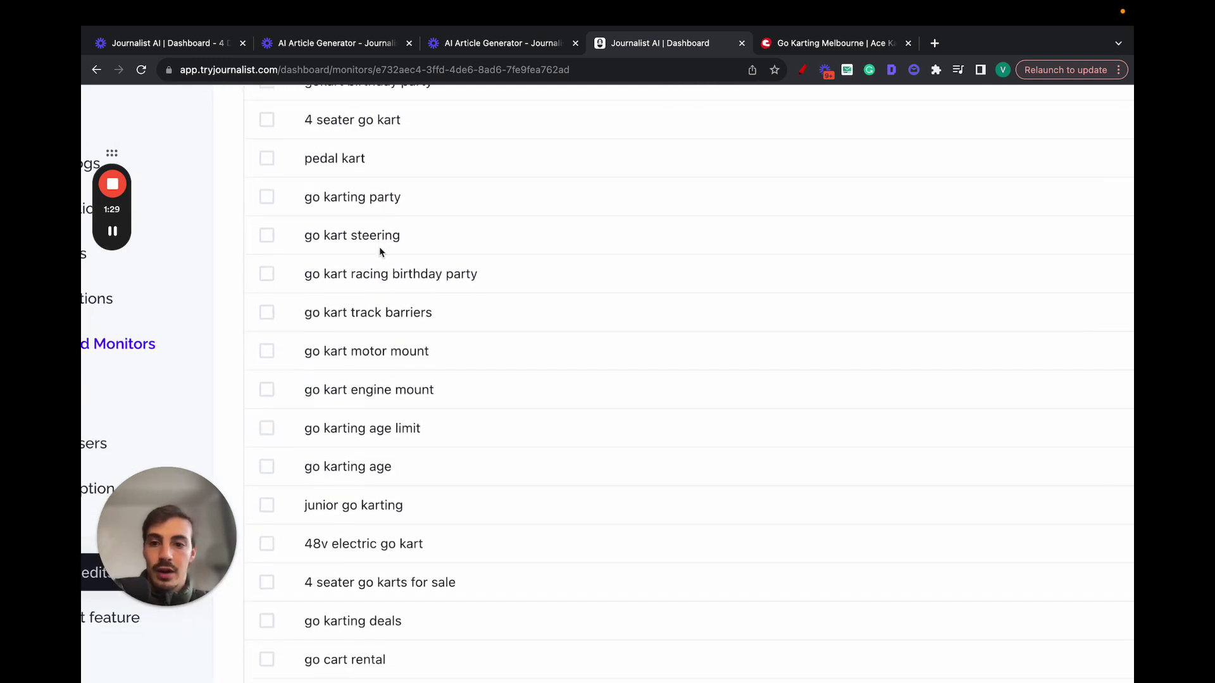
scroll(430, 252, "down", 1)
scroll(429, 252, "down", 2)
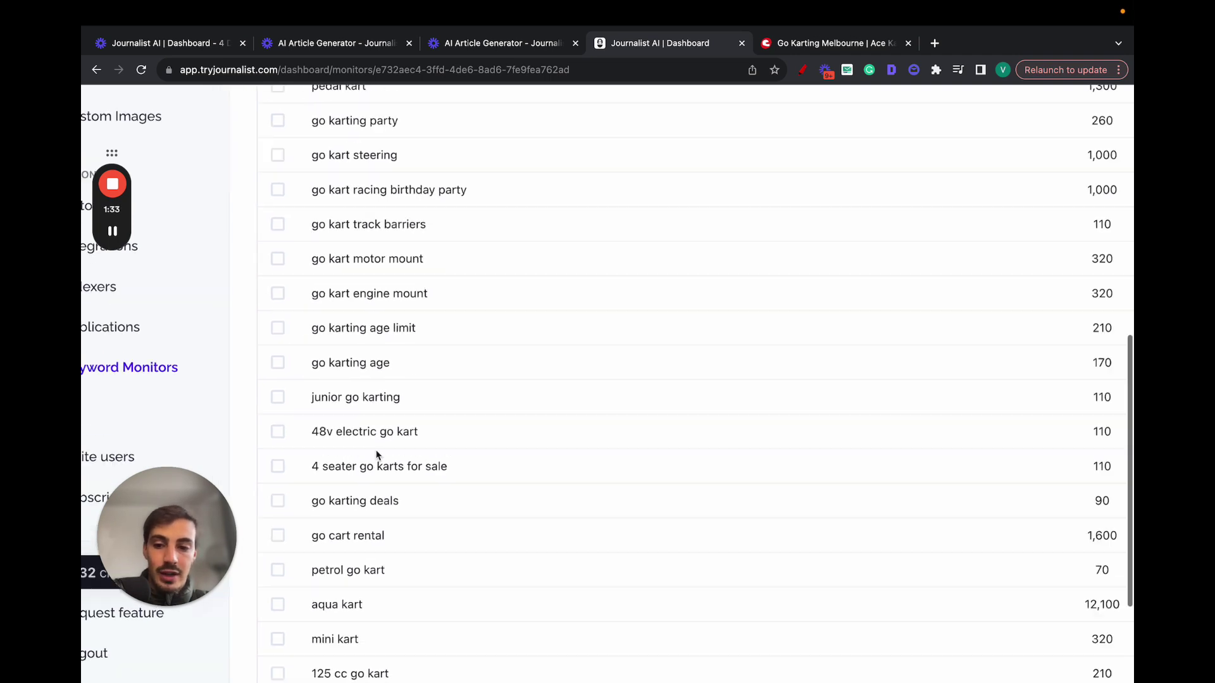
scroll(376, 451, "down", 5)
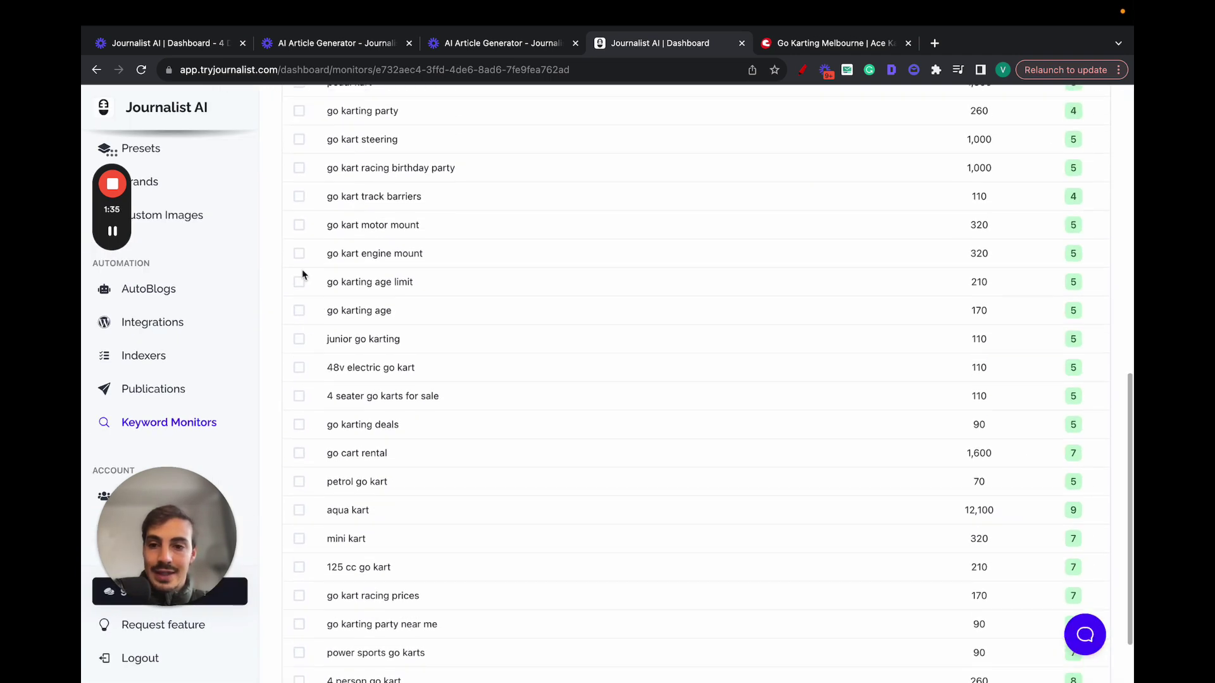
- Tick go kart motor mount, engine mount and steering, checking the Ace Karts site
left_click(299, 254)
left_click(300, 225)
scroll(303, 226, "up", 1)
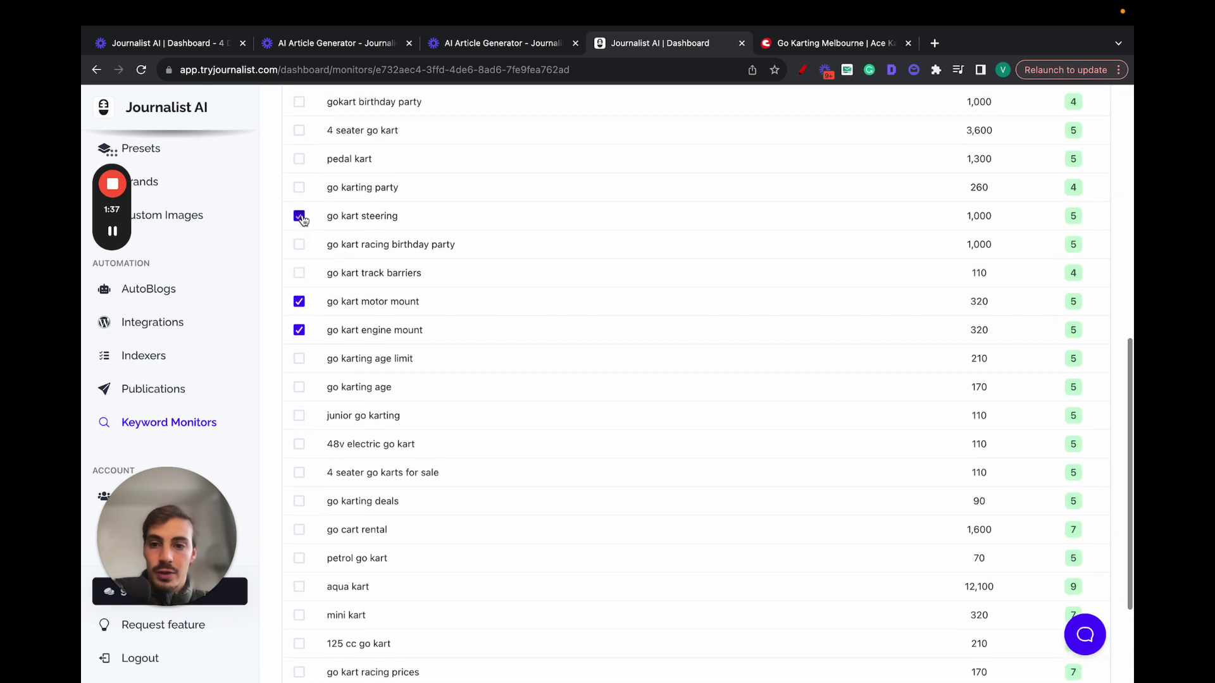
left_click(299, 189)
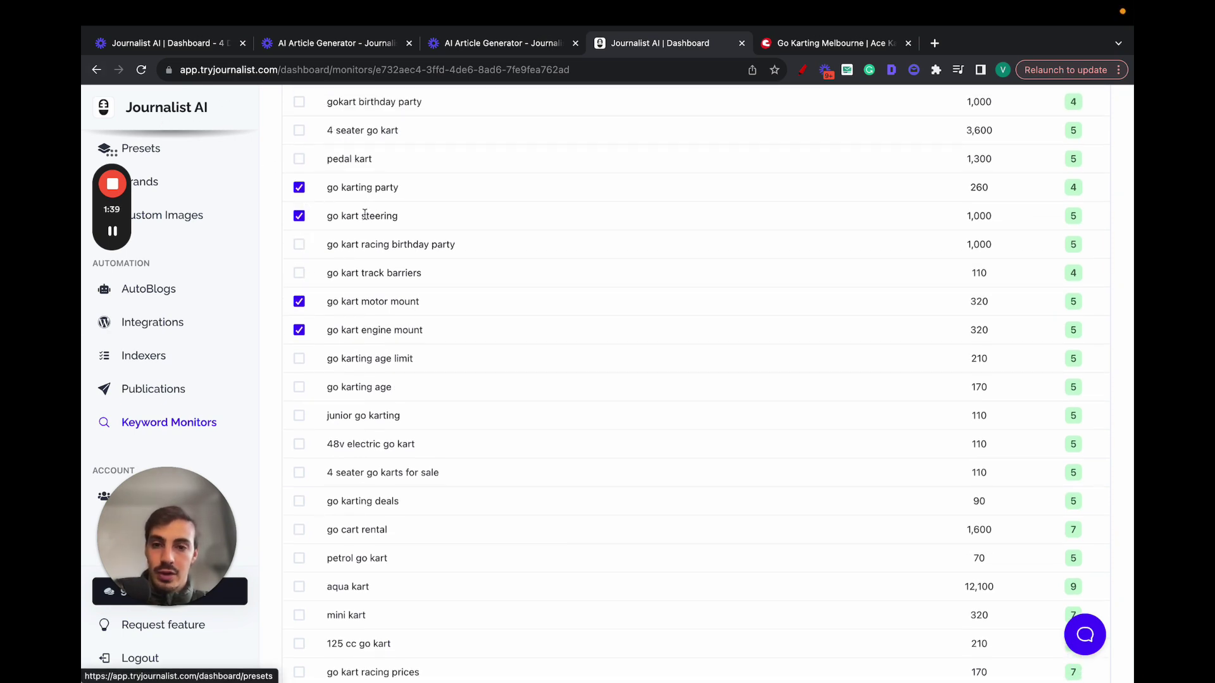
scroll(364, 214, "up", 3)
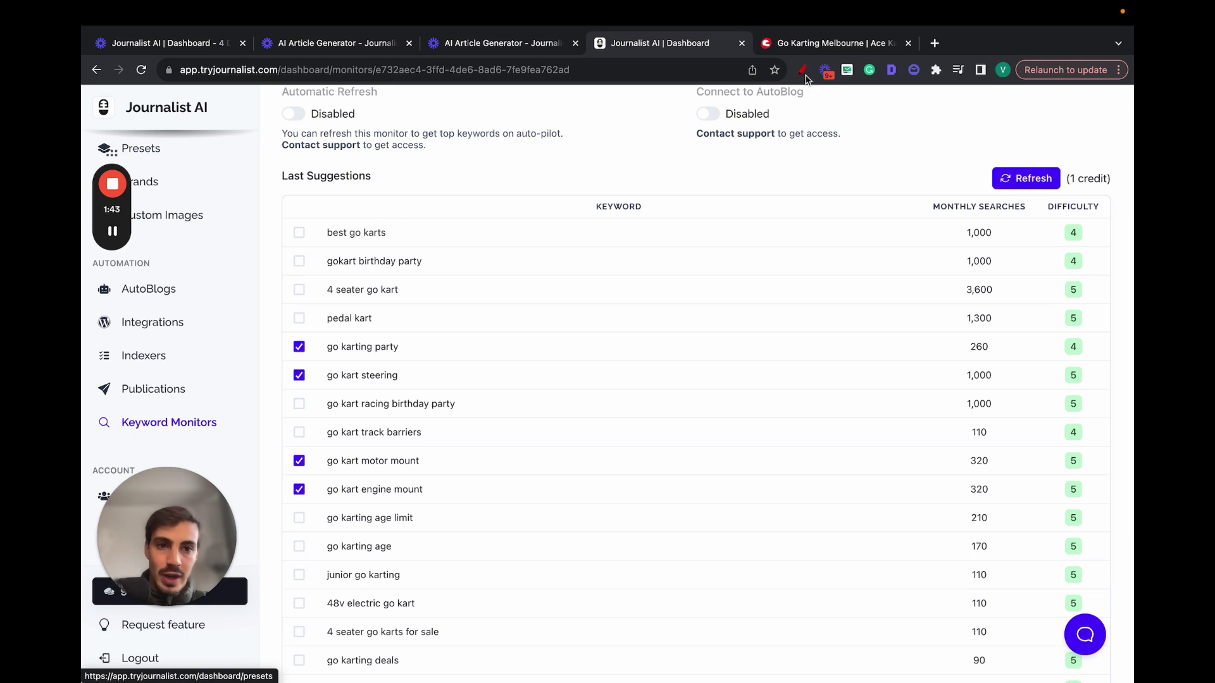
left_click(806, 47)
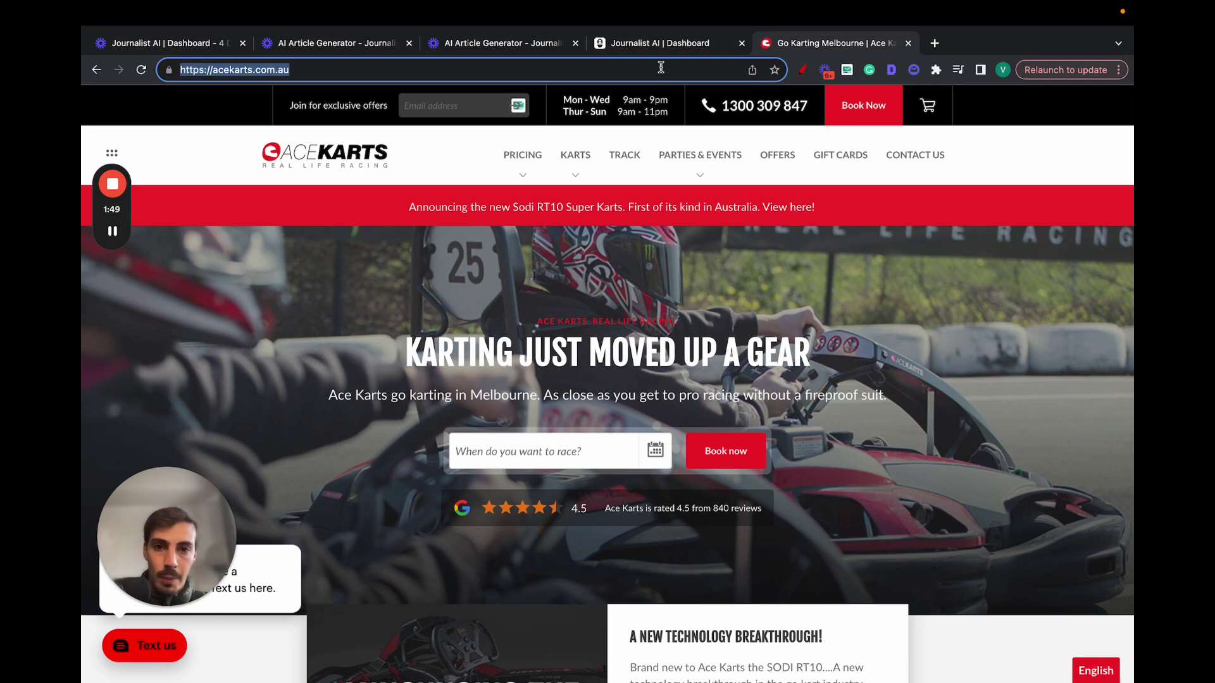
left_click(660, 43)
scroll(463, 286, "up", 5)
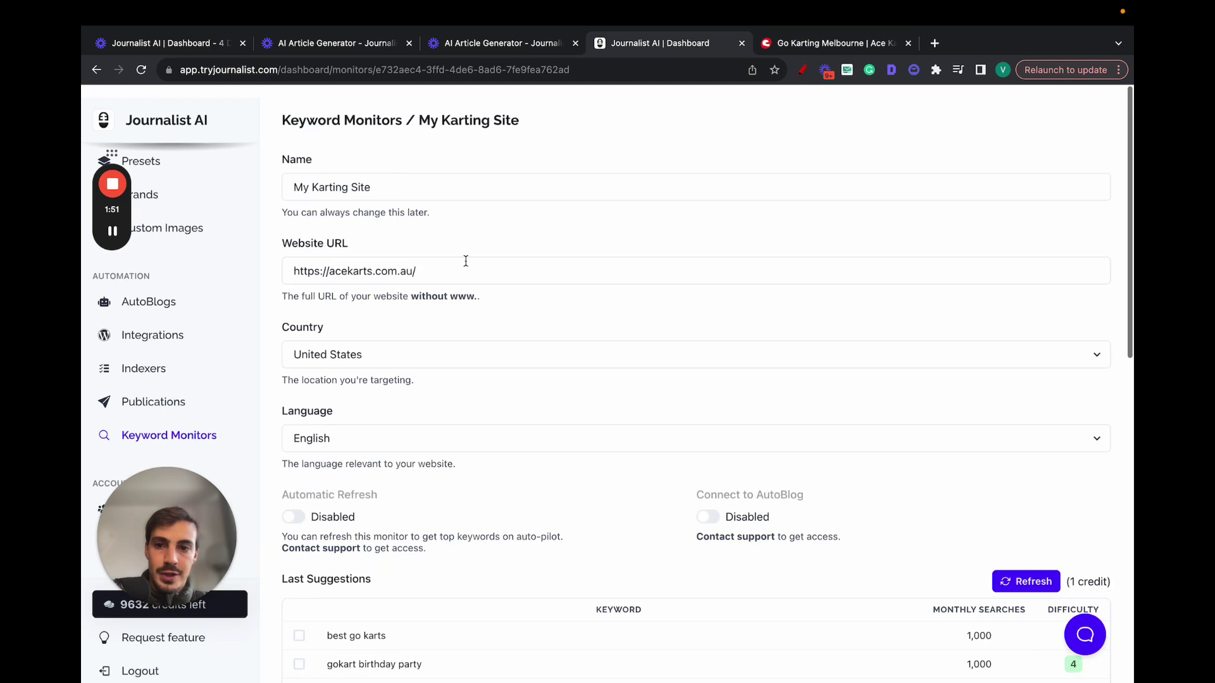
scroll(465, 262, "down", 1)
scroll(409, 299, "down", 1)
scroll(410, 299, "down", 1)
scroll(370, 328, "down", 4)
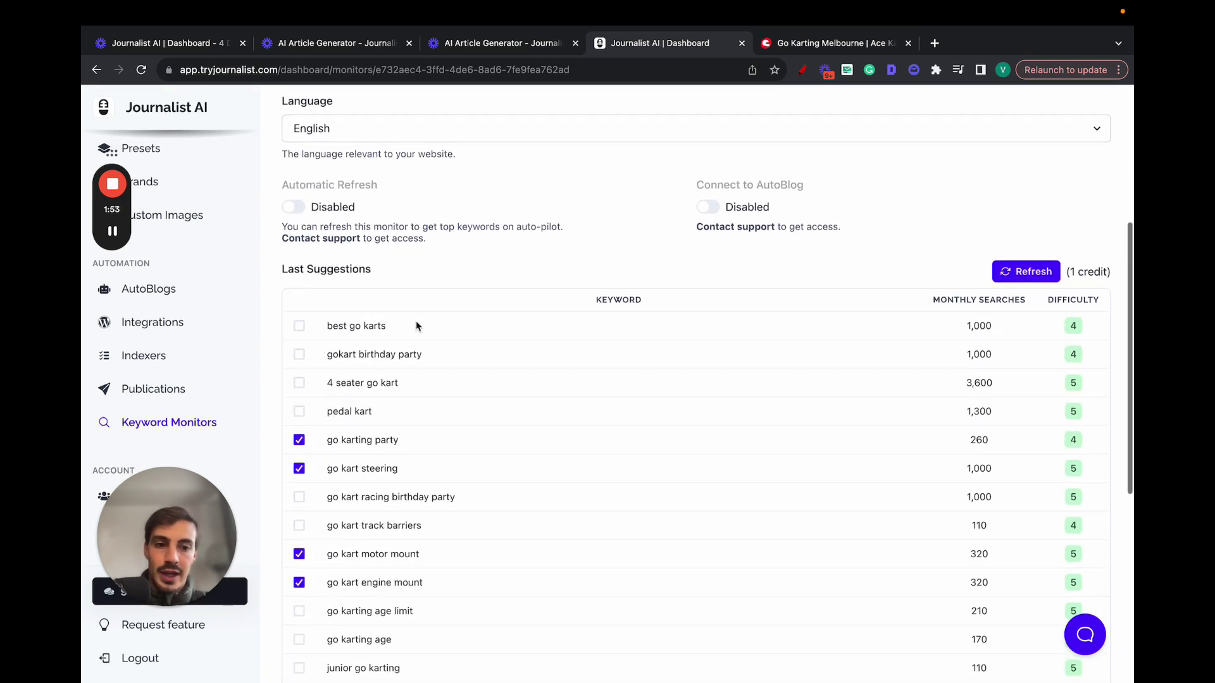
scroll(626, 323, "down", 1)
scroll(627, 323, "down", 2)
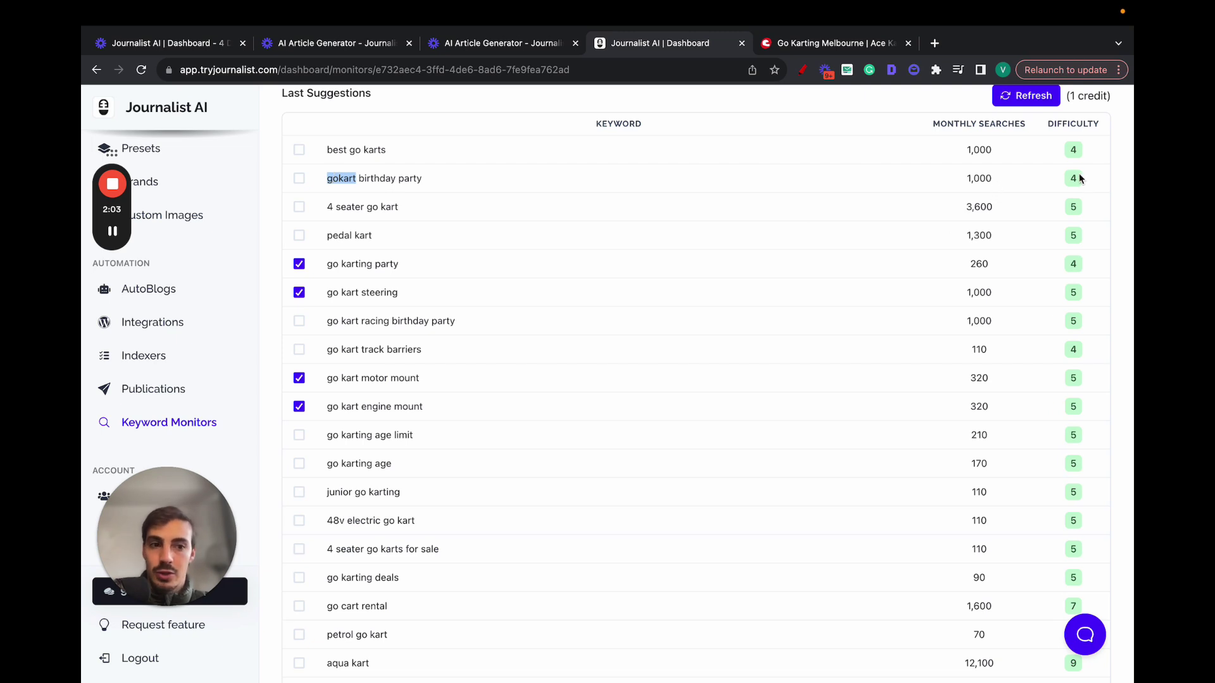
left_click_drag(331, 178, 385, 178)
double_click(345, 179)
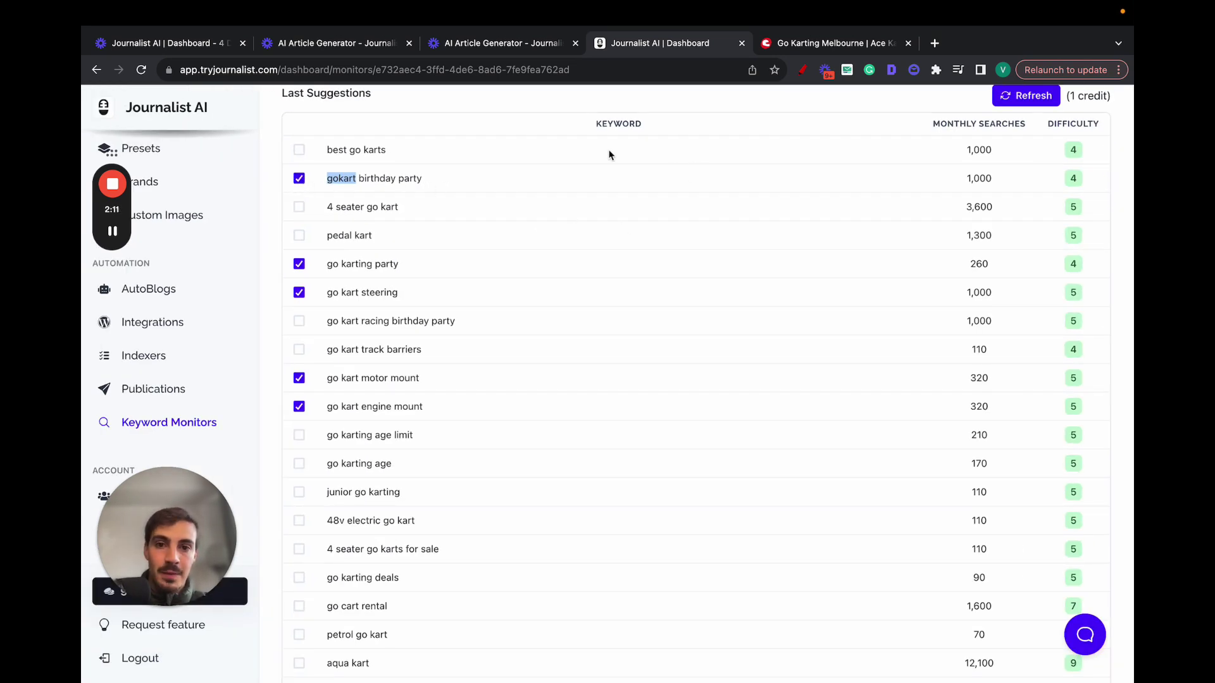
triple_click(393, 177)
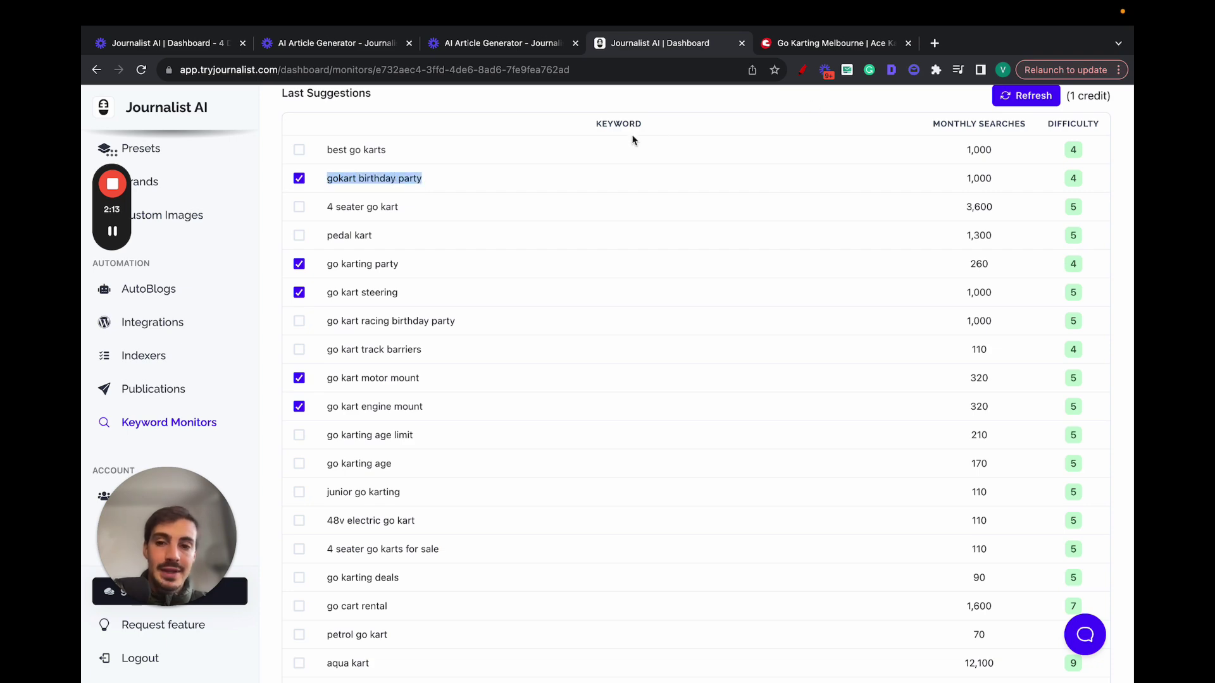
left_click(828, 42)
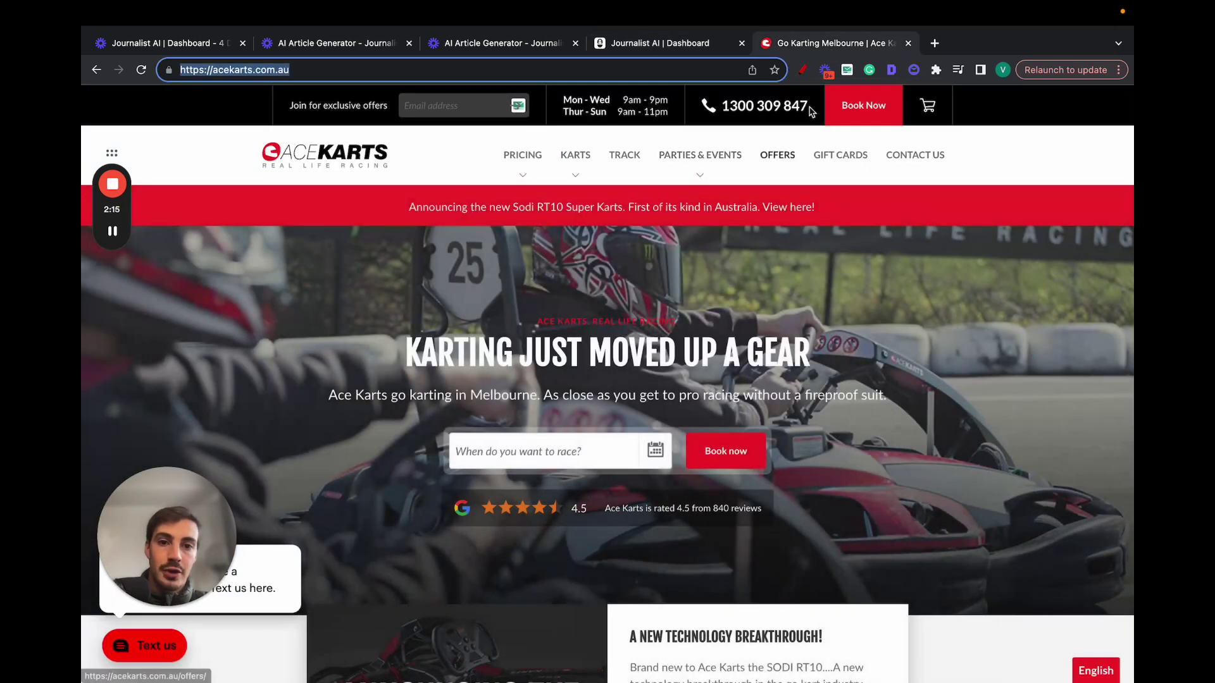
left_click(684, 45)
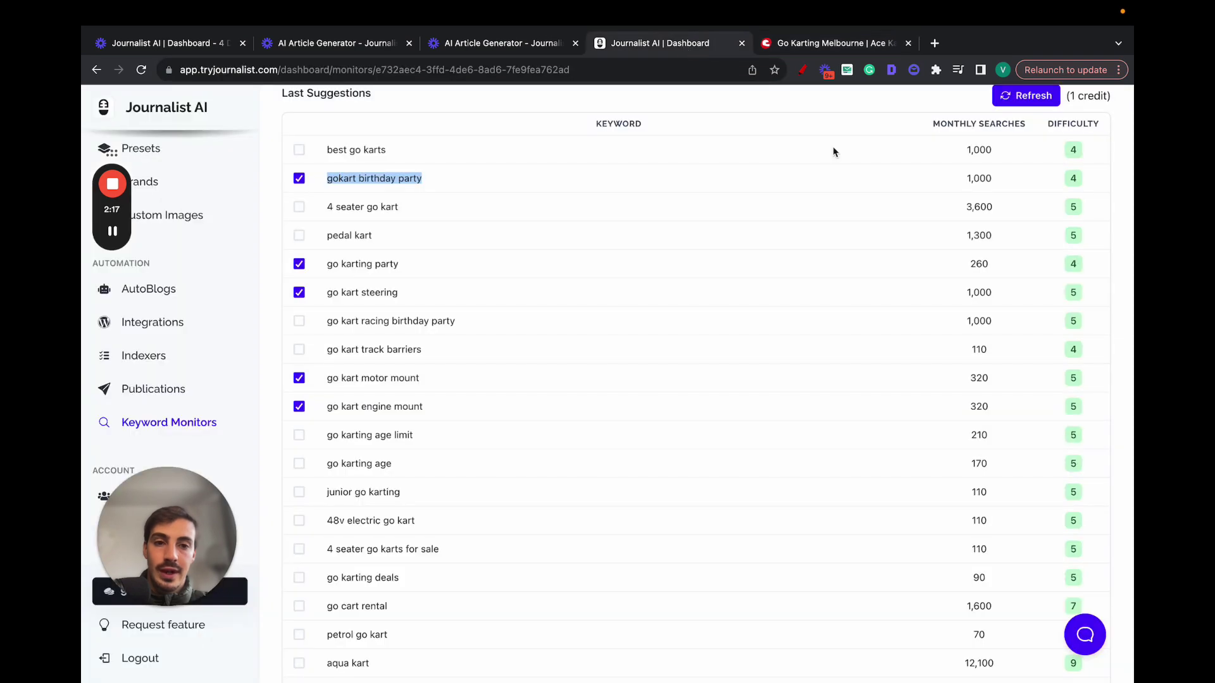
double_click(983, 179)
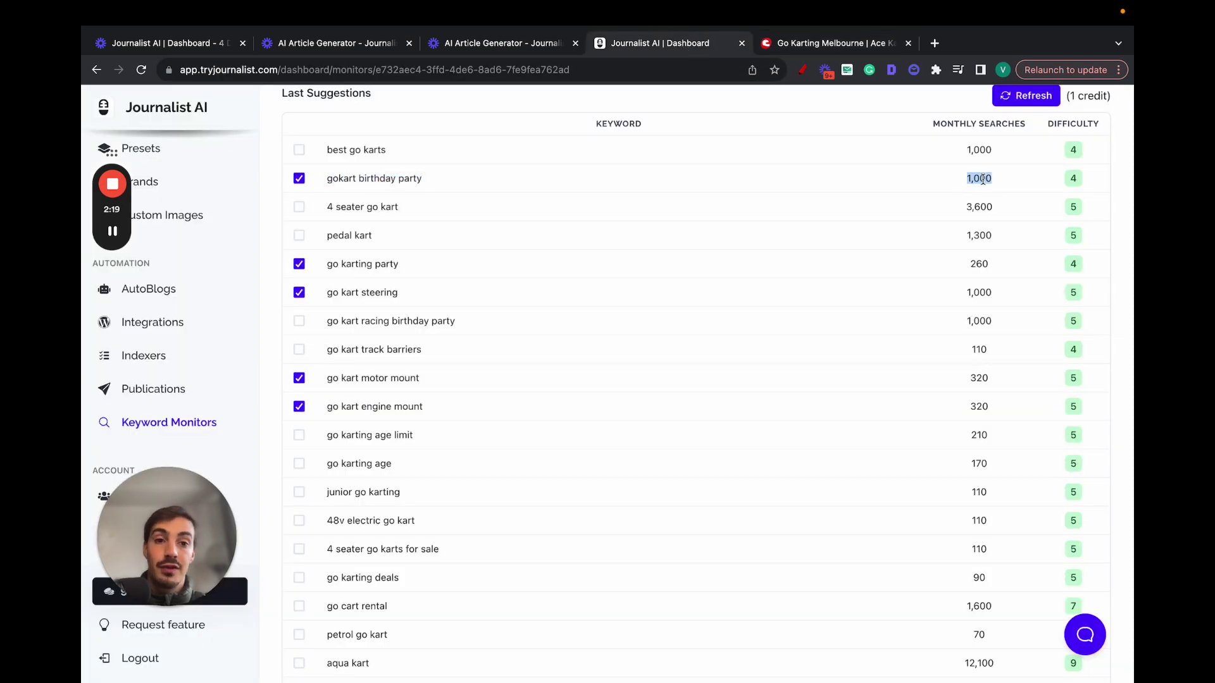
left_click(816, 43)
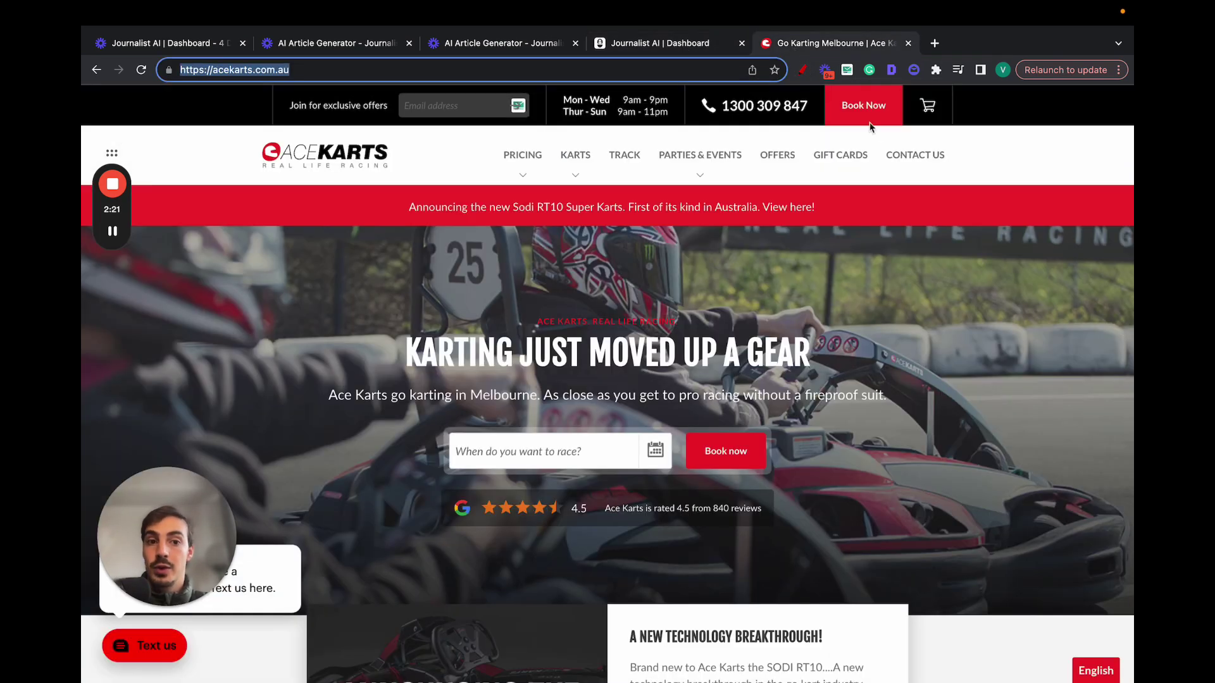
left_click(671, 45)
scroll(171, 284, "up", 3)
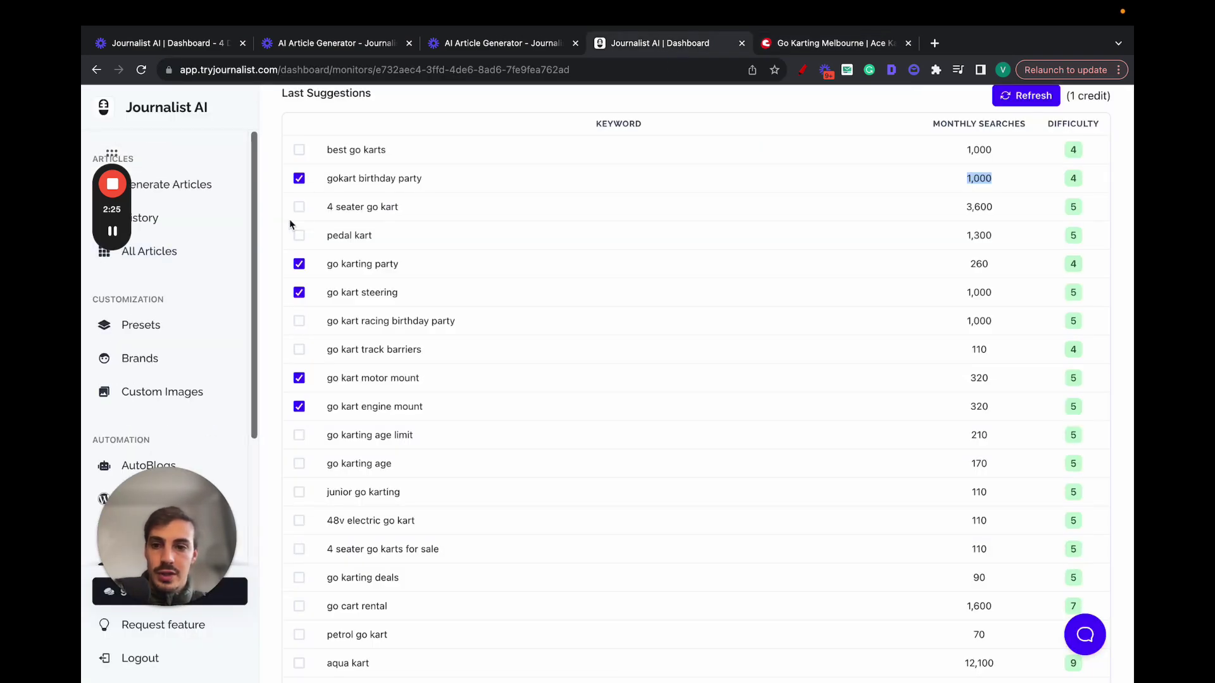
- Tick '4 seater go kart' and underline AutoBlogs and Journalist AI with the pen
left_click(298, 323)
scroll(664, 285, "up", 1)
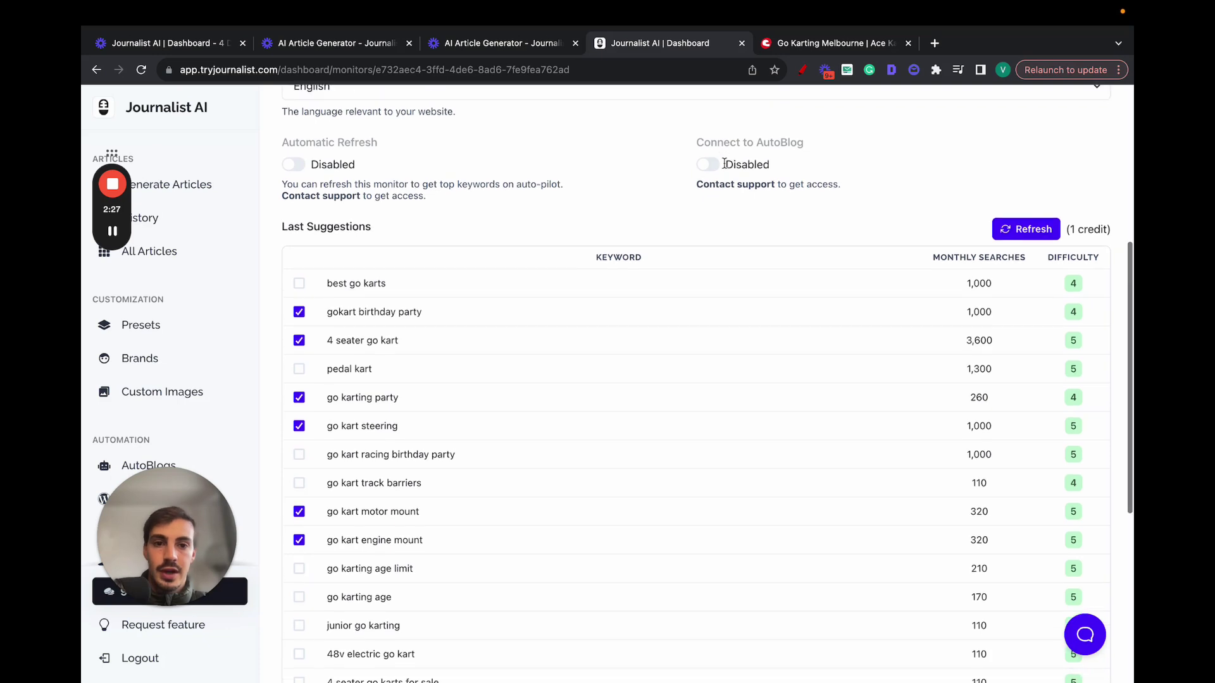
left_click(802, 69)
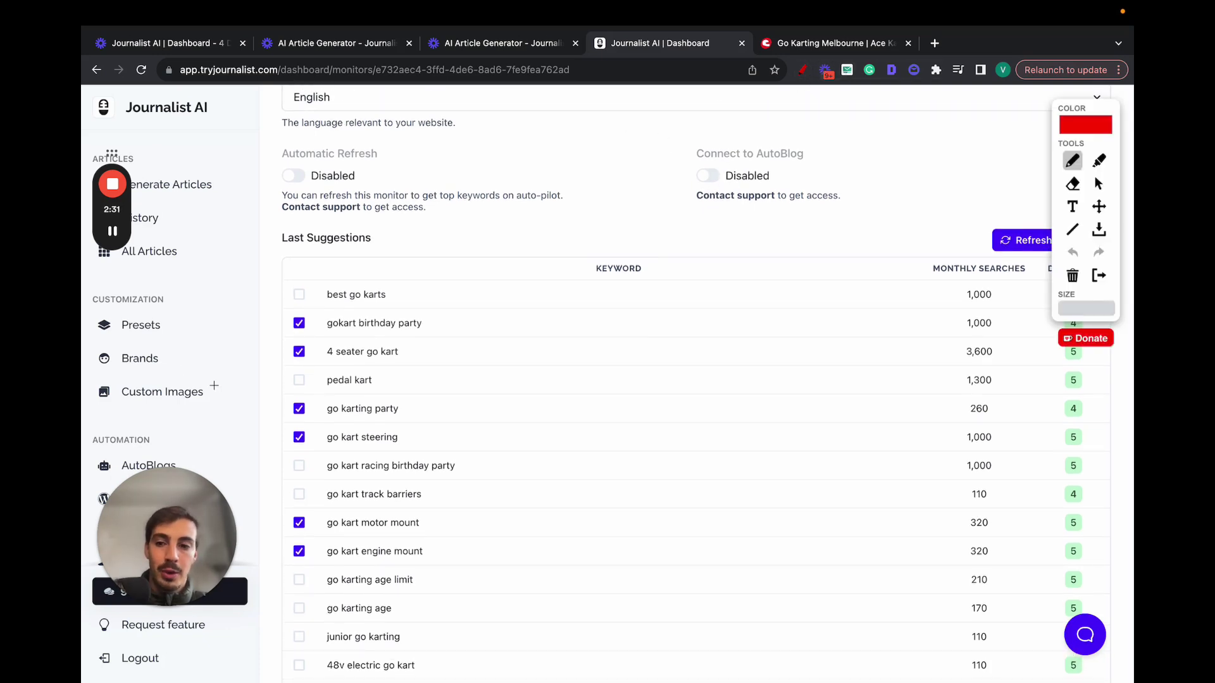
left_click_drag(96, 480, 176, 479)
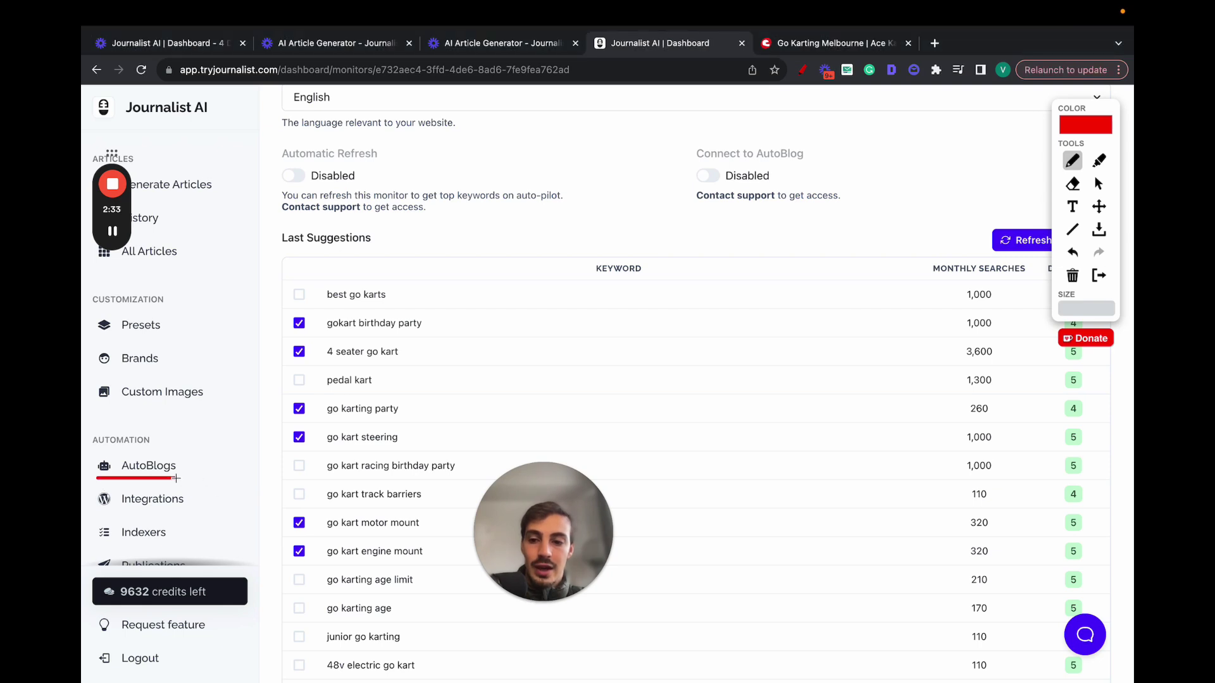
left_click_drag(159, 123, 231, 124)
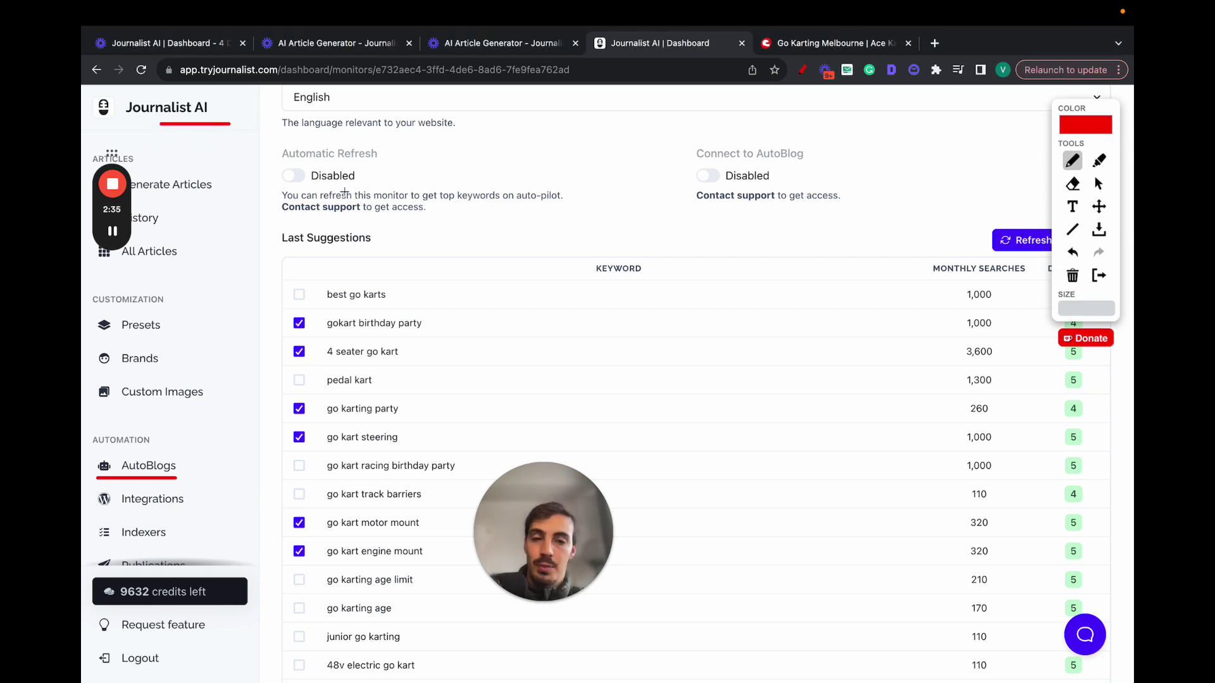
left_click(1099, 276)
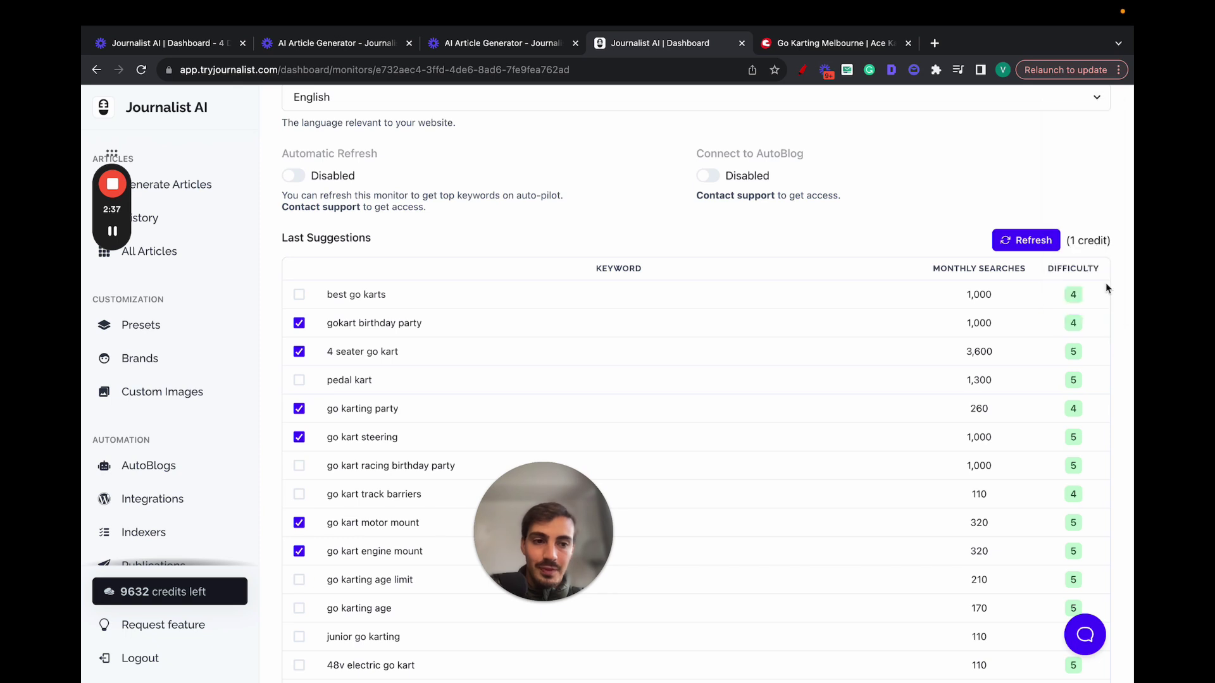
scroll(596, 372, "up", 3)
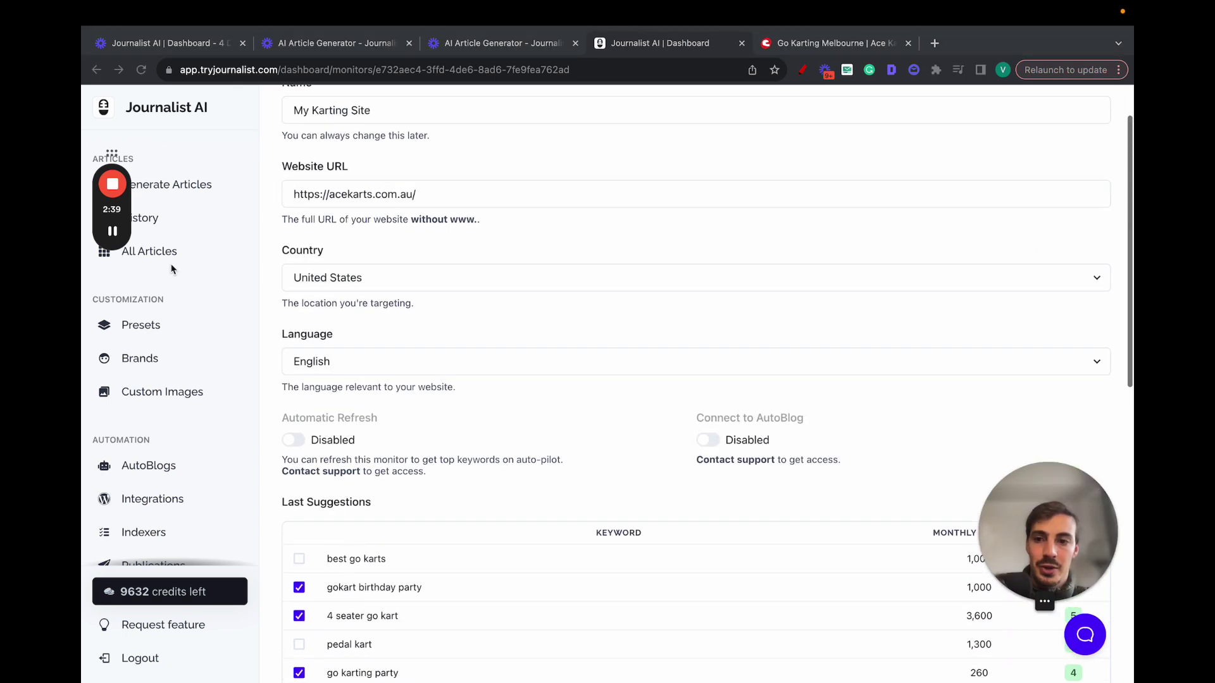
- Search History for 'kart' and open the How to Drive a Kart batch
left_click(183, 218)
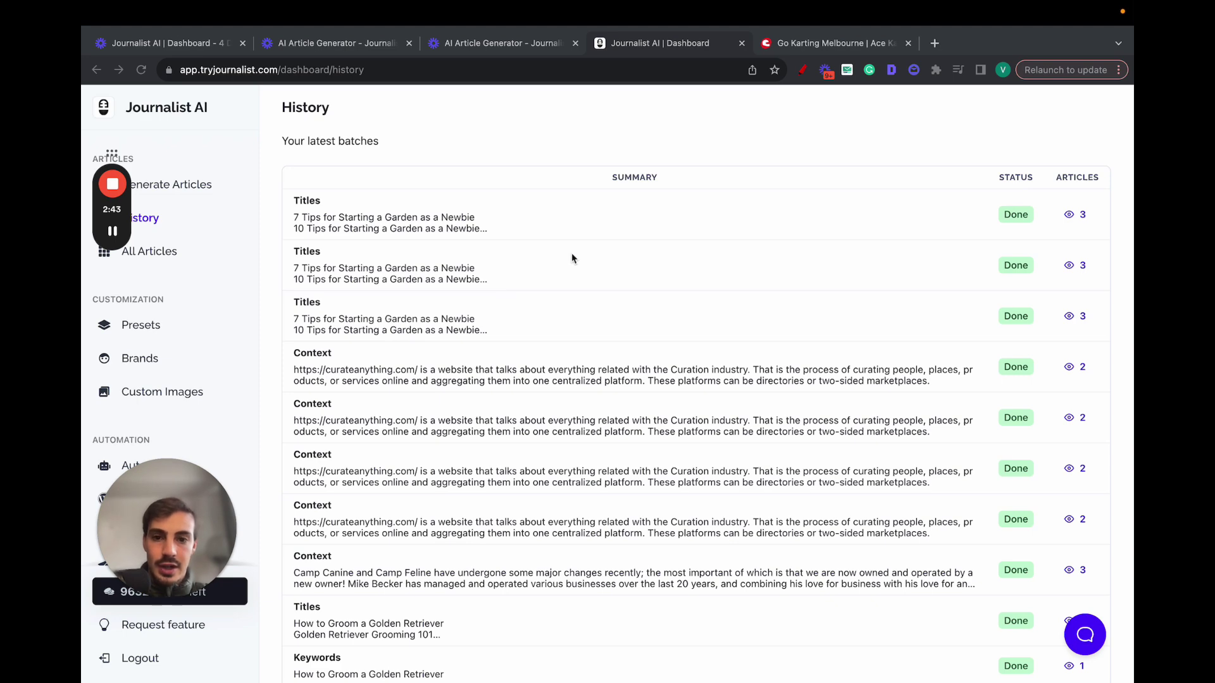
key("ctrl+f")
type("kart")
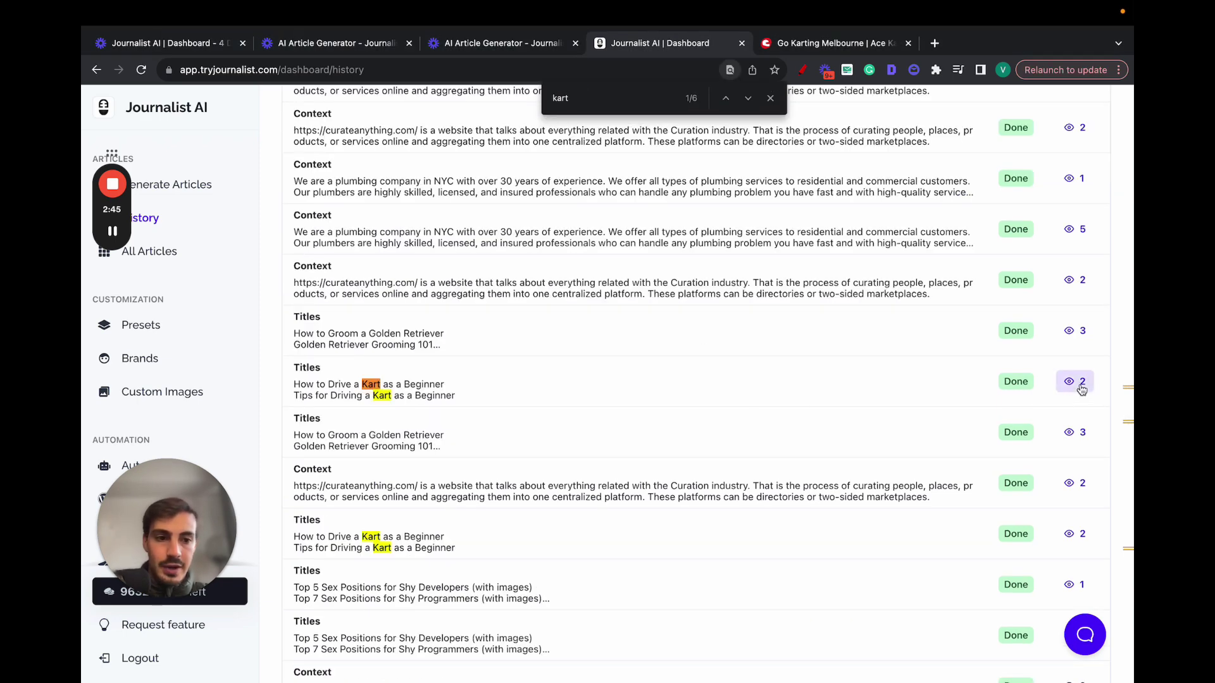
left_click(1080, 382)
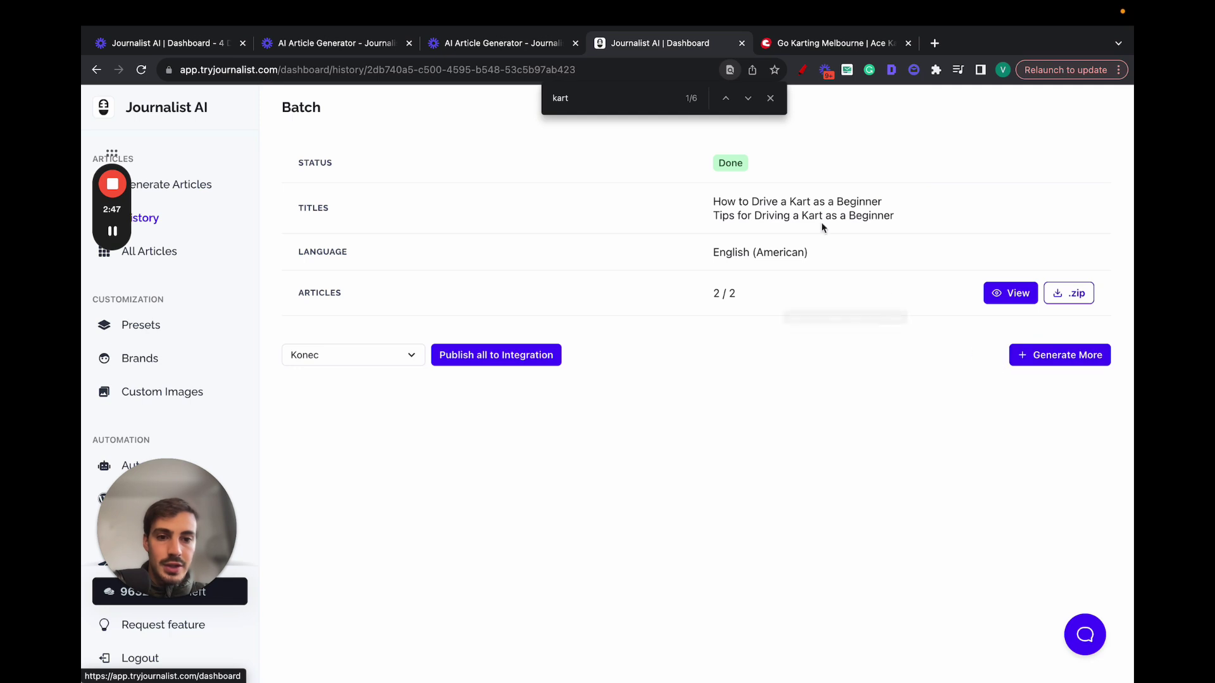
left_click(770, 98)
- Preview the kart articles, jump to 'What is Karting?', and follow the Ace Karts link
left_click(995, 294)
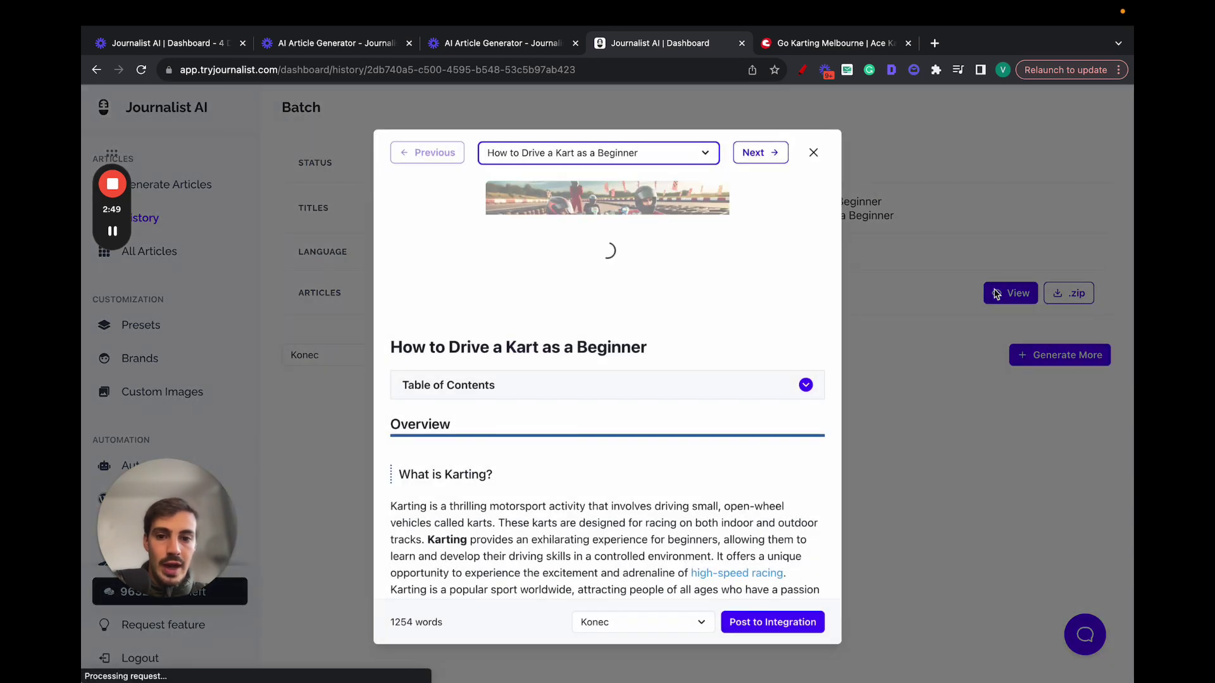
left_click(747, 153)
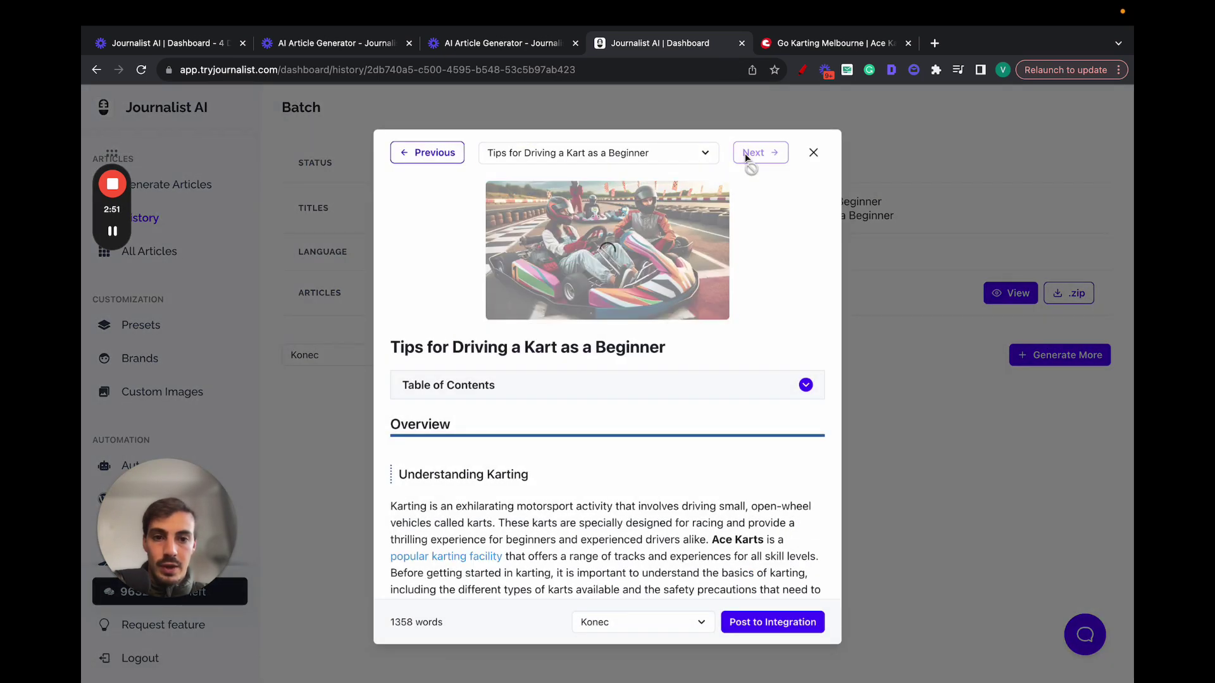
left_click(454, 158)
scroll(470, 270, "down", 2)
left_click(519, 284)
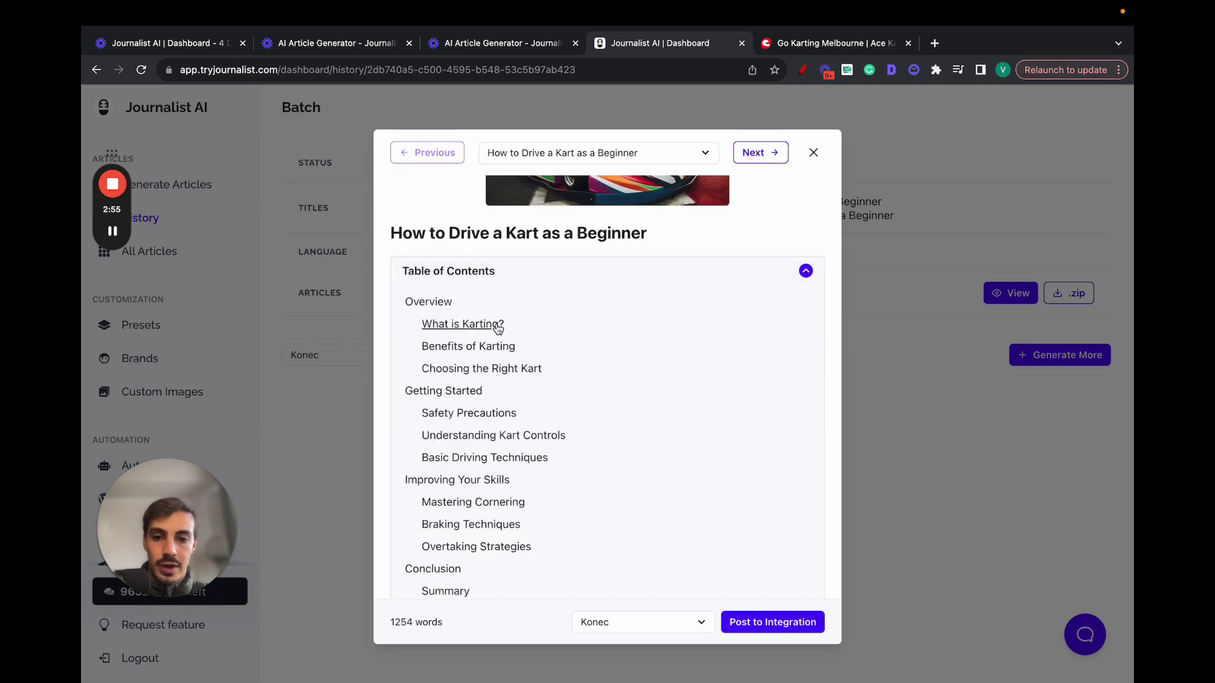
left_click(494, 324)
scroll(686, 290, "down", 2)
scroll(685, 290, "down", 3)
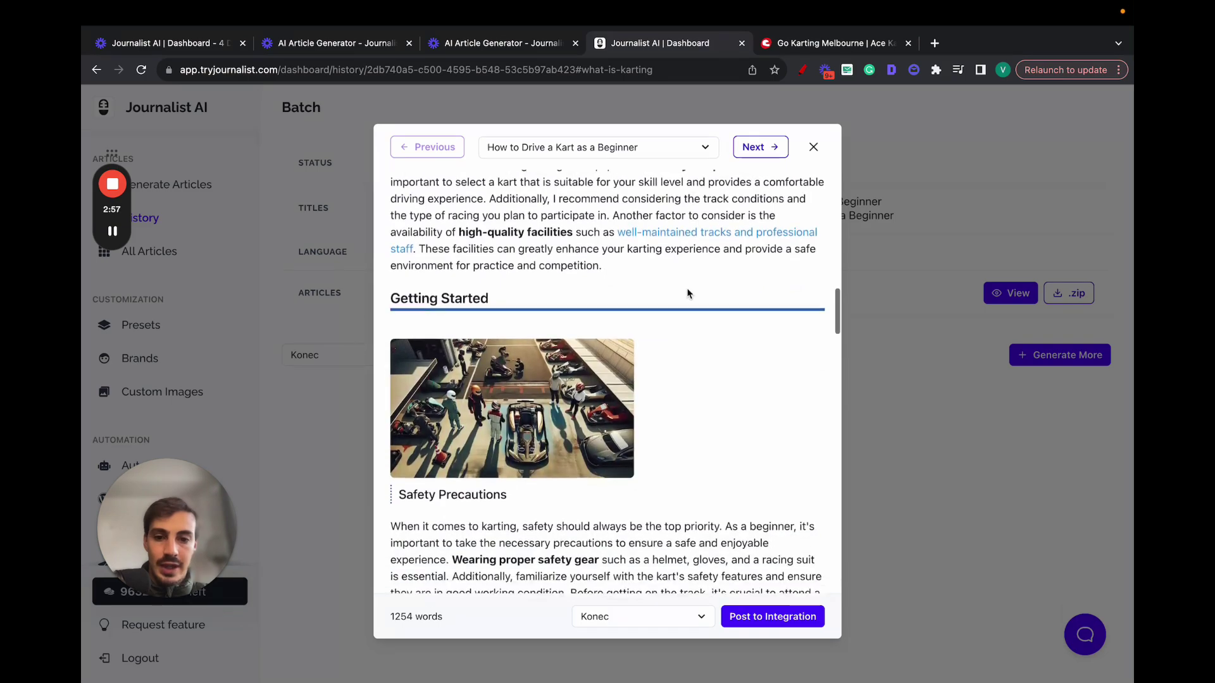
scroll(562, 342, "down", 3)
scroll(561, 334, "down", 3)
scroll(561, 334, "down", 2)
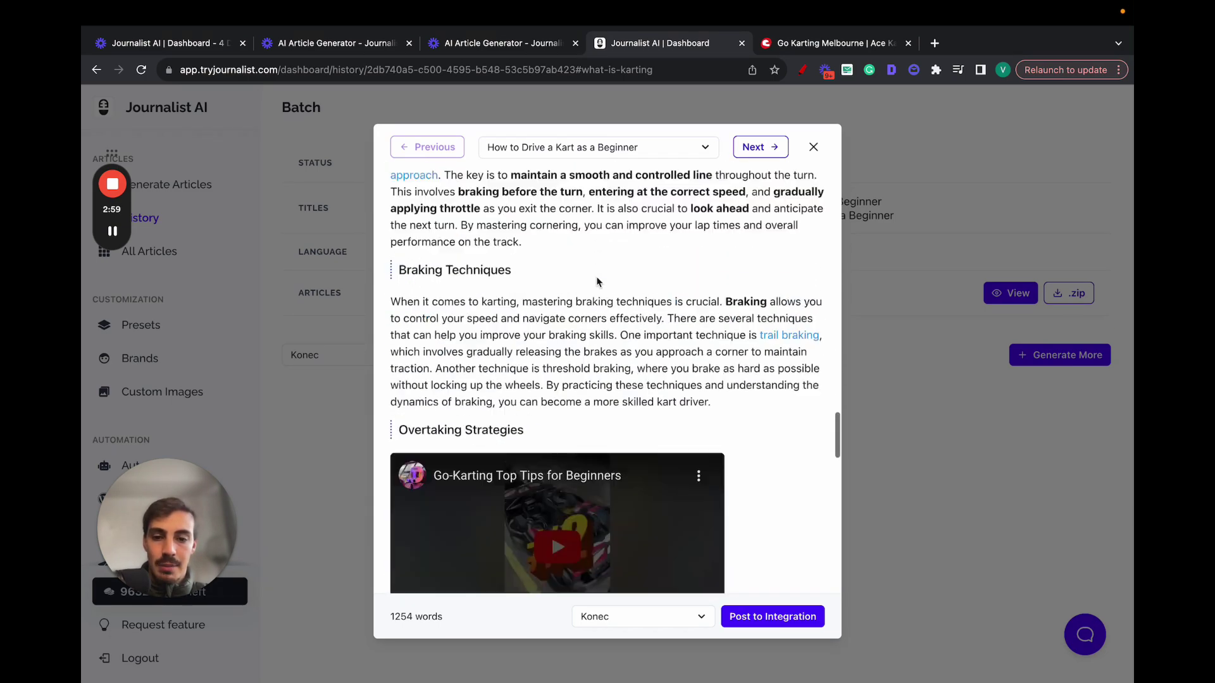
scroll(562, 335, "down", 4)
scroll(660, 279, "up", 1)
scroll(665, 245, "up", 1)
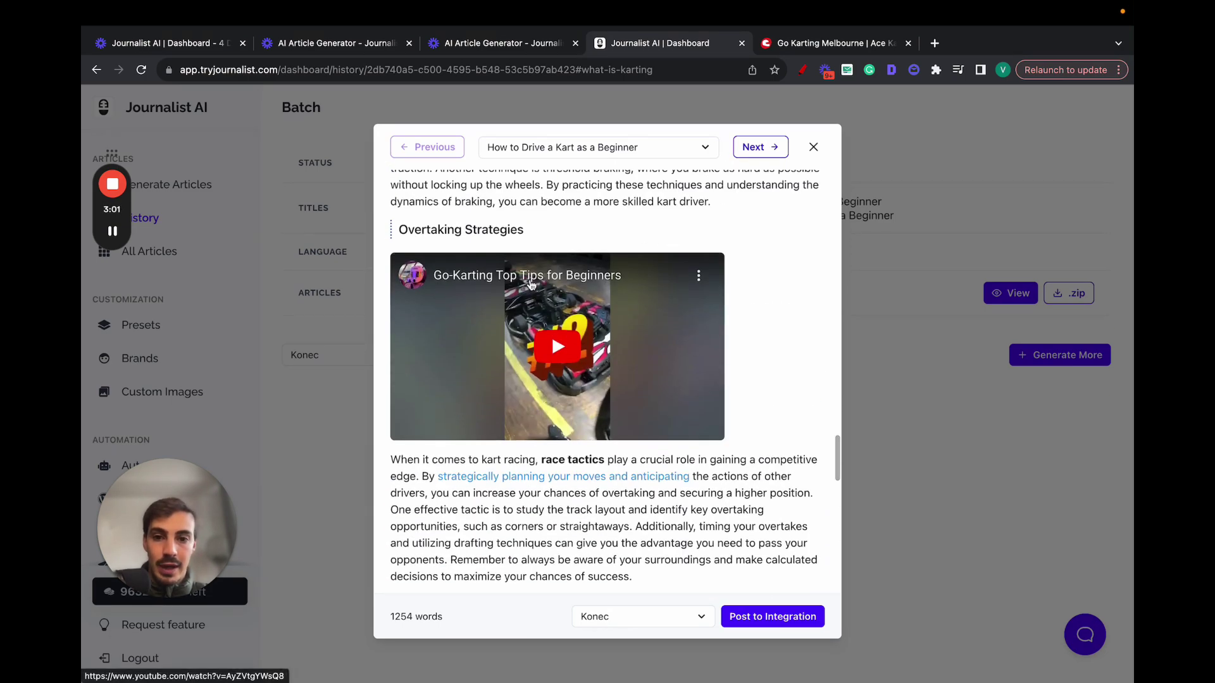
scroll(573, 367, "up", 3)
scroll(573, 367, "up", 5)
scroll(573, 366, "down", 3)
scroll(574, 367, "down", 5)
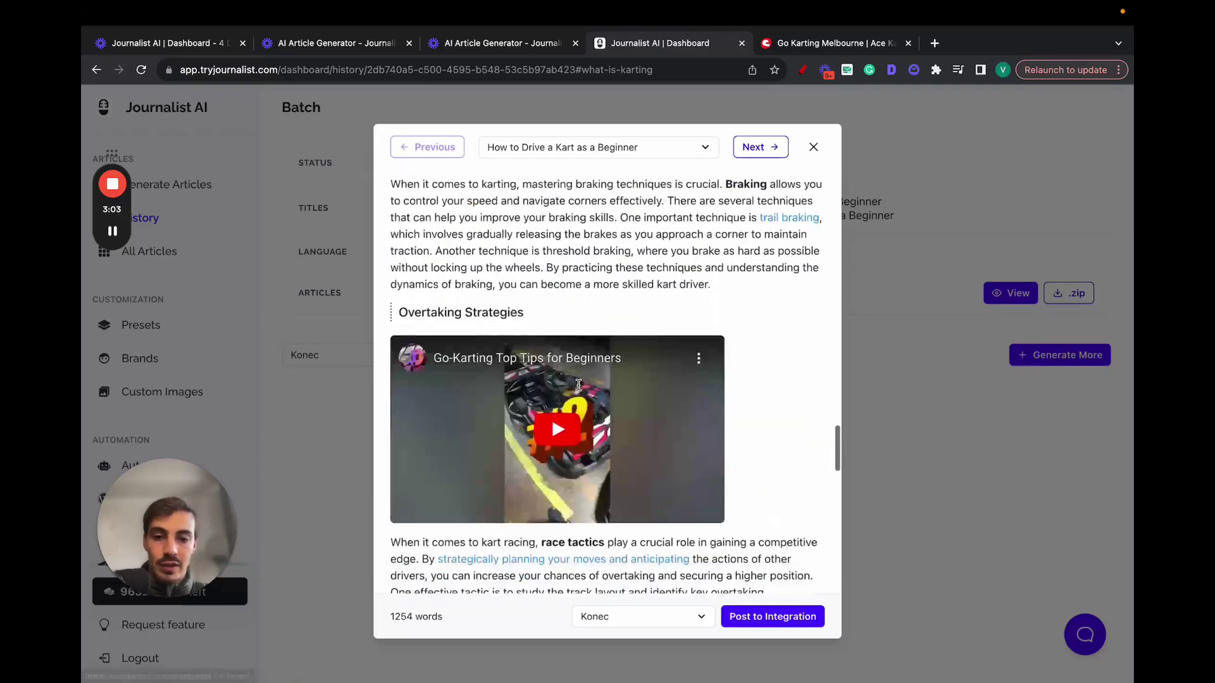
scroll(574, 367, "down", 1)
scroll(536, 230, "down", 3)
scroll(536, 230, "down", 1)
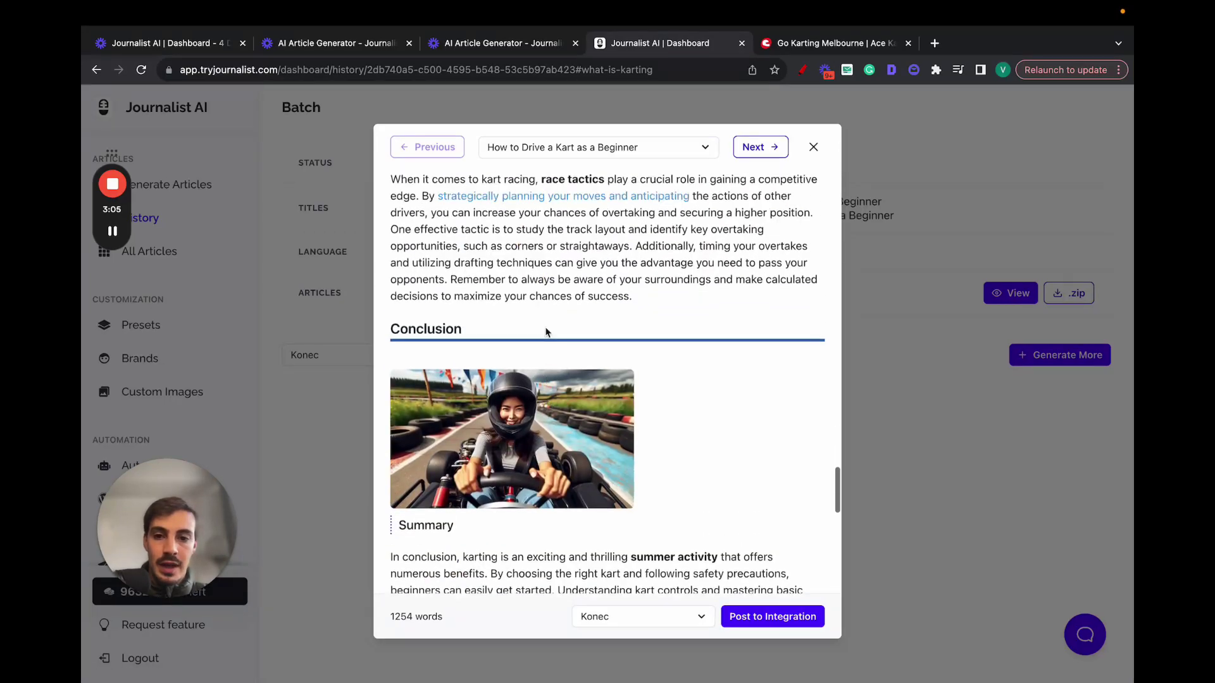
scroll(545, 331, "up", 1)
scroll(545, 332, "down", 3)
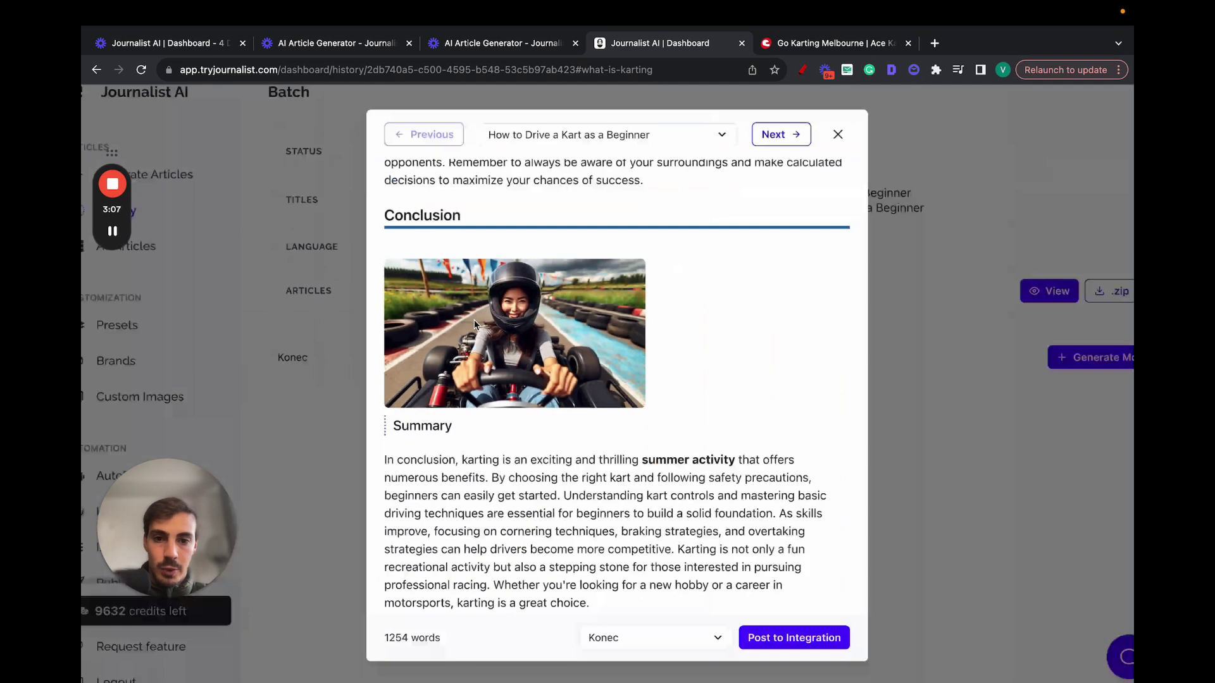
scroll(510, 369, "down", 5)
scroll(510, 368, "down", 1)
scroll(510, 368, "down", 1)
scroll(509, 368, "down", 1)
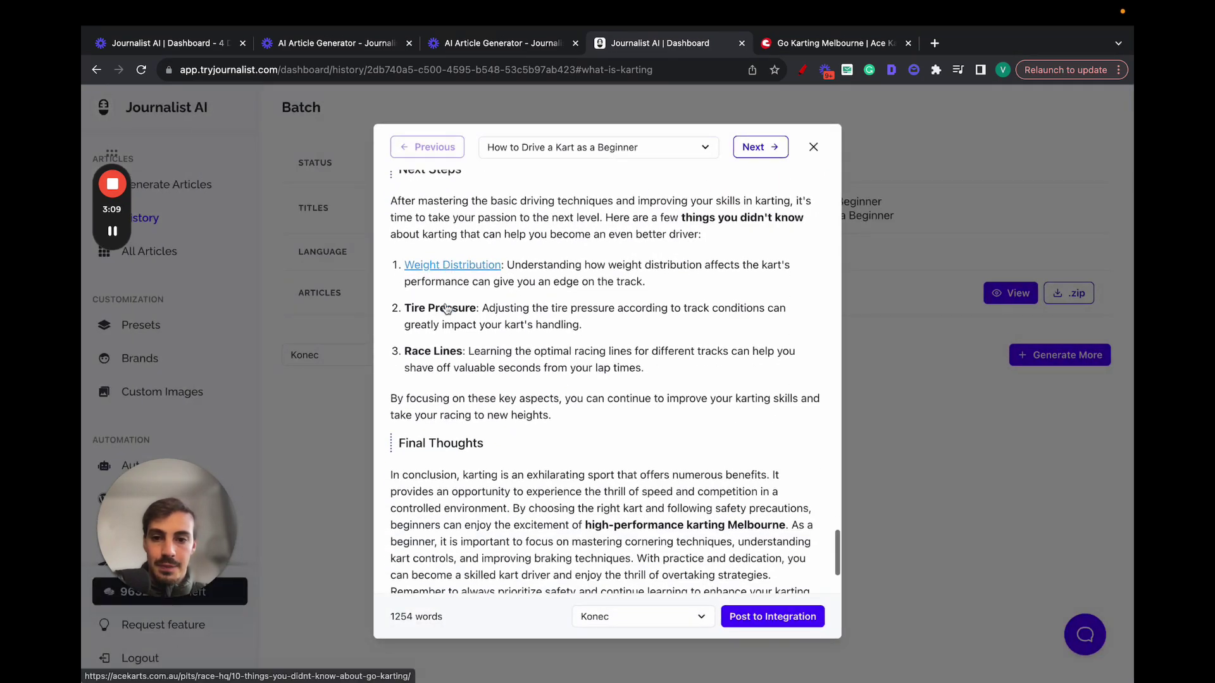
scroll(466, 313, "down", 3)
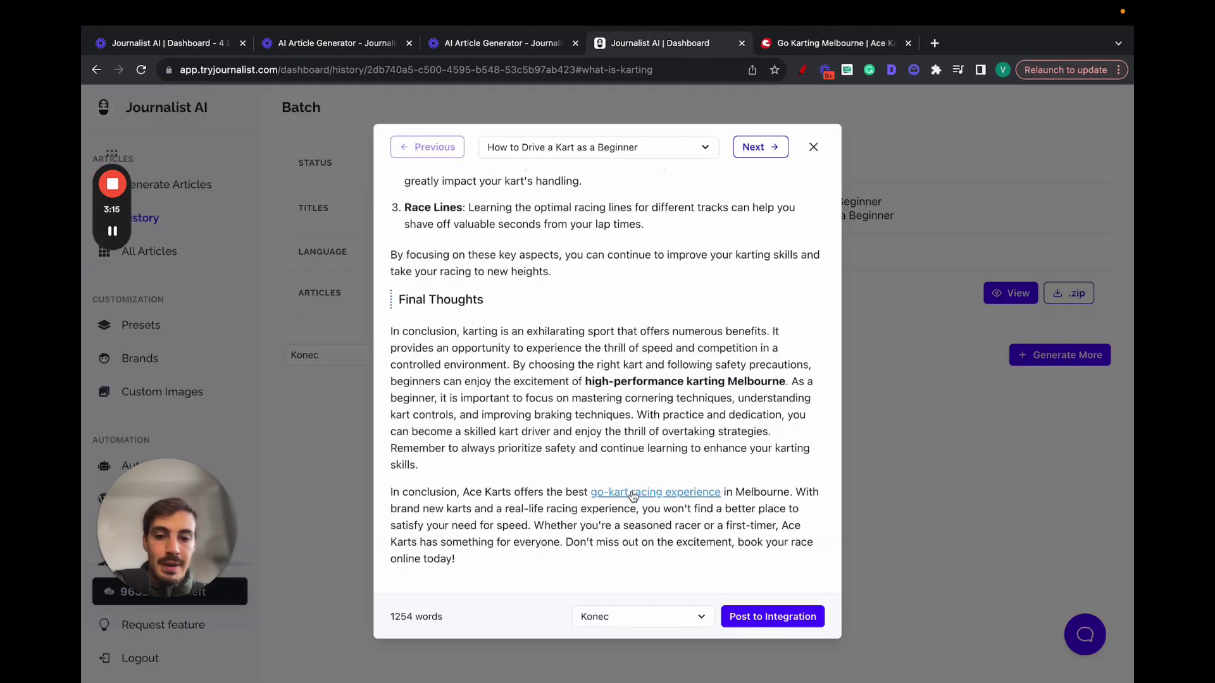
left_click(632, 493)
left_click(771, 43)
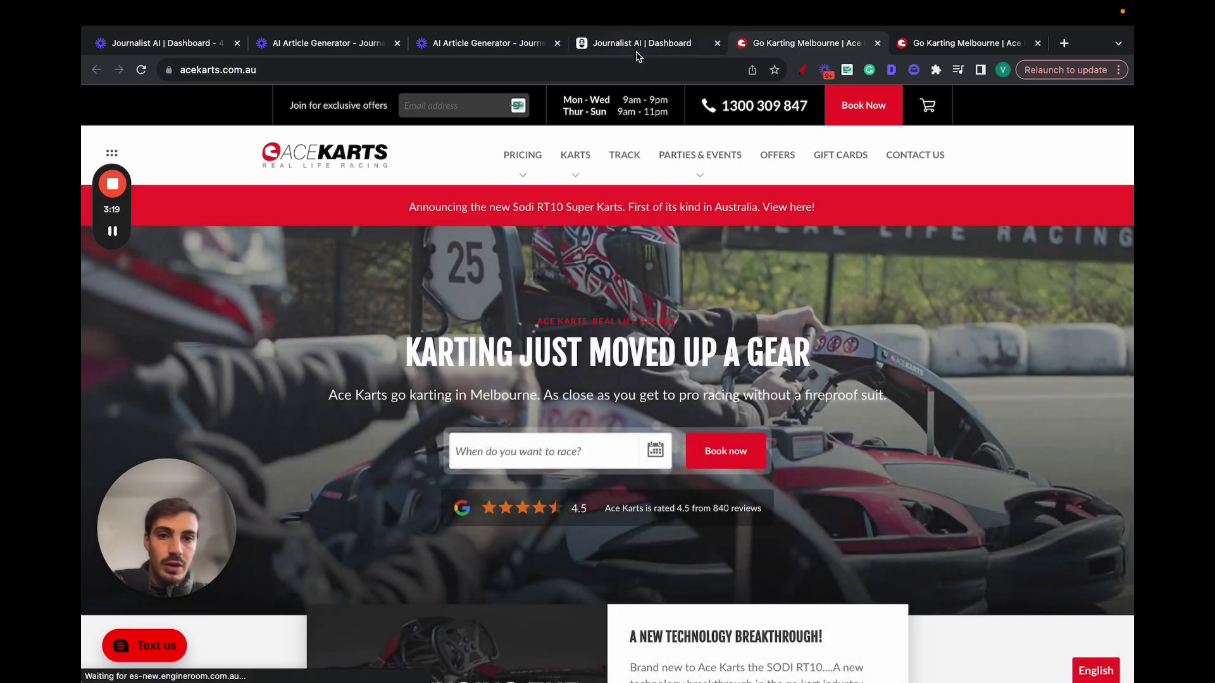
- Collapse the contents and flip between 'Tips for Driving a Kart' and the first article
left_click(642, 43)
scroll(651, 339, "up", 3)
scroll(652, 339, "up", 10)
scroll(651, 340, "up", 3)
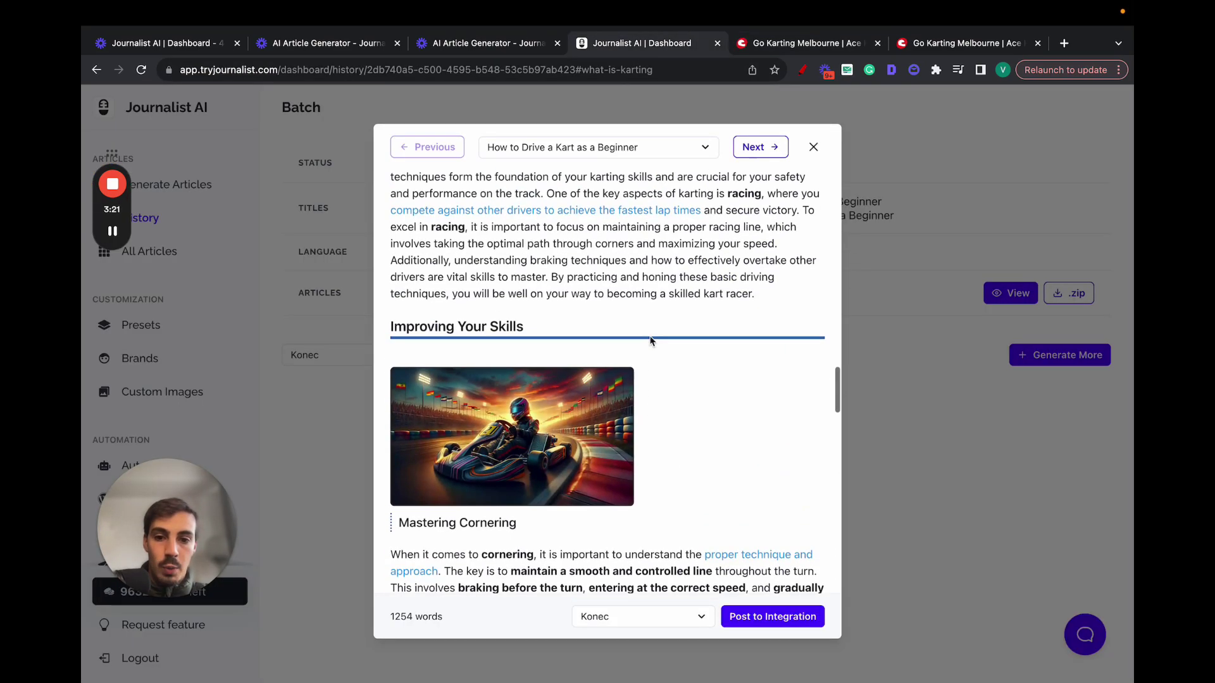
scroll(652, 340, "up", 1)
scroll(664, 323, "up", 1)
scroll(692, 303, "up", 1)
scroll(691, 304, "up", 2)
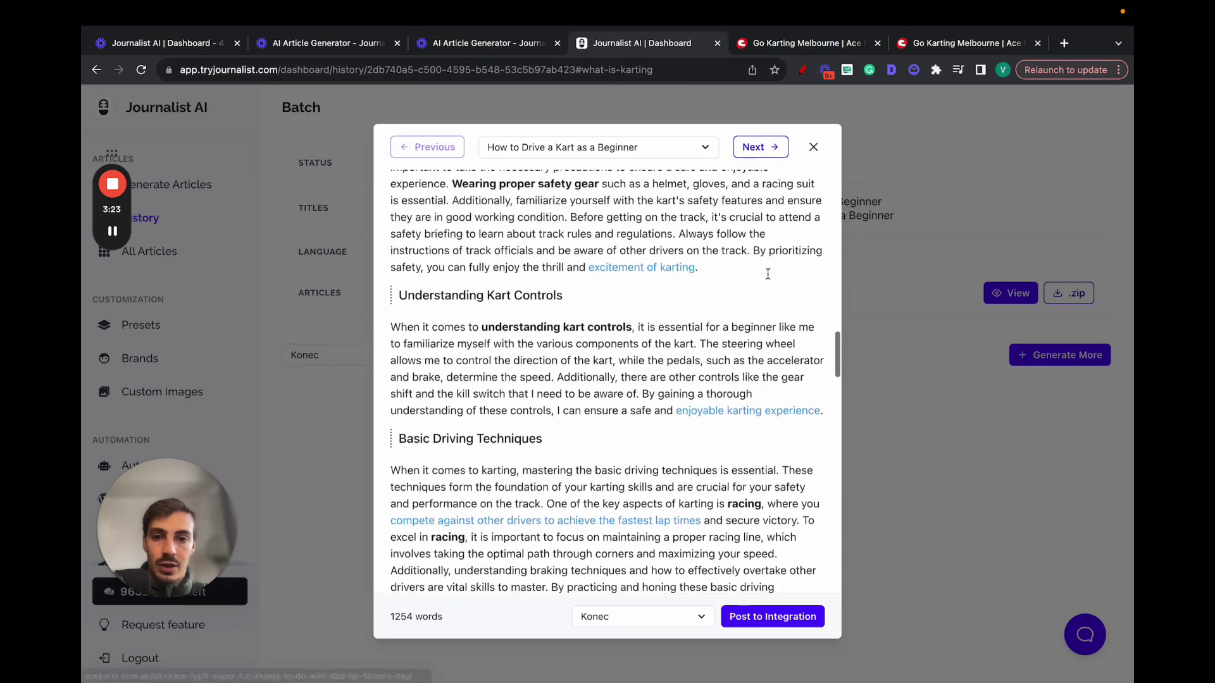
scroll(679, 313, "up", 1)
scroll(665, 322, "up", 4)
scroll(654, 328, "up", 4)
scroll(654, 327, "up", 5)
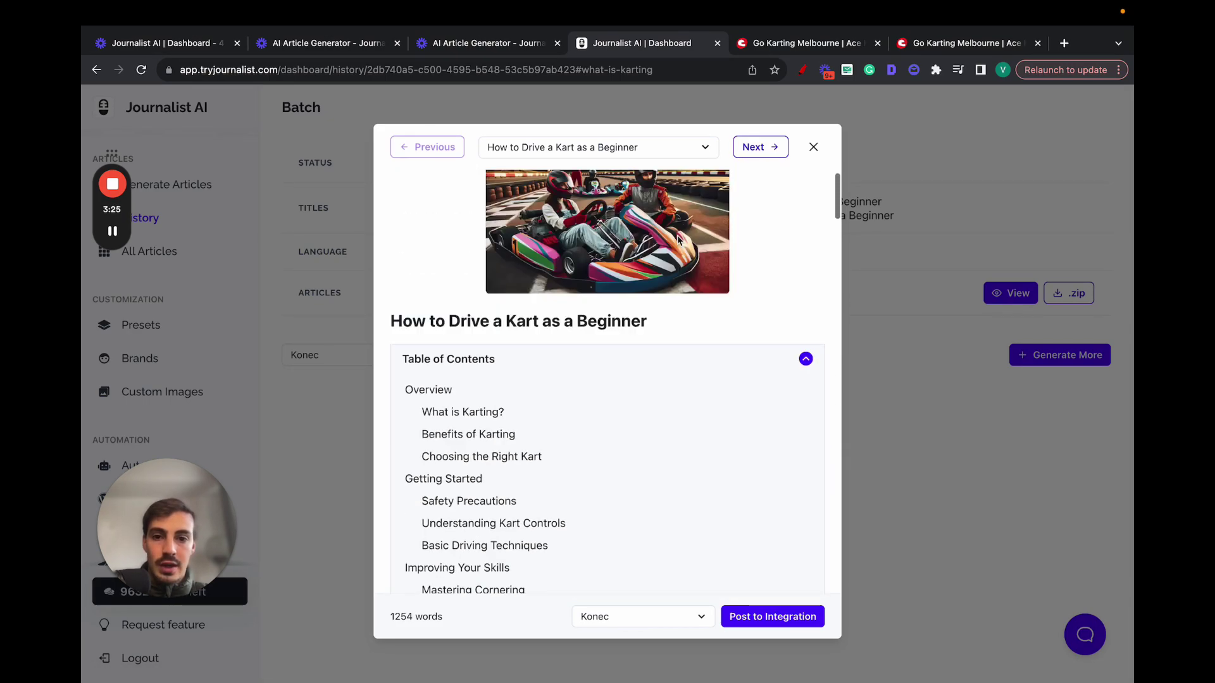
left_click(678, 379)
left_click(746, 150)
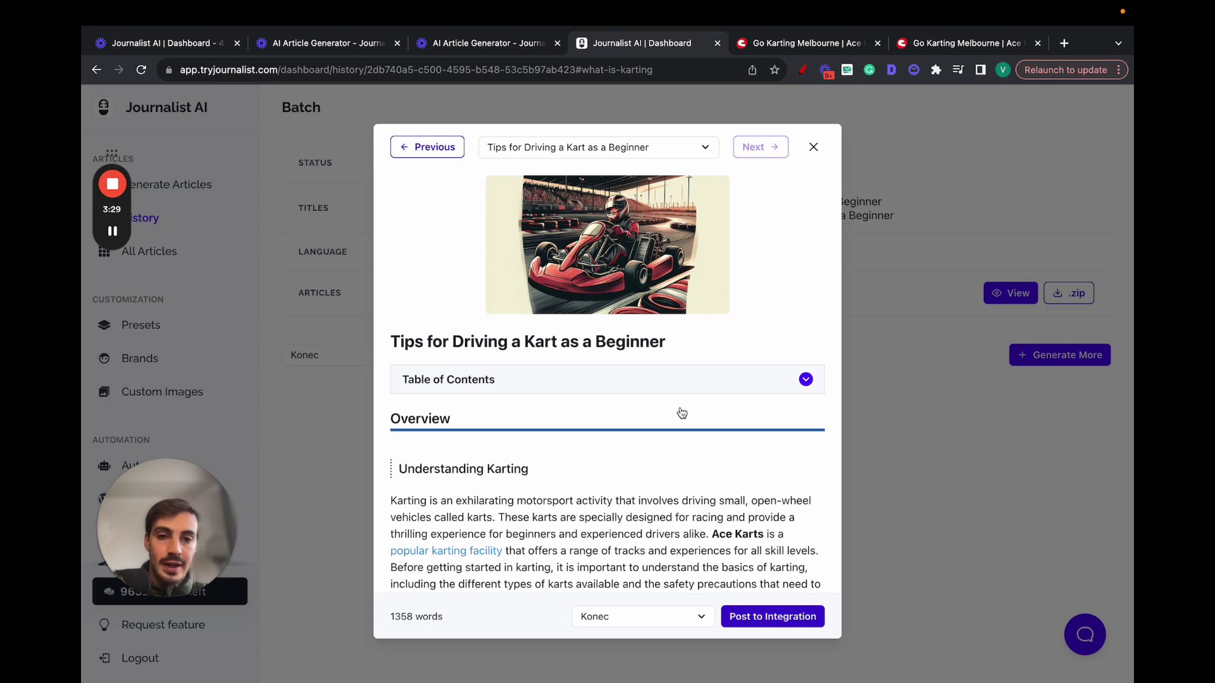
left_click(405, 148)
- Close the preview, note the 2 / 2 count, and go to Integrations, then AutoBlogs
left_click(866, 368)
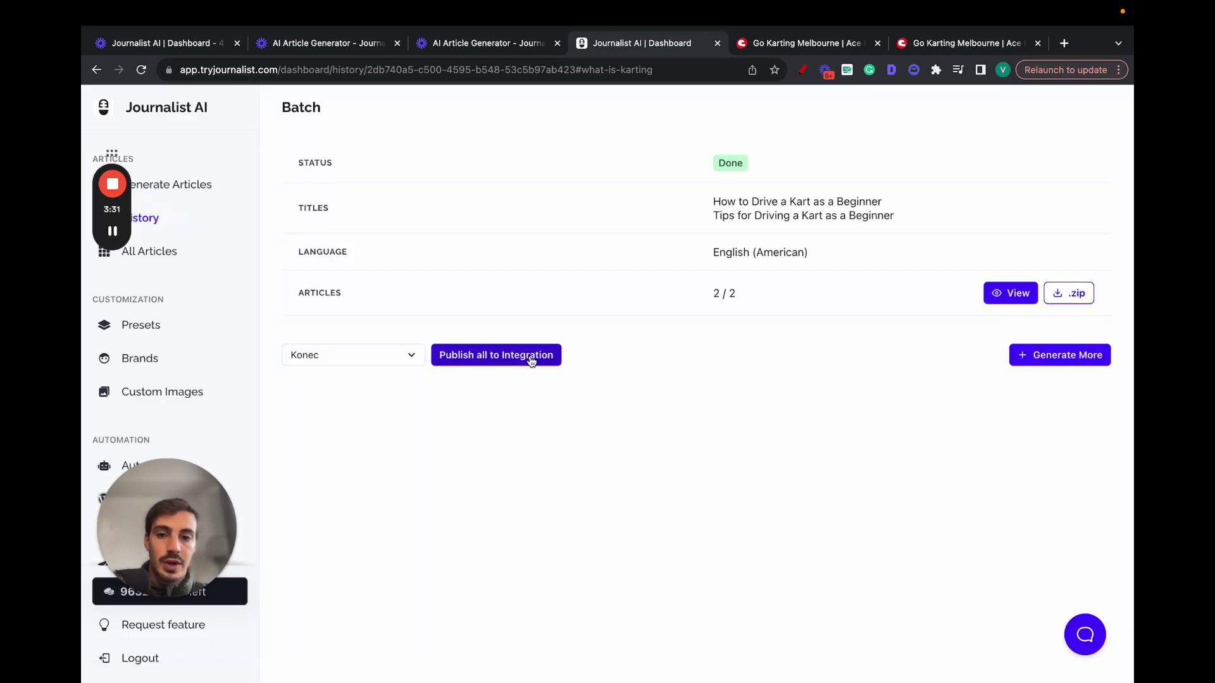
triple_click(720, 297)
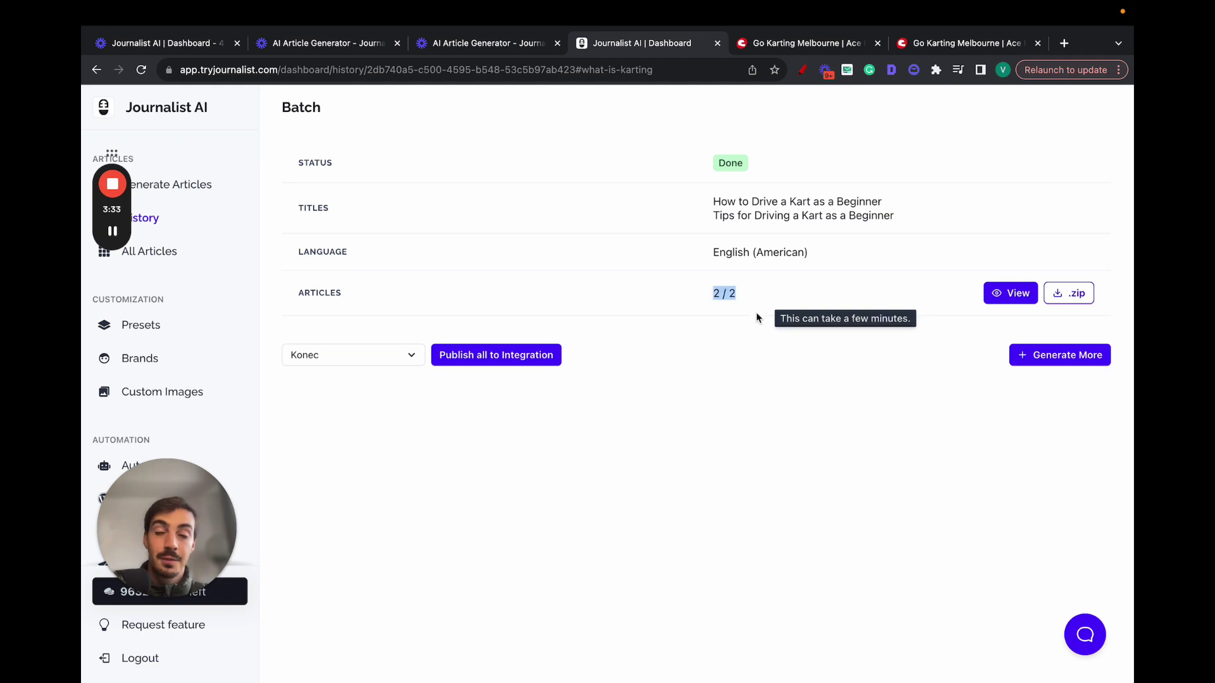
left_click_drag(226, 533, 1108, 532)
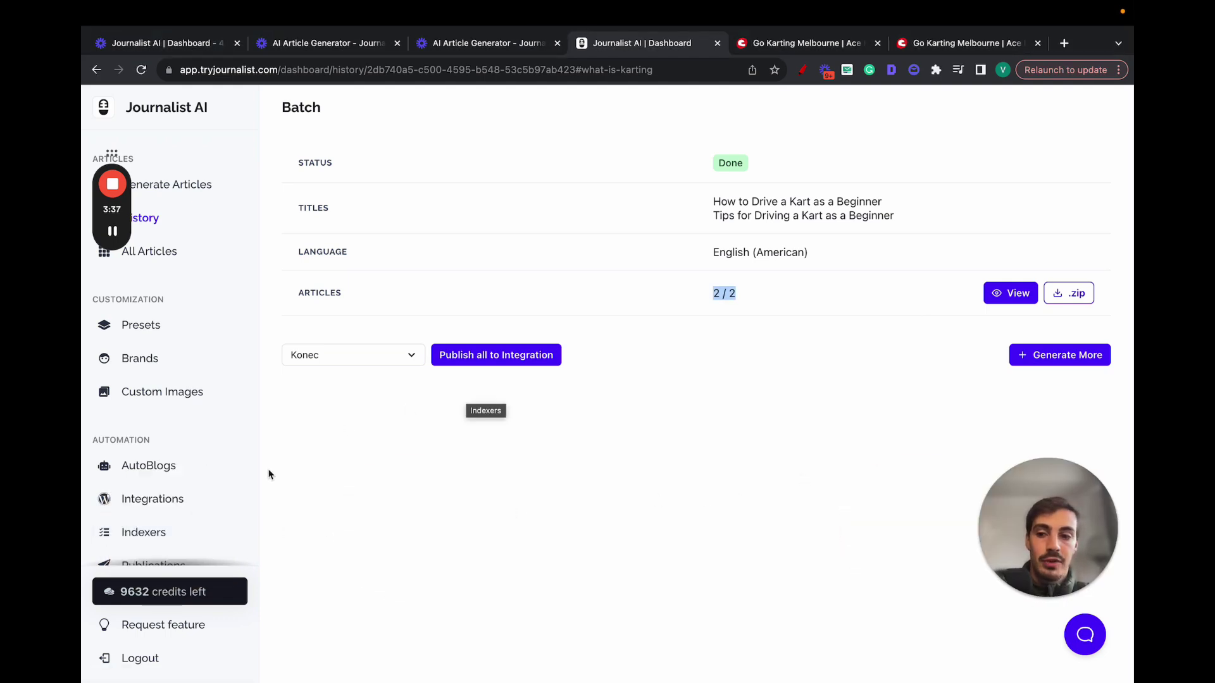
left_click(197, 496)
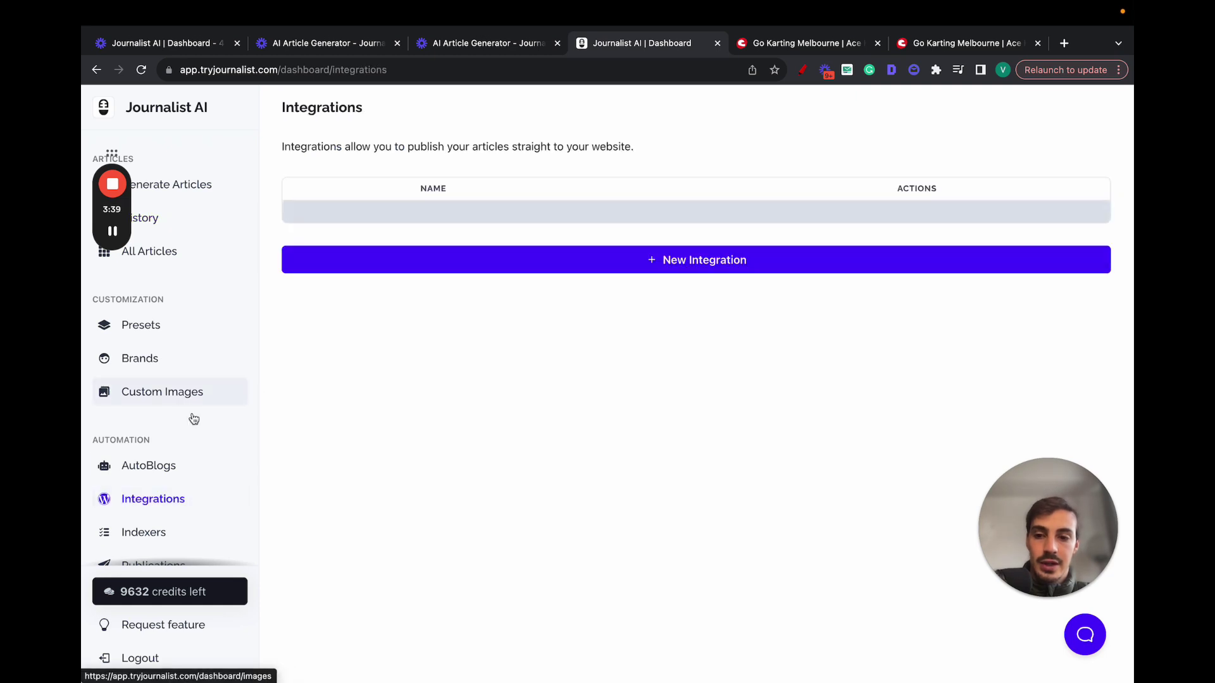
left_click(210, 469)
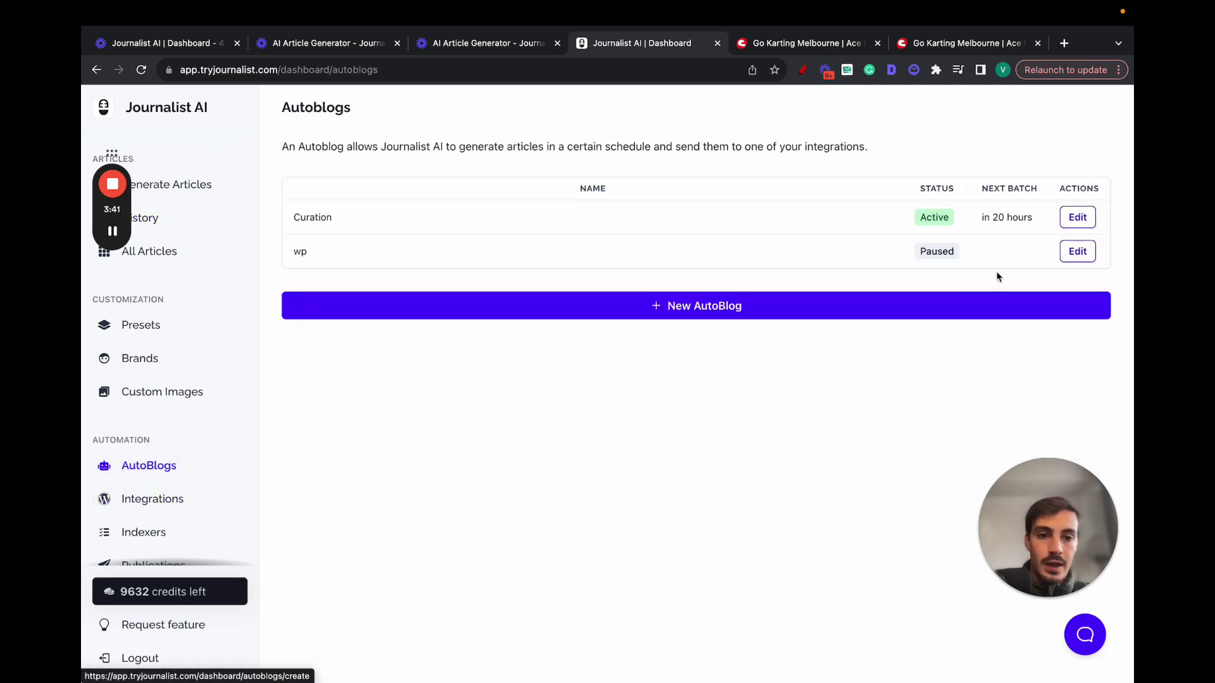
- Open the Curation autoblog's settings, annotating the page and glancing at the Go Karting tab
left_click(814, 72)
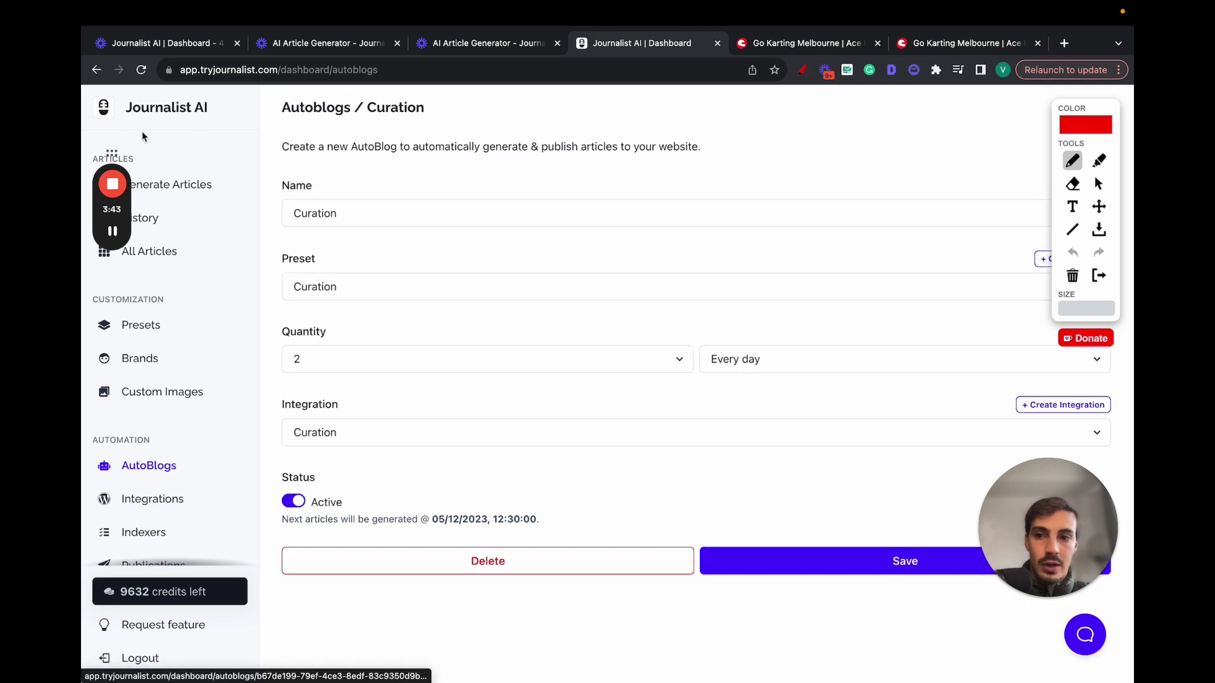
mouse_move(126, 121)
left_mouse_down()
mouse_move(233, 121)
mouse_move(581, 236)
left_mouse_up()
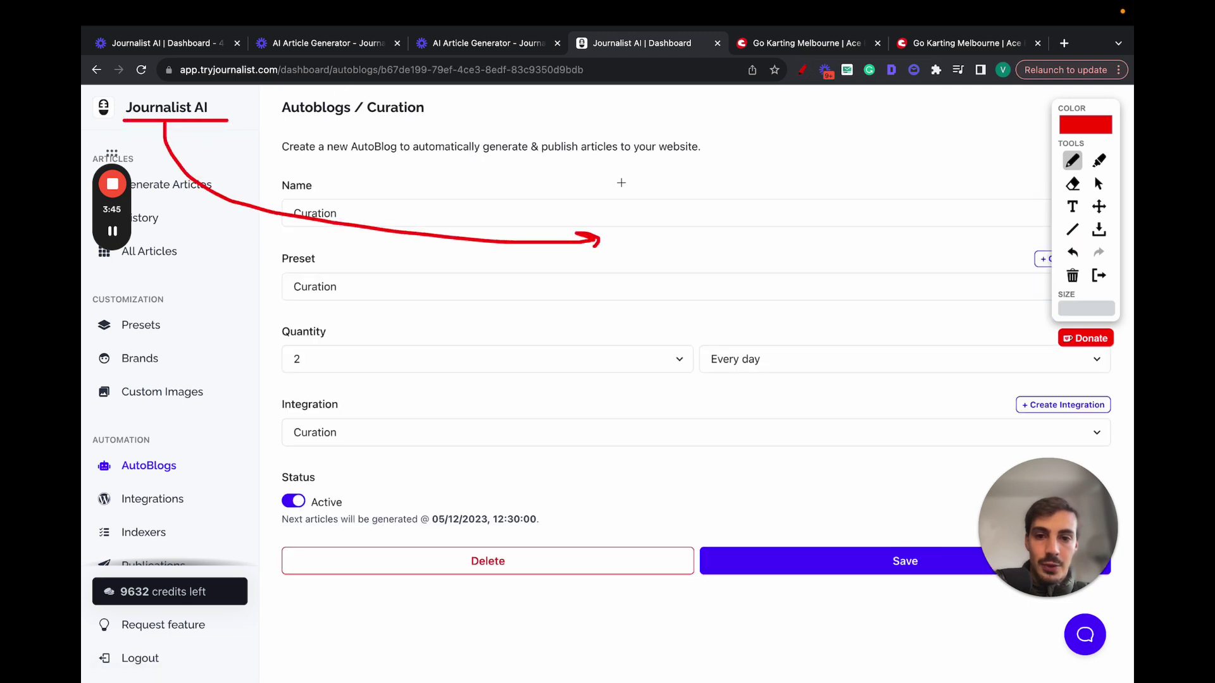
mouse_move(642, 133)
left_mouse_down()
mouse_move(643, 312)
mouse_move(801, 109)
mouse_move(637, 131)
left_mouse_up()
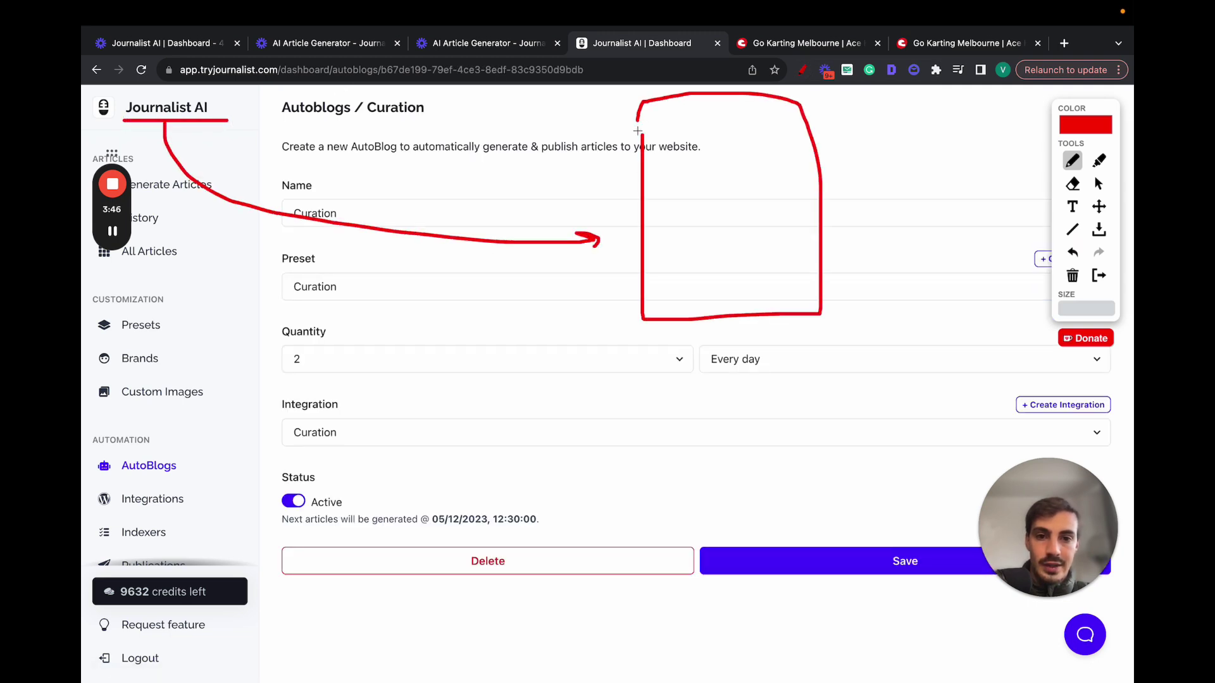
left_click(763, 44)
left_click(678, 45)
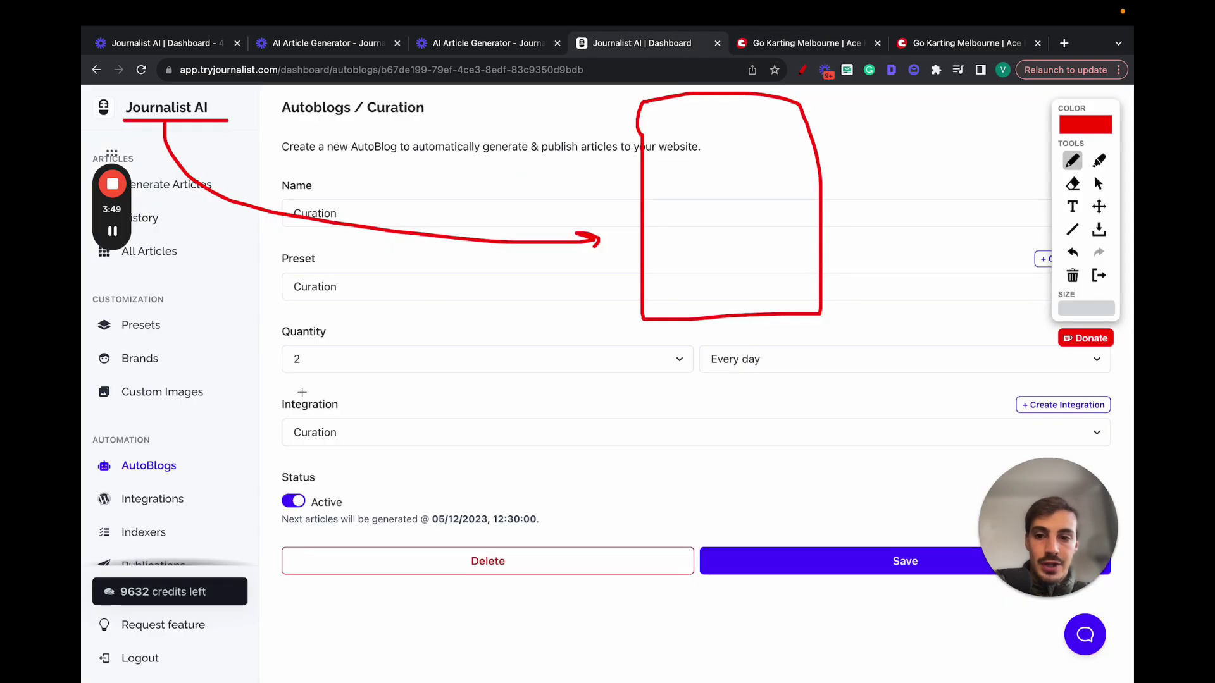
left_click(1099, 183)
- Change the Curation autoblog's article quantity from 2 to 60
left_click(410, 359)
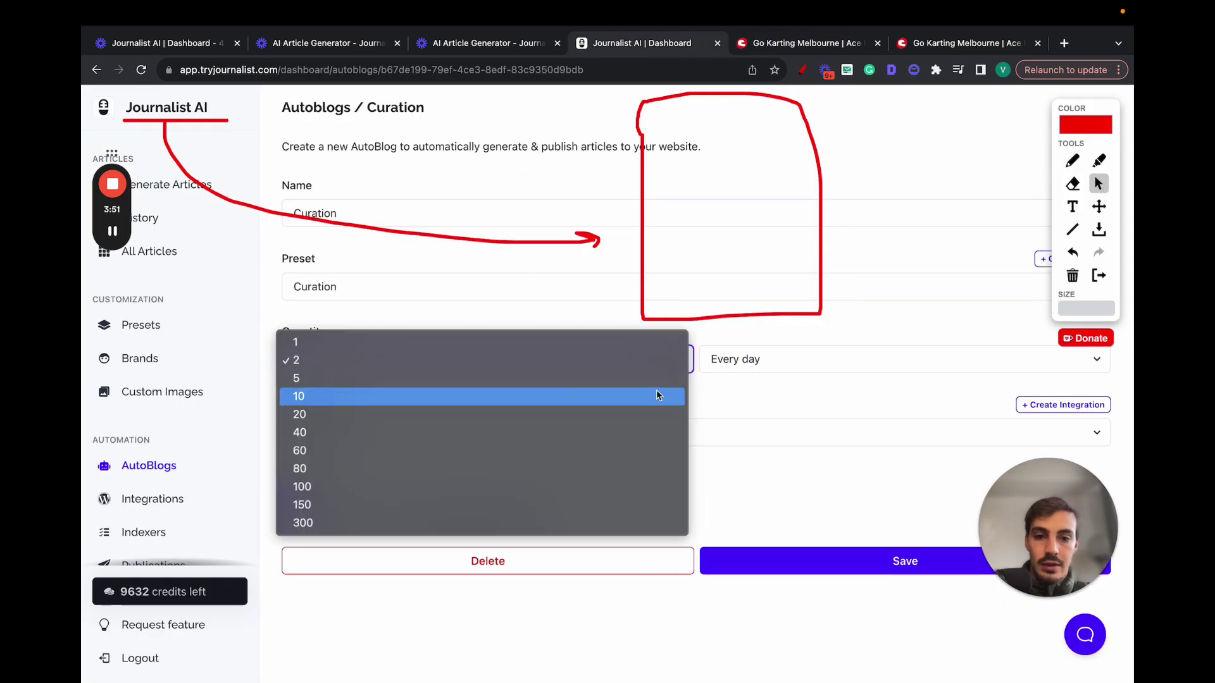
left_click(777, 363)
left_click(773, 355)
left_click(434, 368)
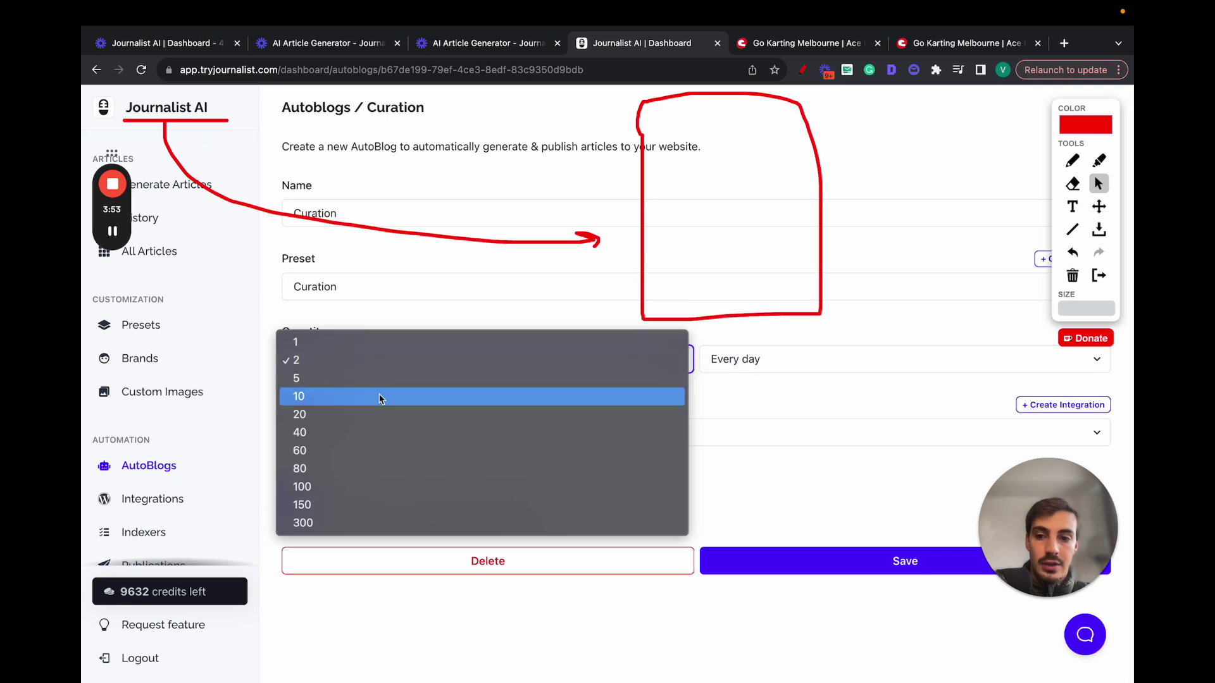
left_click(355, 456)
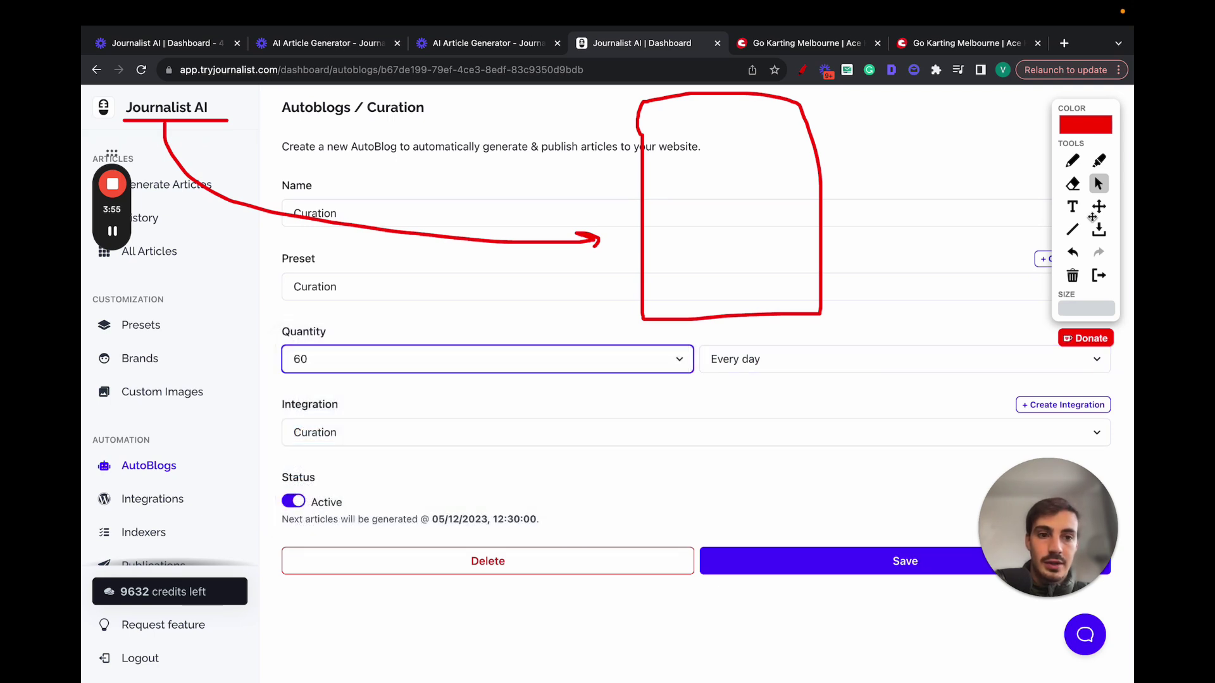
left_click(1072, 161)
- Change the Curation AutoBlog from 60 daily to 300 articles every 12 hours, amid page sketches
left_click_drag(322, 188, 349, 222)
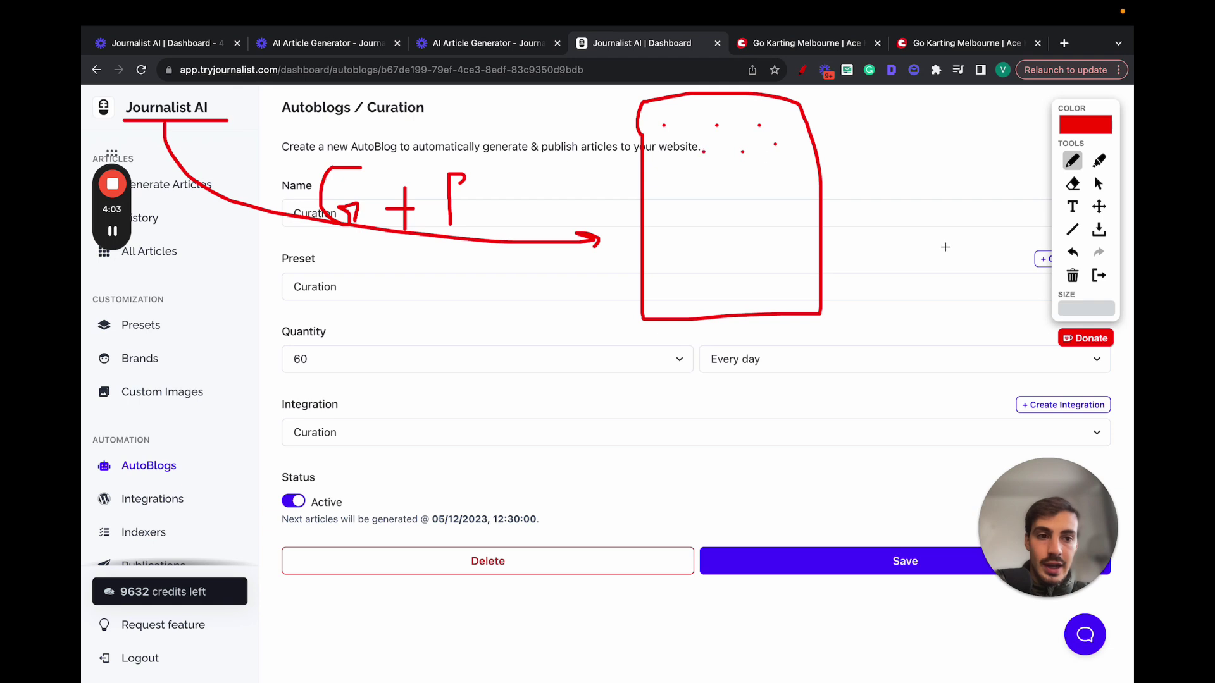
left_click(1098, 185)
left_click(357, 361)
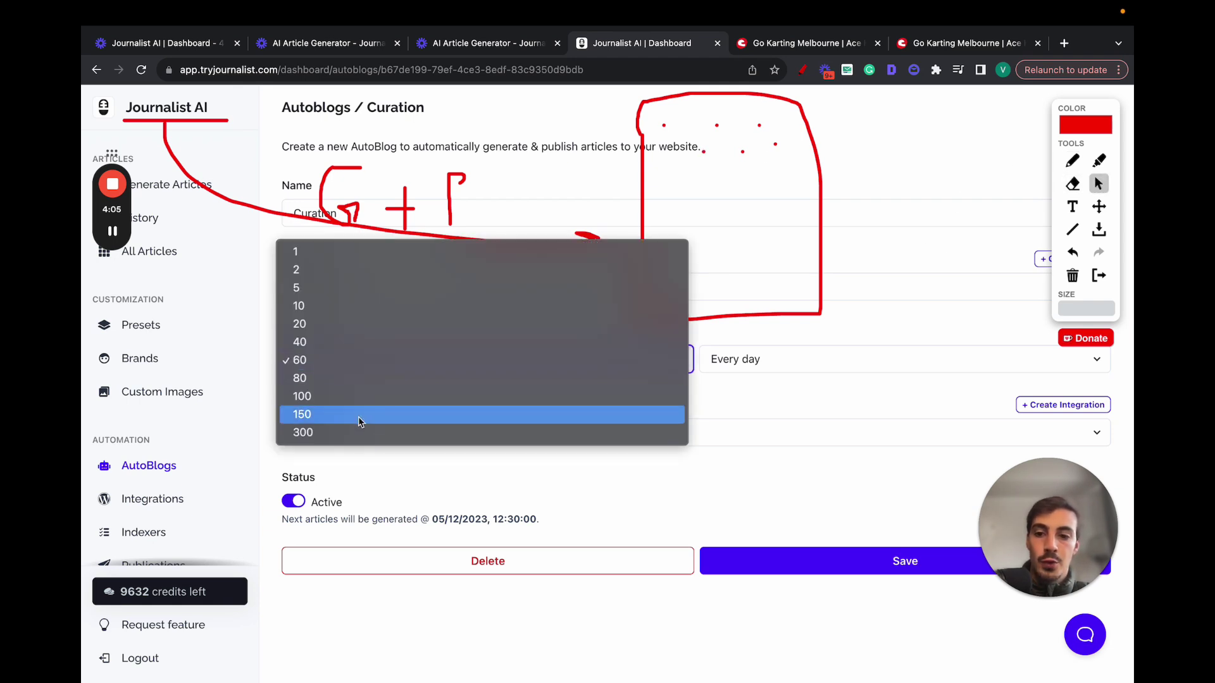
left_click(358, 414)
left_click(618, 357)
left_click(582, 380)
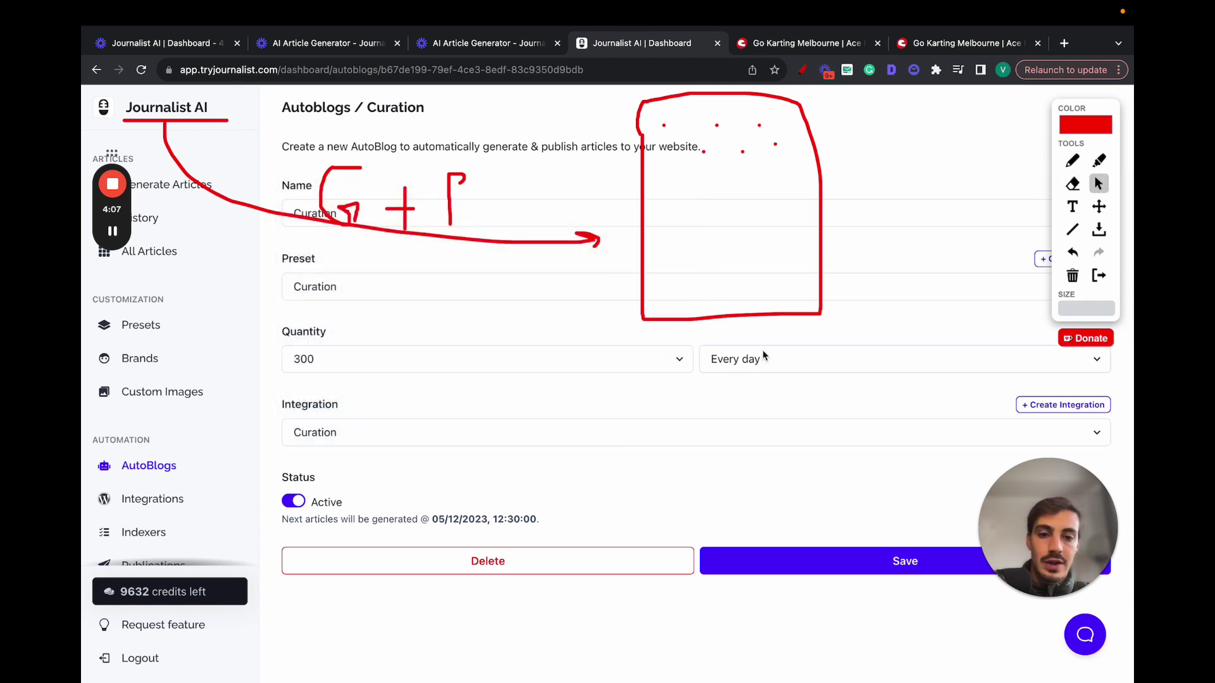
left_click(765, 357)
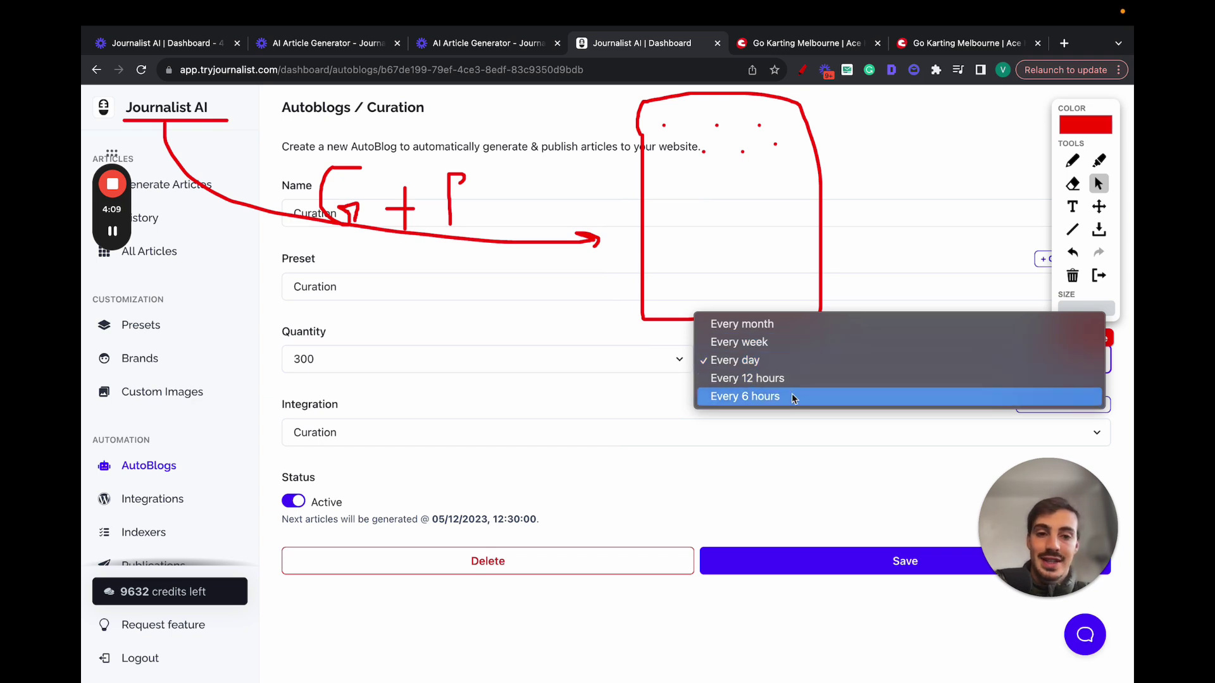
left_click(794, 380)
left_click(1072, 161)
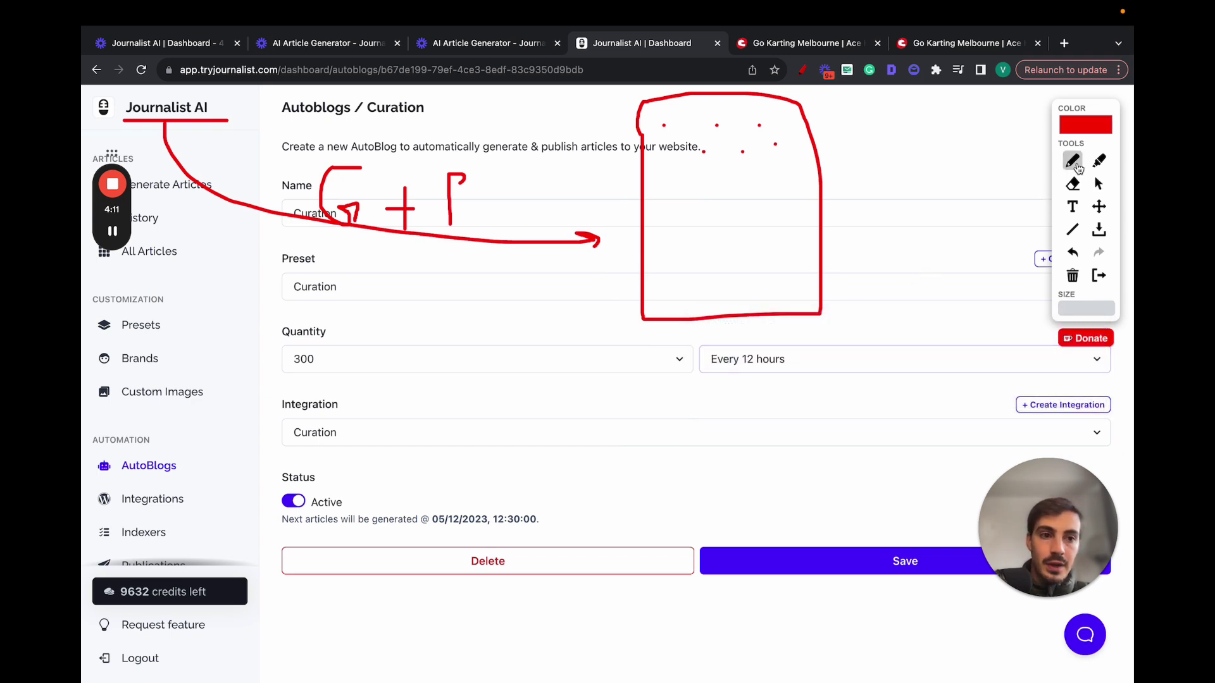
left_click_drag(801, 191, 859, 155)
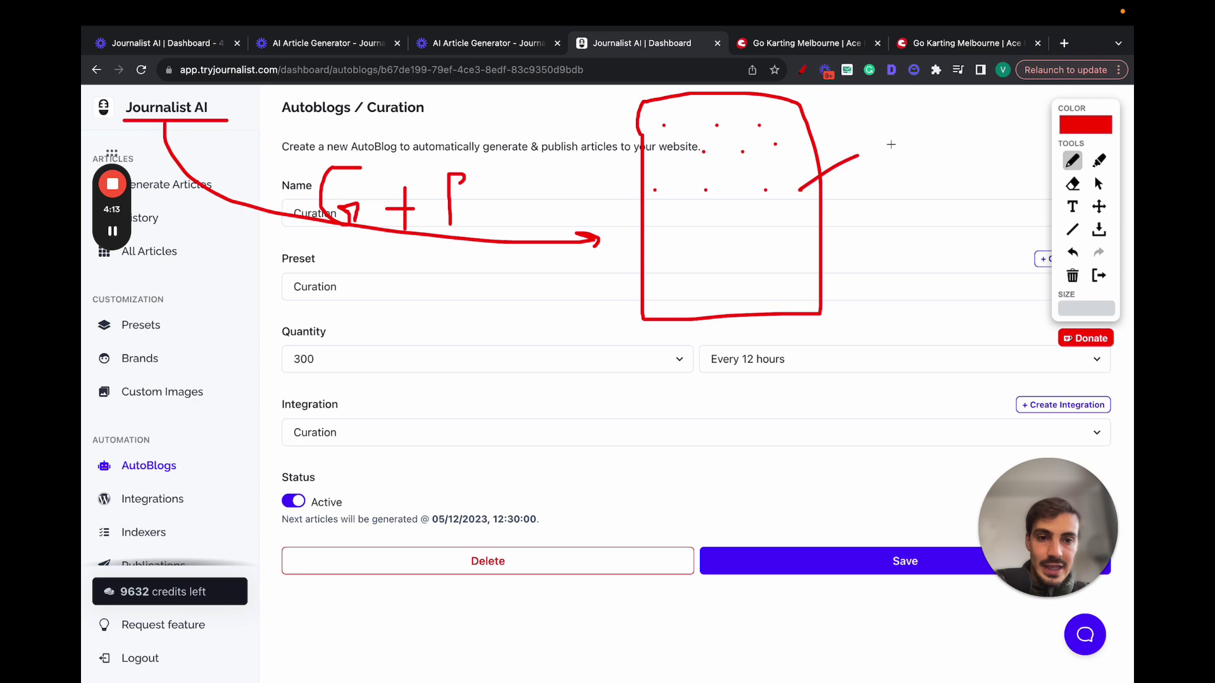
left_click_drag(798, 191, 870, 269)
mouse_move(907, 147)
left_mouse_down()
mouse_move(934, 377)
mouse_move(977, 130)
left_mouse_up()
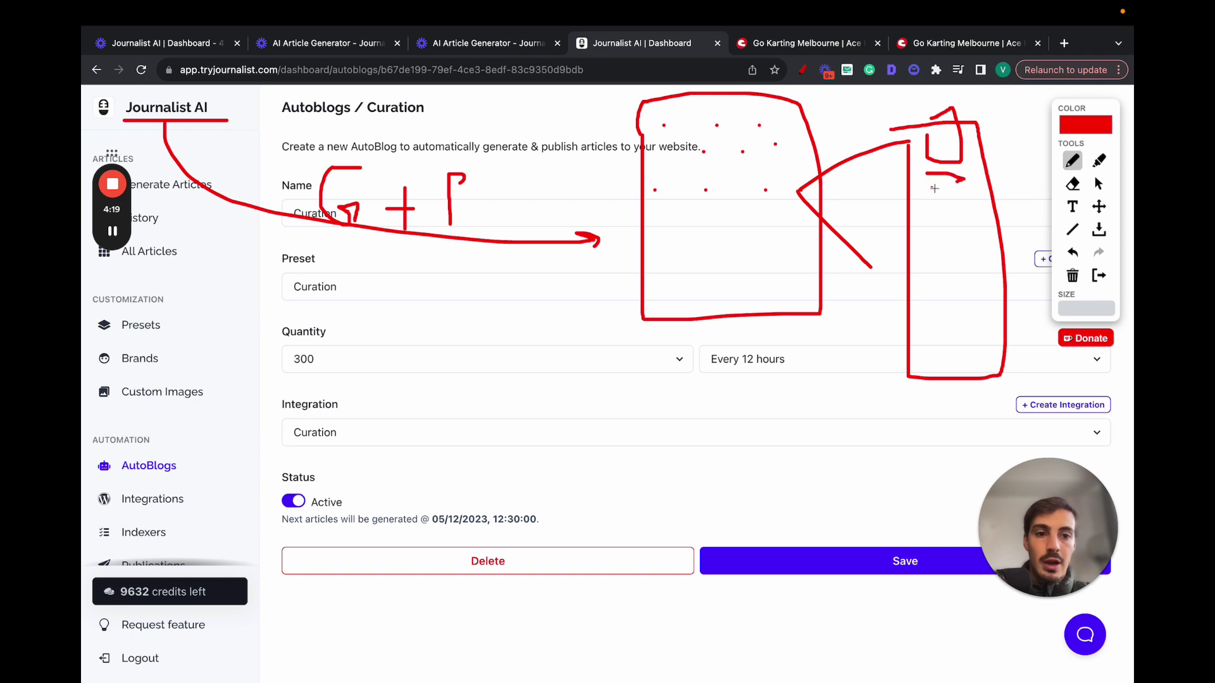
left_click_drag(927, 219, 928, 245)
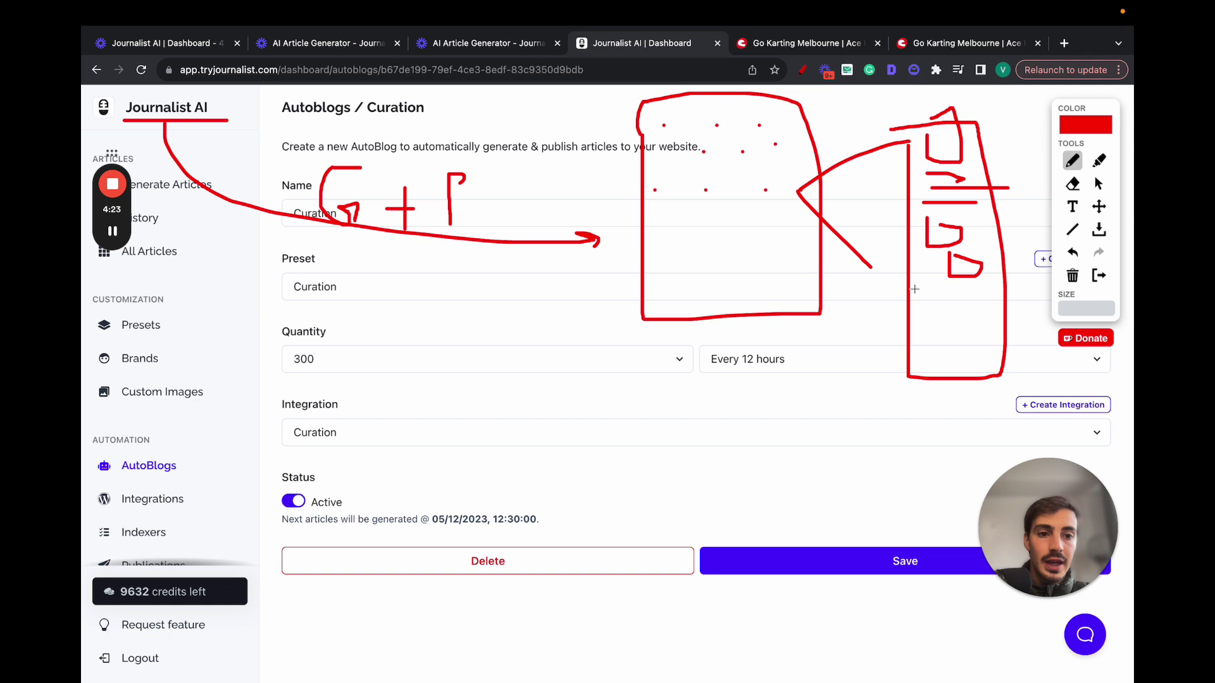
left_click_drag(913, 283, 766, 197)
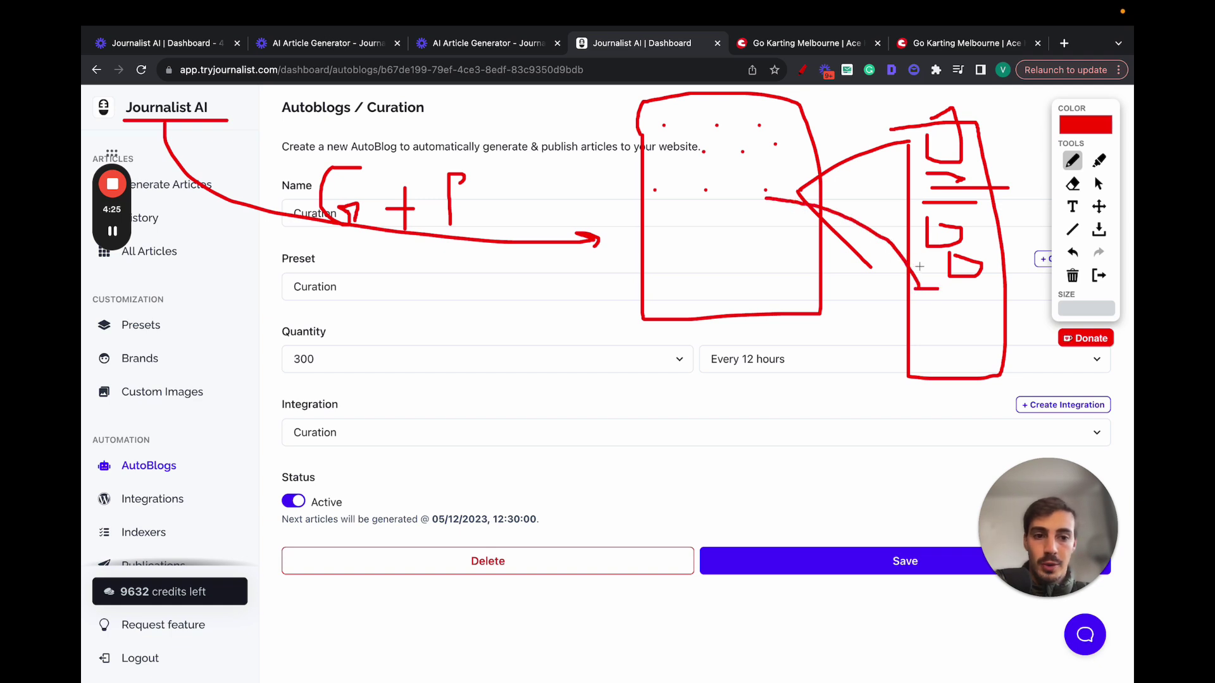
left_click_drag(934, 258, 833, 119)
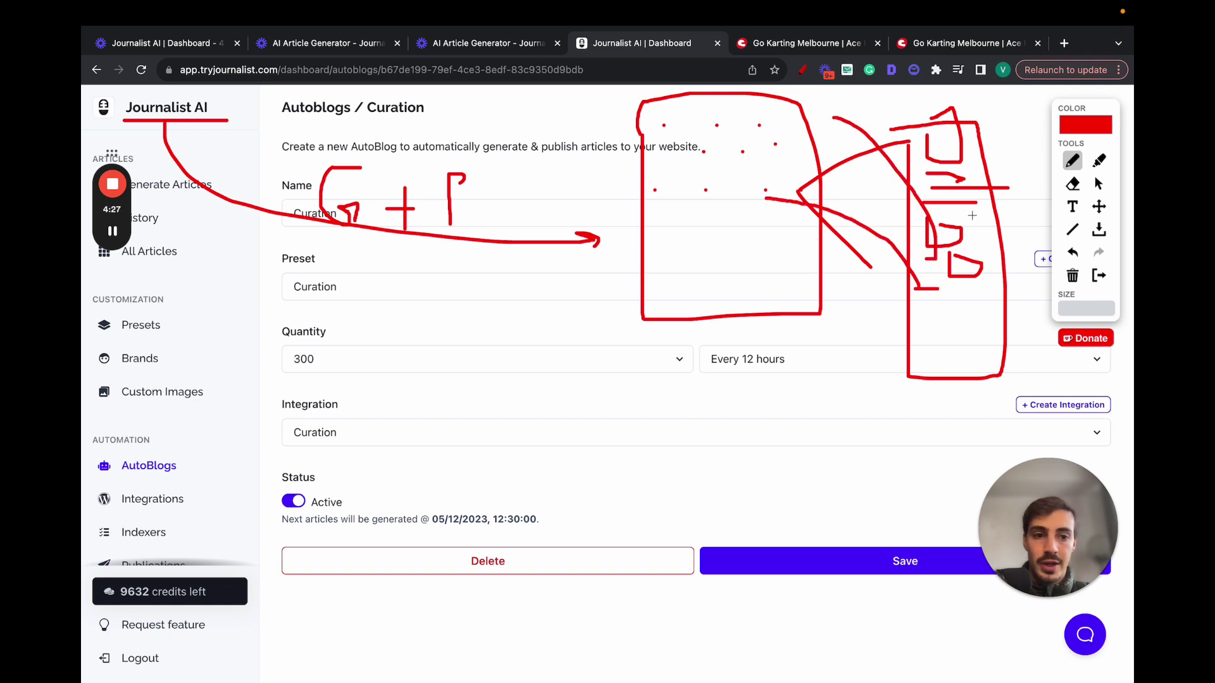
left_click_drag(972, 215, 1000, 133)
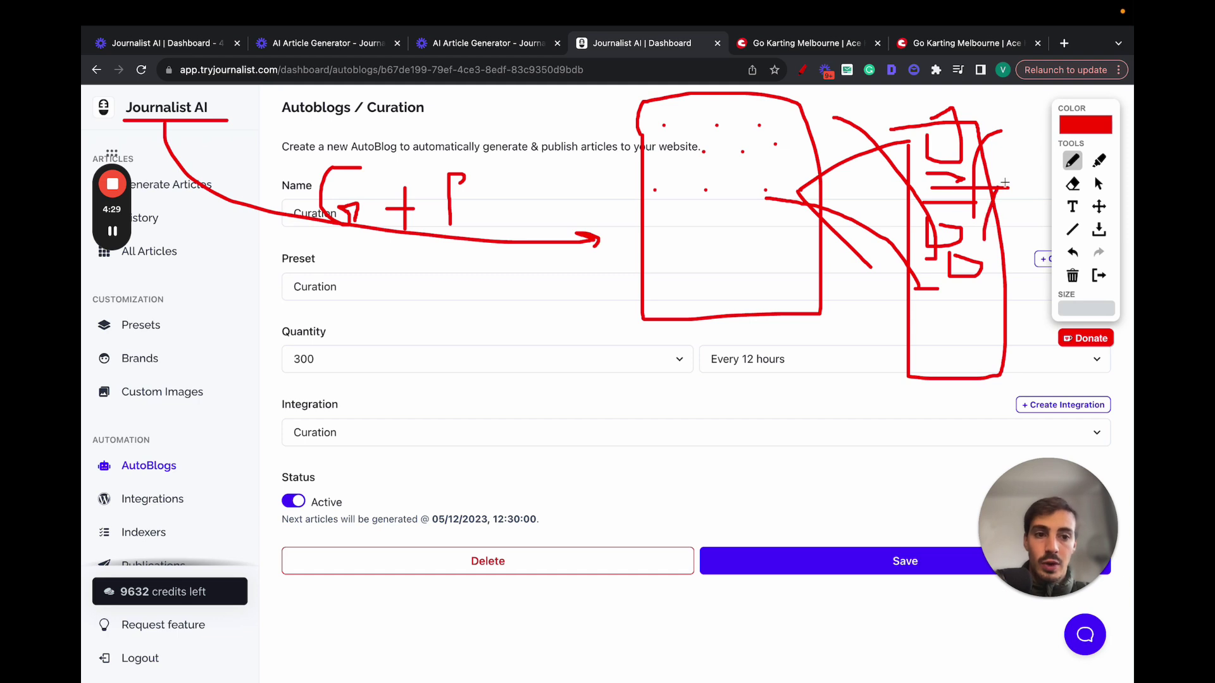
left_click_drag(968, 325, 976, 247)
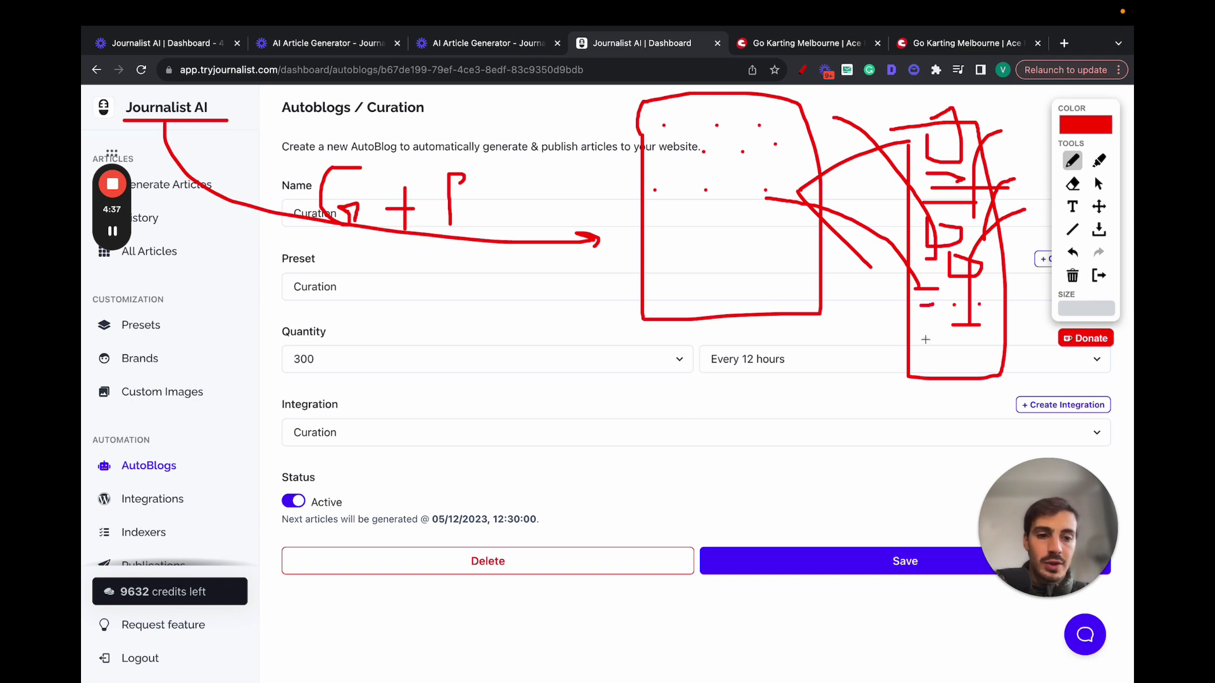
left_click_drag(926, 338, 702, 468)
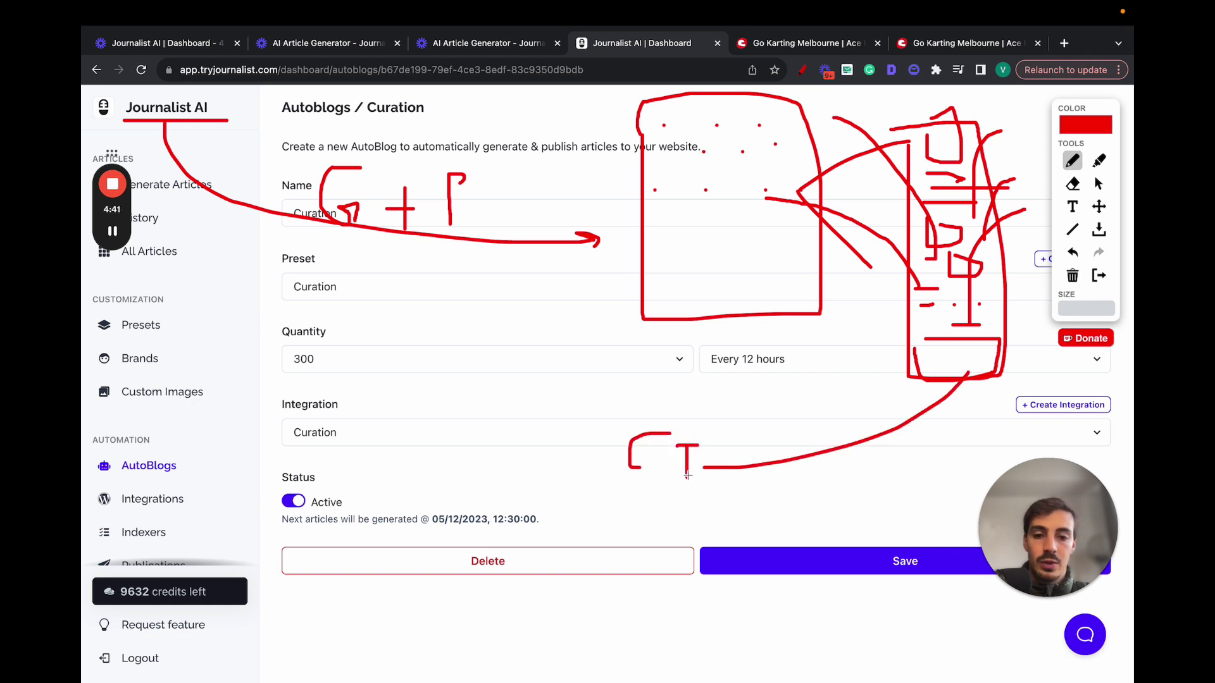
left_click_drag(705, 426, 725, 463)
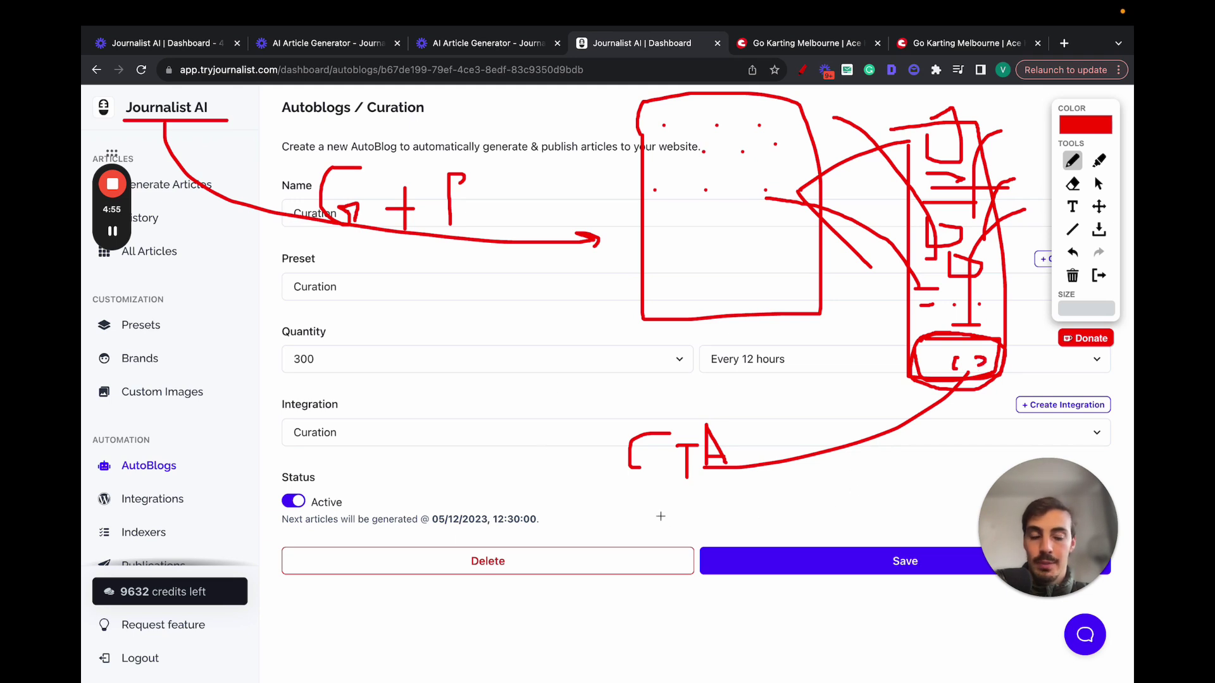
left_click_drag(915, 374, 904, 379)
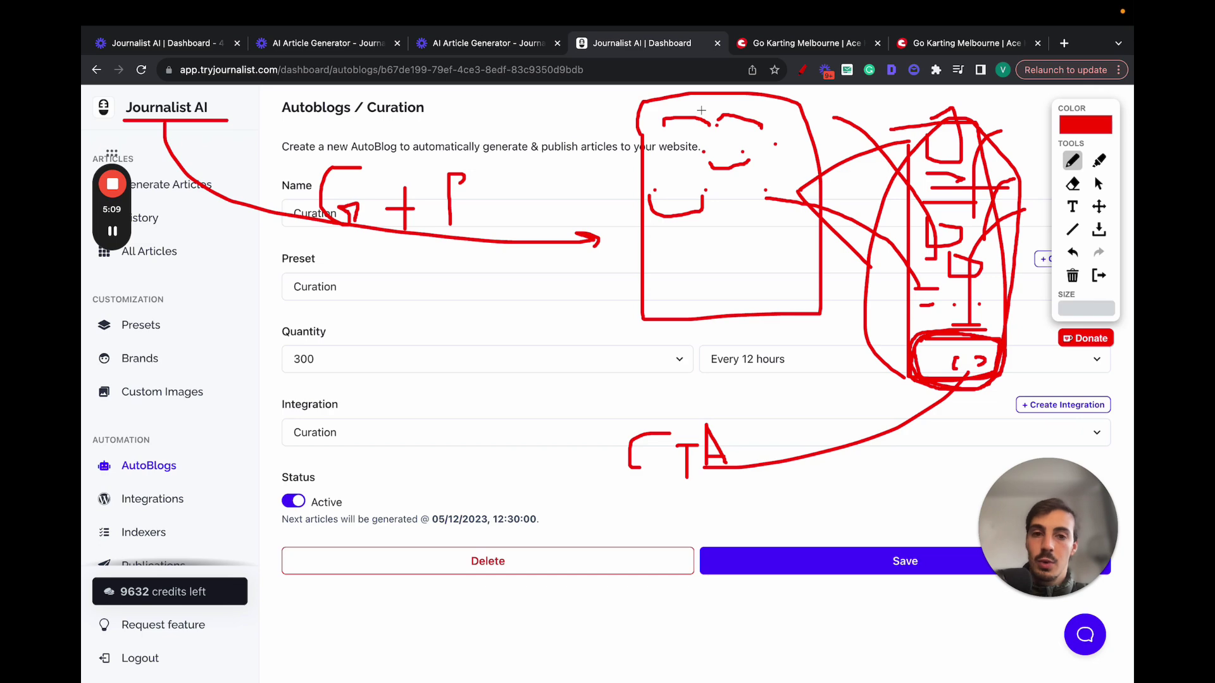
- Start a new integration and look through the Shopify, Ghost, Webflow, Blogger, Zapier and External API types
left_click(1098, 275)
left_click(203, 502)
left_click(586, 455)
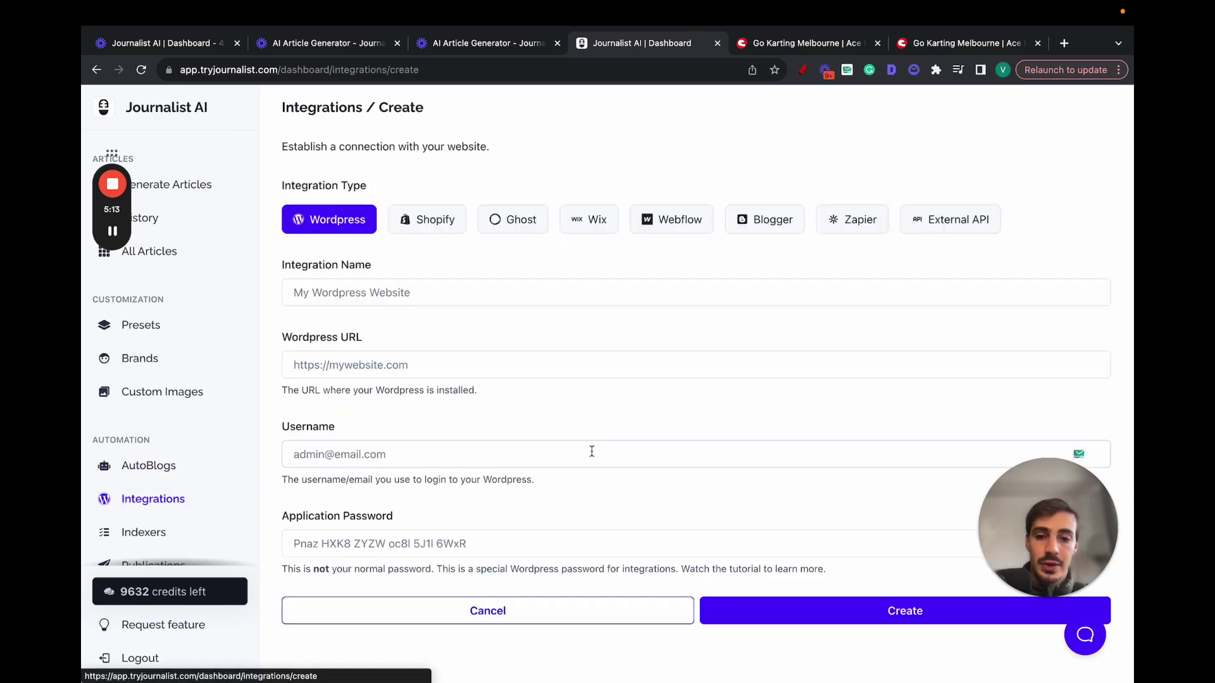
left_click(432, 224)
left_click(517, 219)
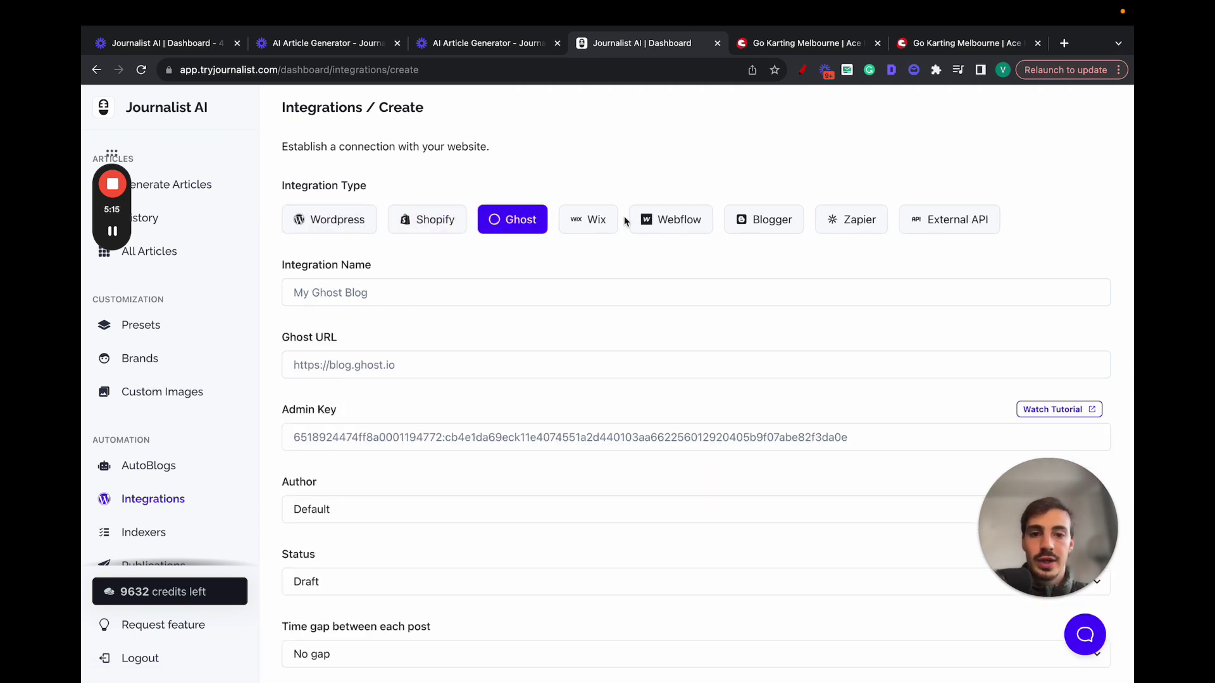
left_click(674, 221)
left_click(770, 220)
left_click(853, 221)
left_click(937, 221)
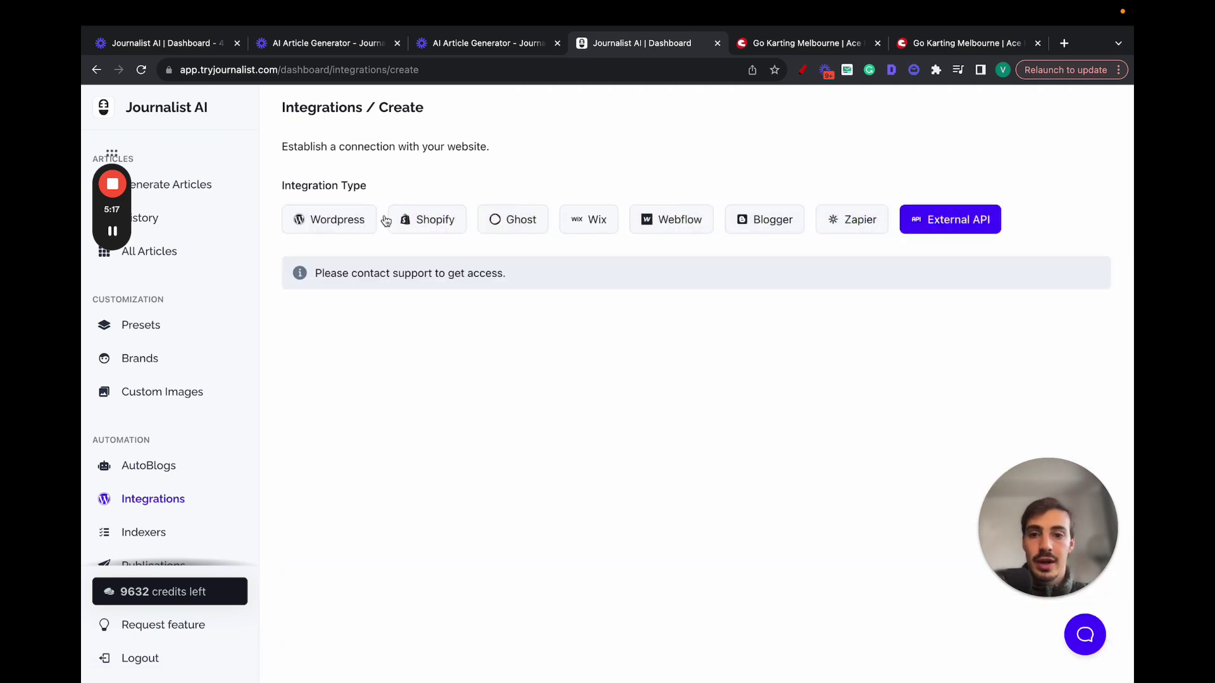
- Recheck the Wordpress, Wix, Webflow and Shopify types, then bring up a blank new AutoBlog form
left_click(351, 219)
left_click(594, 220)
left_click(655, 219)
left_click(432, 219)
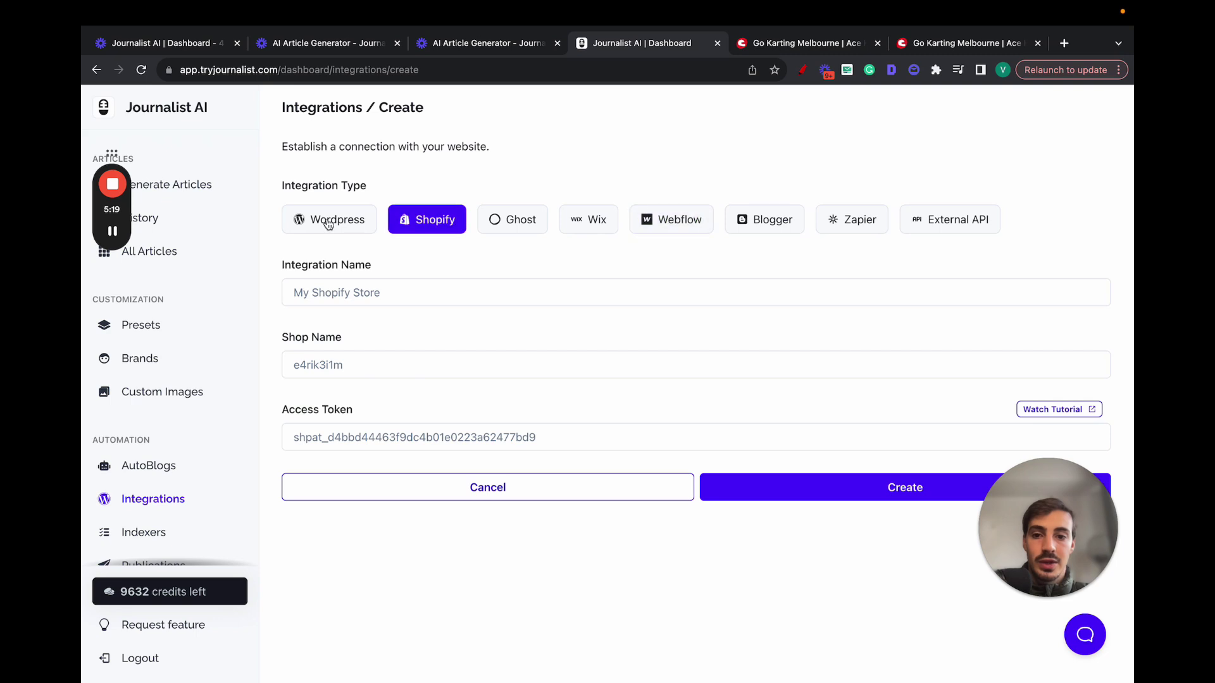
left_click(333, 219)
left_click(148, 465)
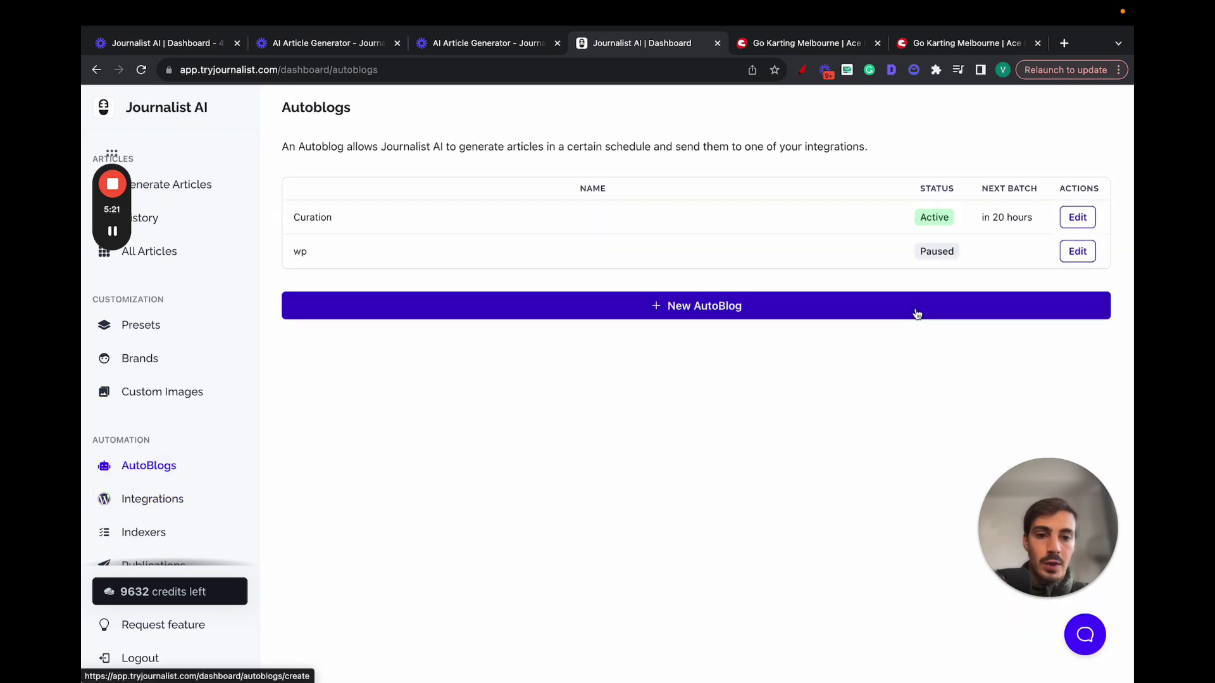
left_click(489, 317)
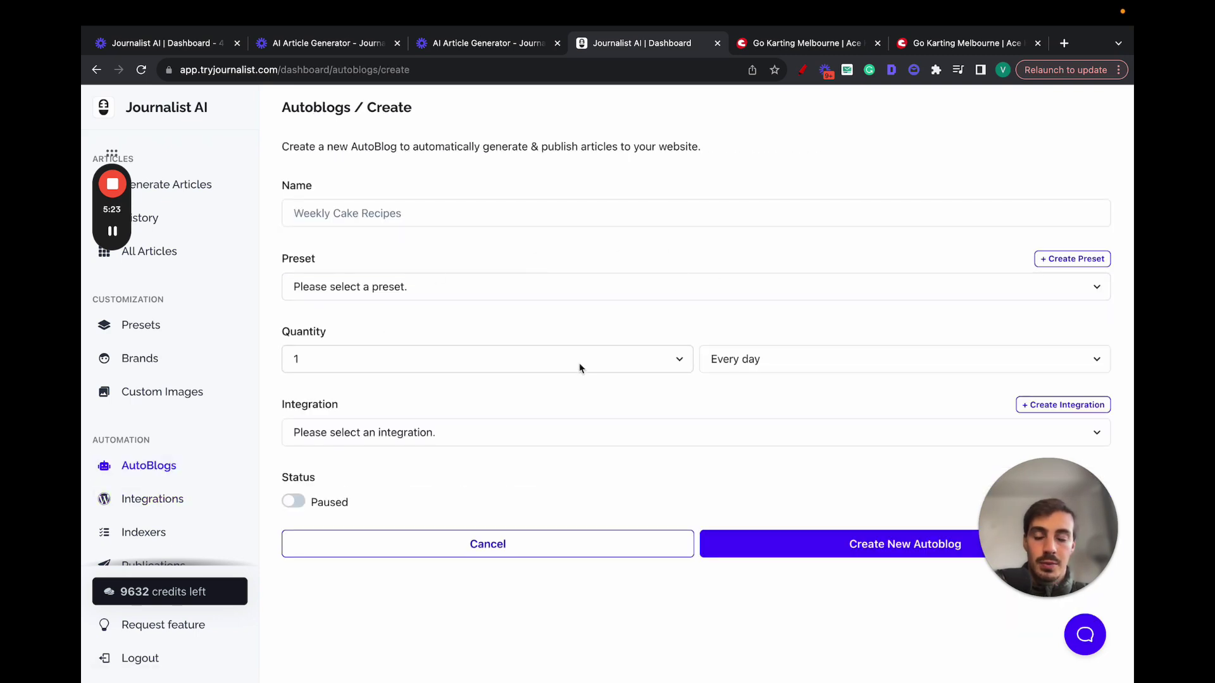
scroll(226, 444, "down", 3)
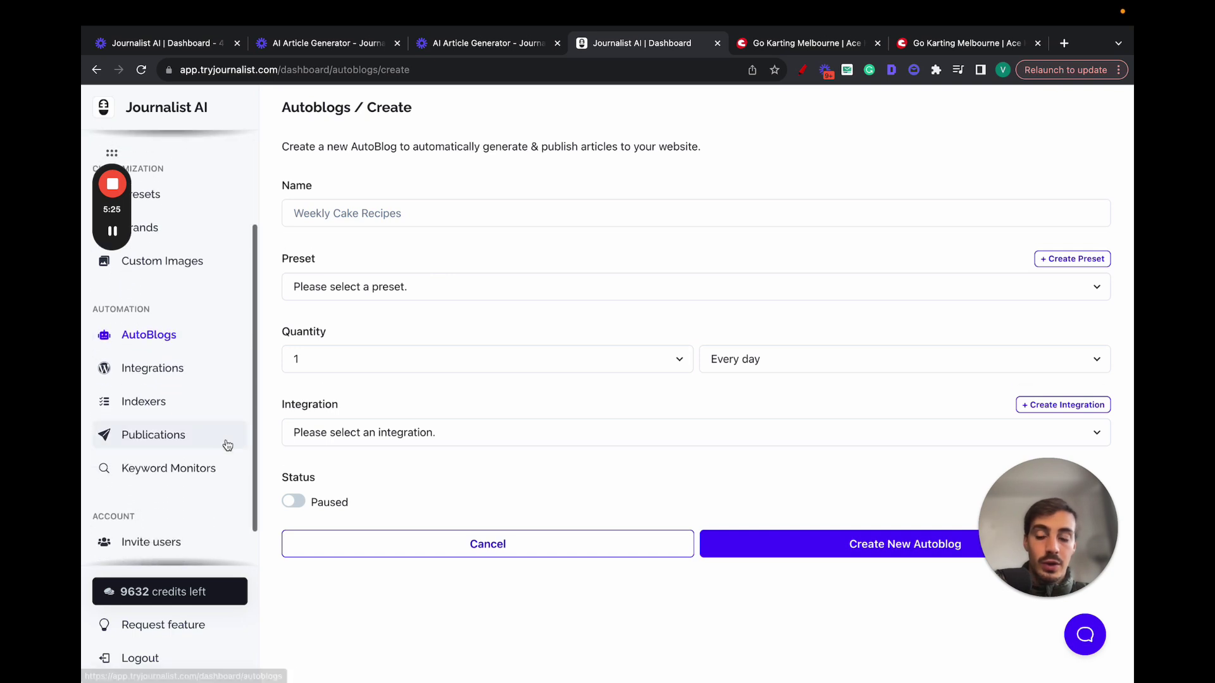
- Go to Indexers and bring up the blank New Indexer form
left_click(180, 406)
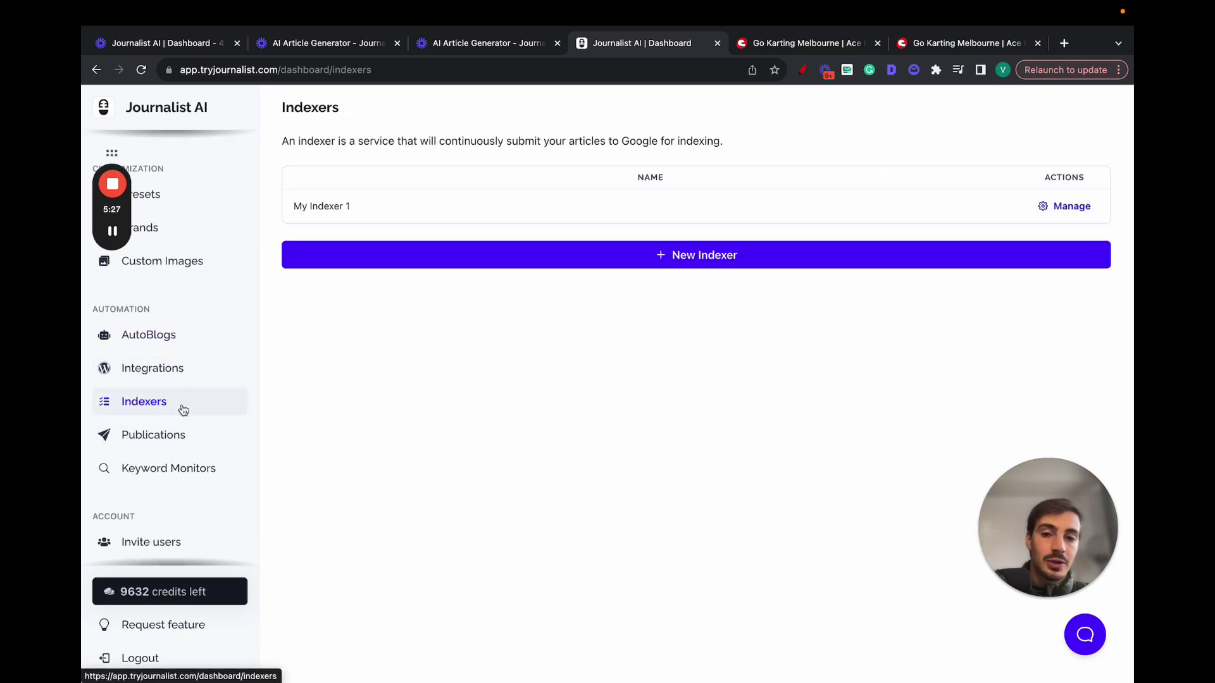
left_click(624, 256)
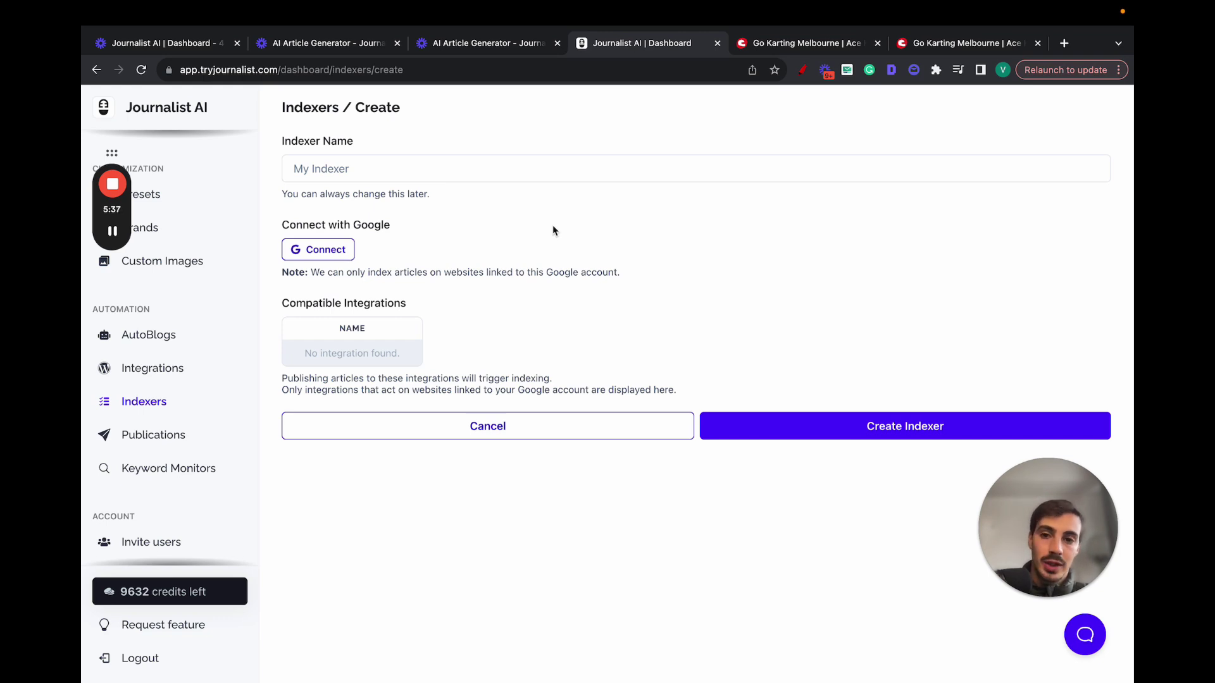
scroll(190, 408, "down", 2)
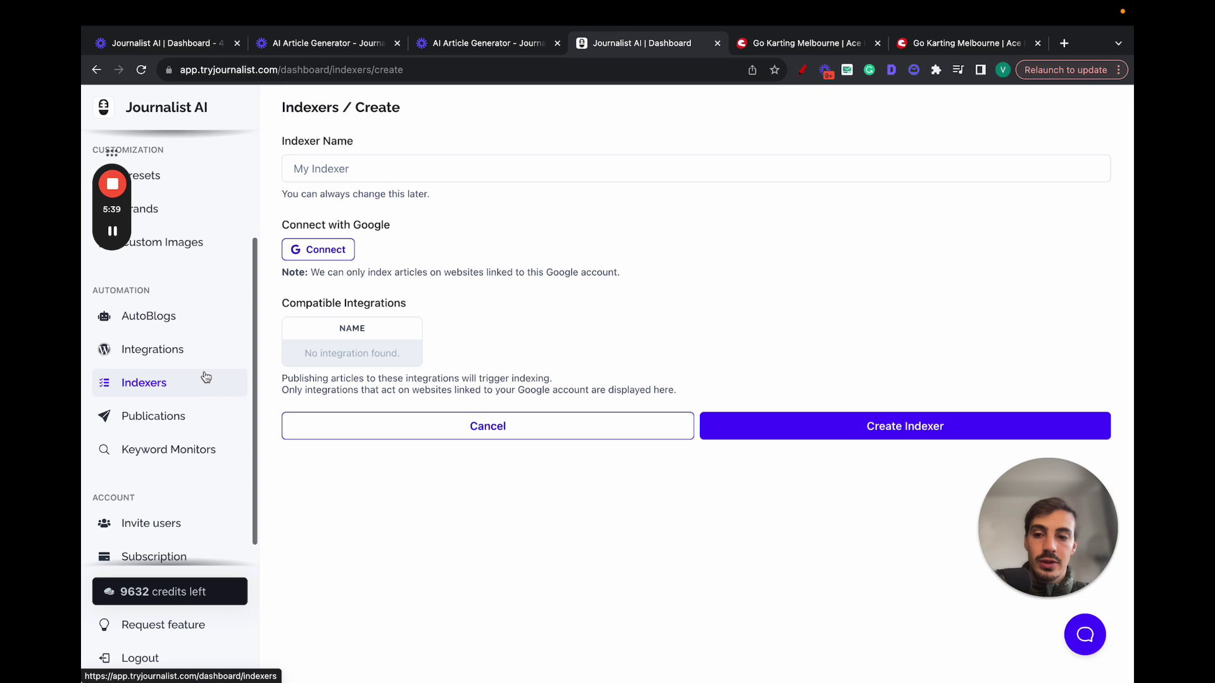
- In the My Karting Site monitor, tick go karting deals and go kart engine mount, then view History
left_click(190, 435)
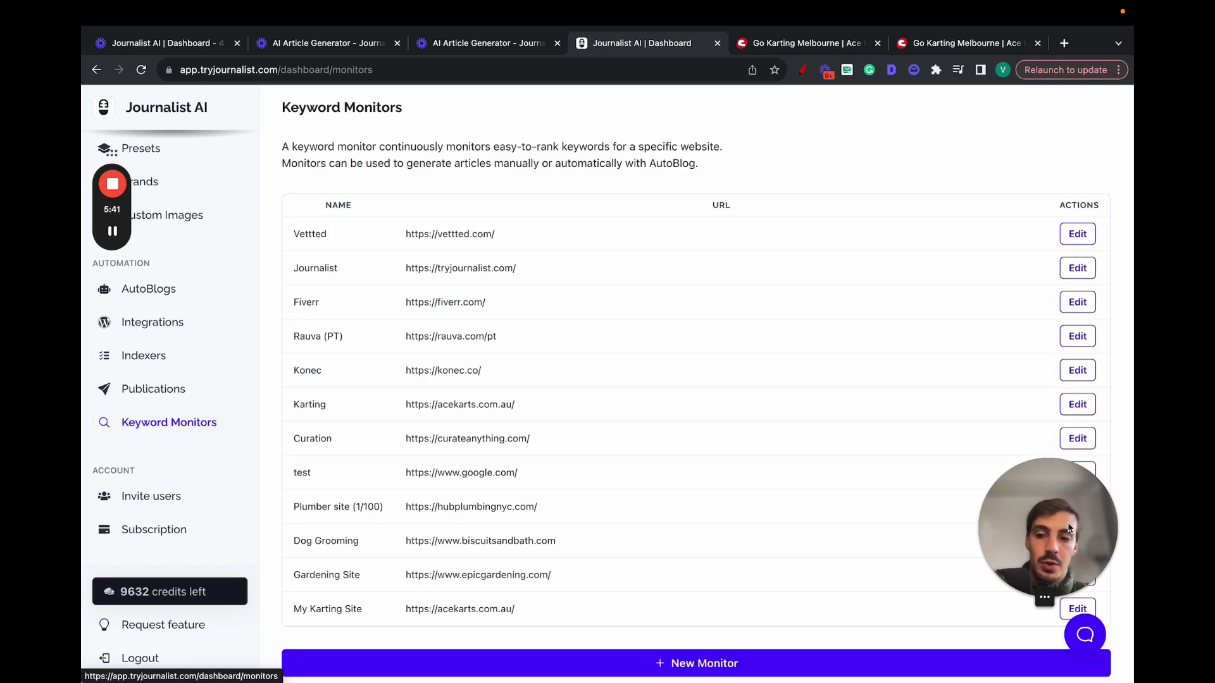
scroll(801, 404, "down", 1)
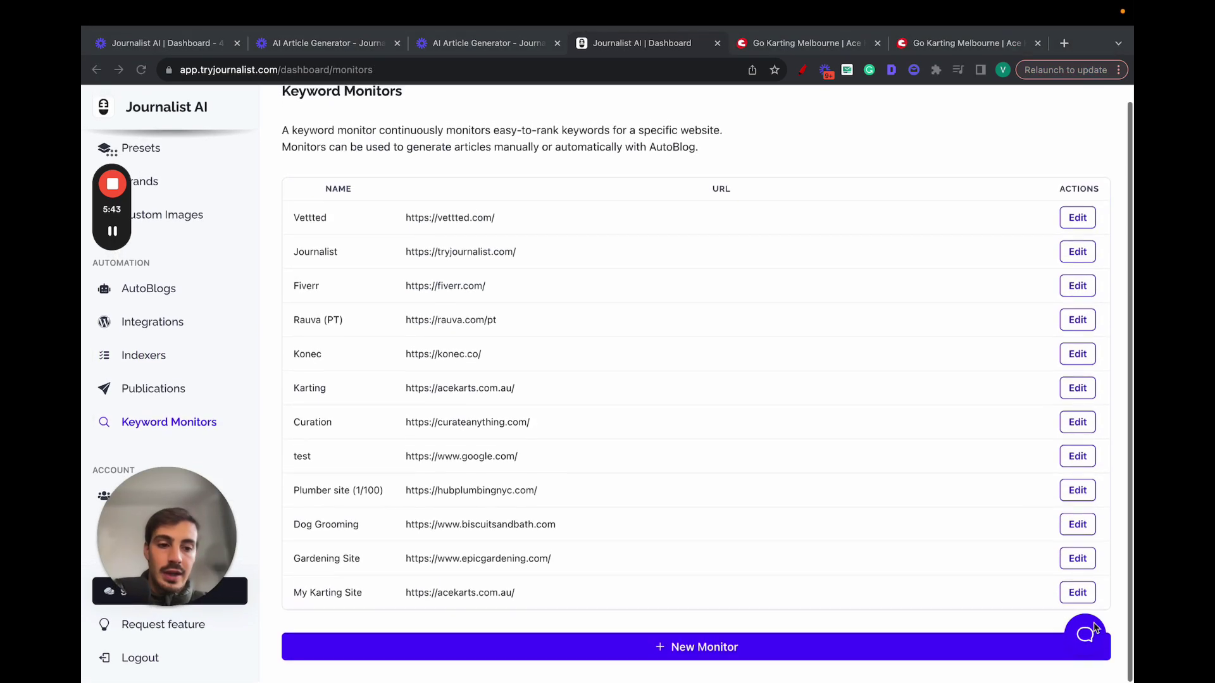
left_click(1079, 593)
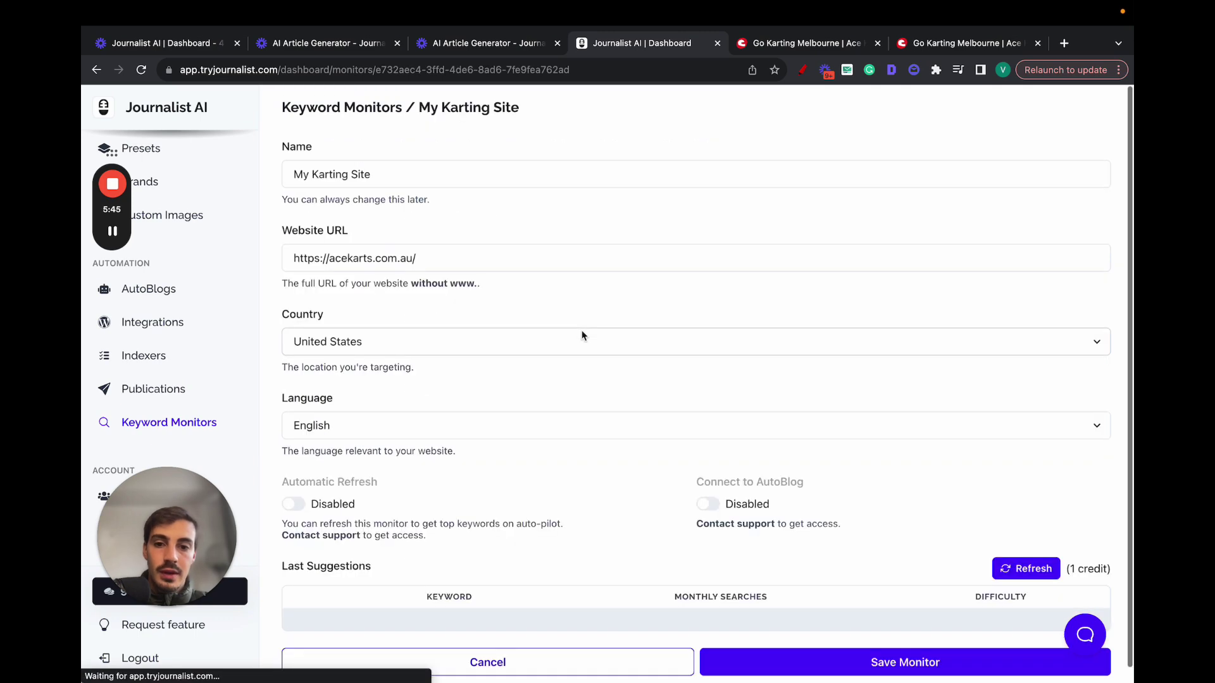
scroll(636, 540, "down", 10)
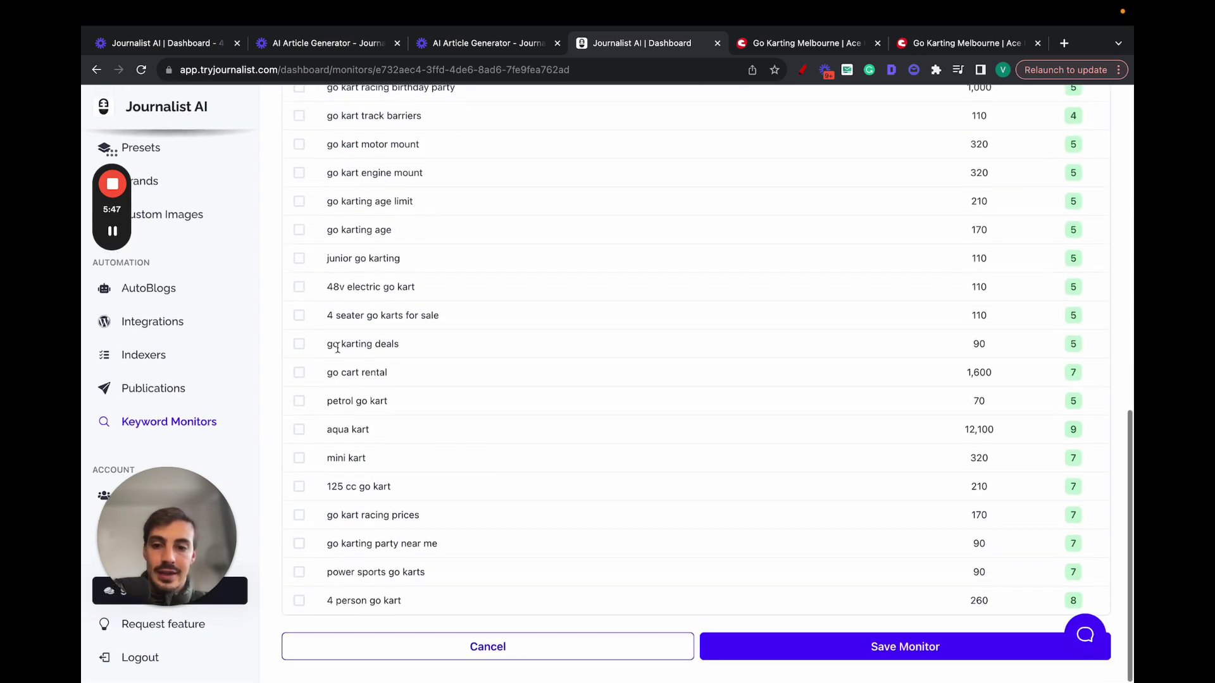
left_click(299, 344)
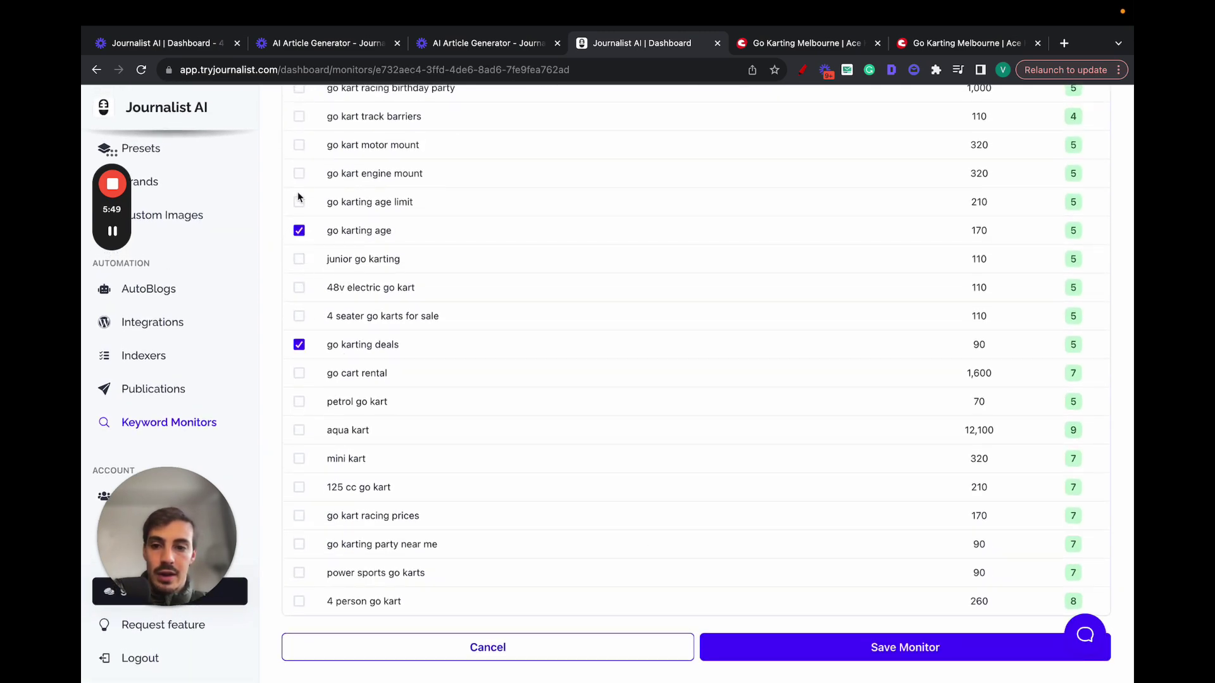
left_click(299, 173)
scroll(299, 173, "up", 3)
scroll(756, 332, "up", 2)
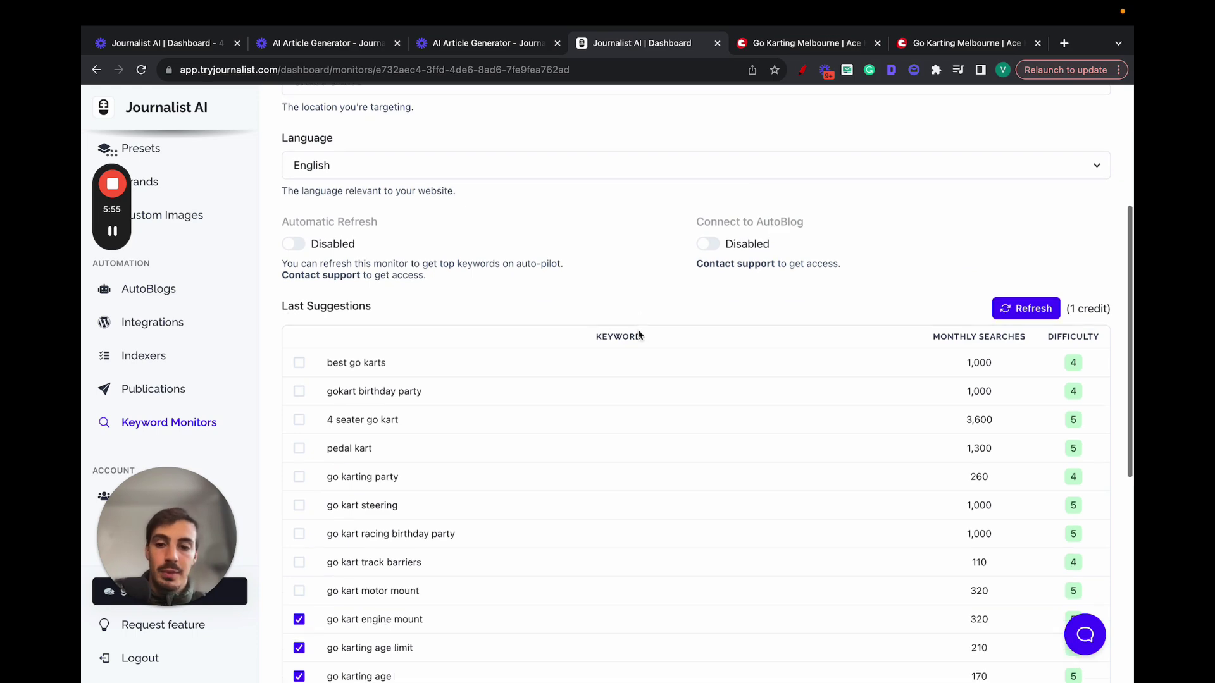
scroll(399, 427, "down", 3)
scroll(531, 439, "up", 5)
scroll(181, 238, "up", 1)
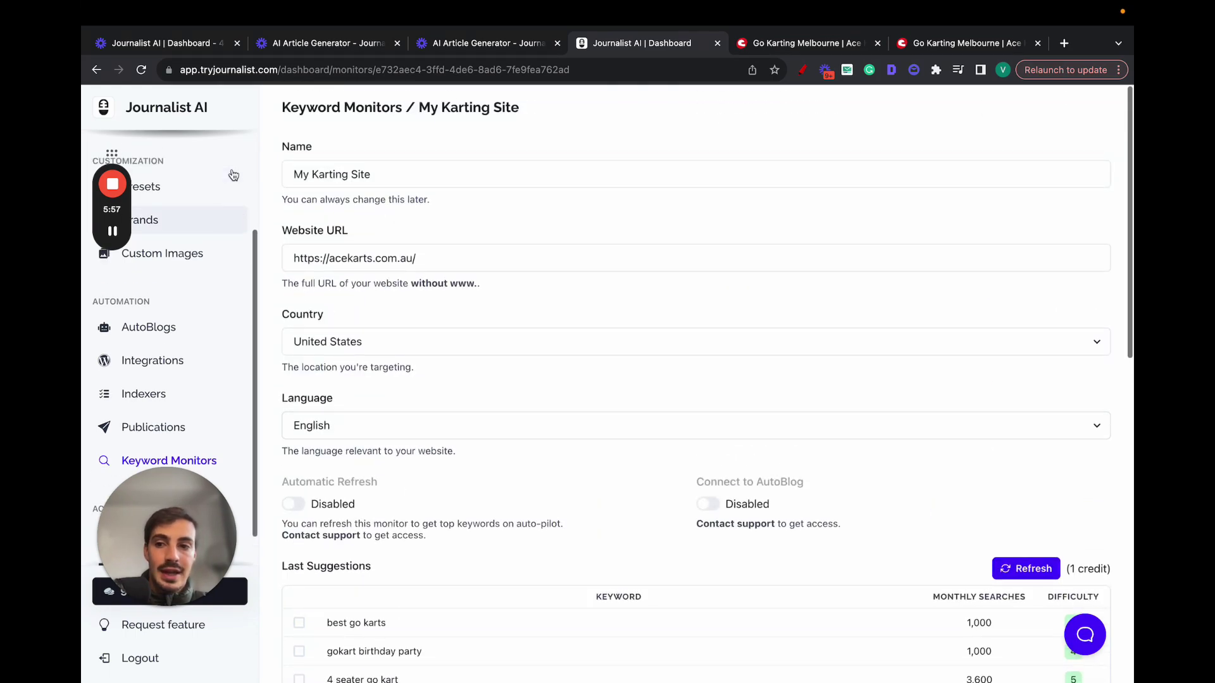
scroll(180, 238, "up", 3)
left_click(190, 228)
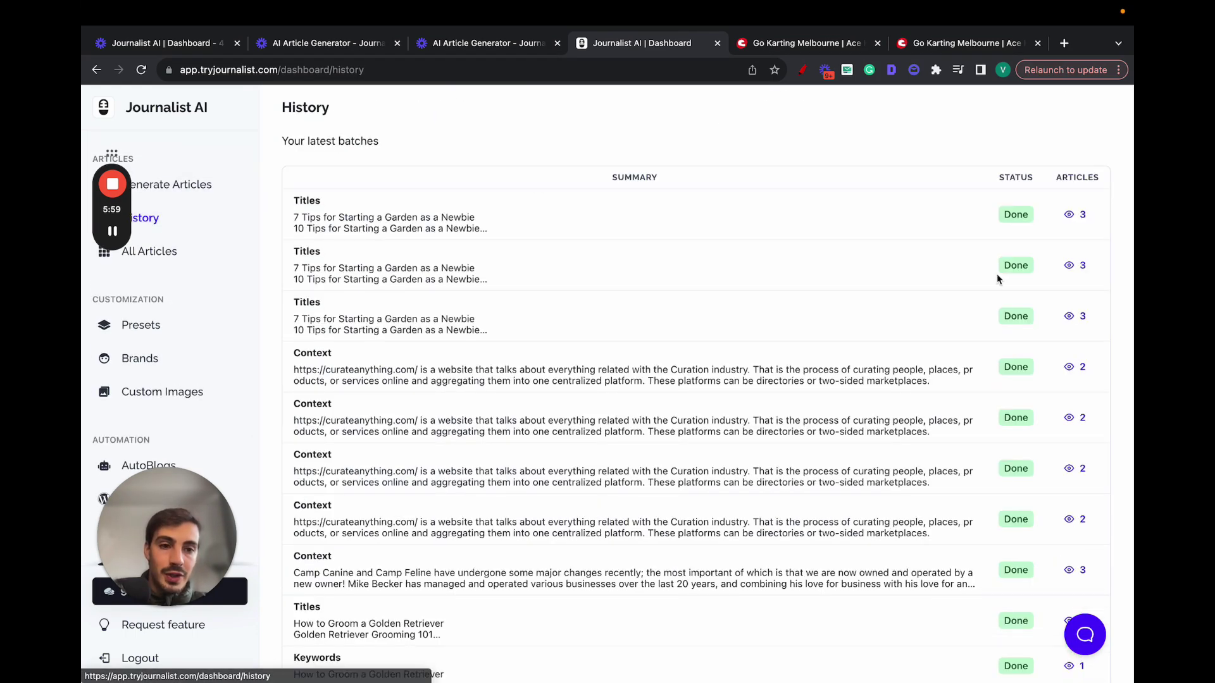
- Find the kart-driving batch, preview its articles and follow the in-article link to Ace Karts' FAQ
key("super+f")
key("Return")
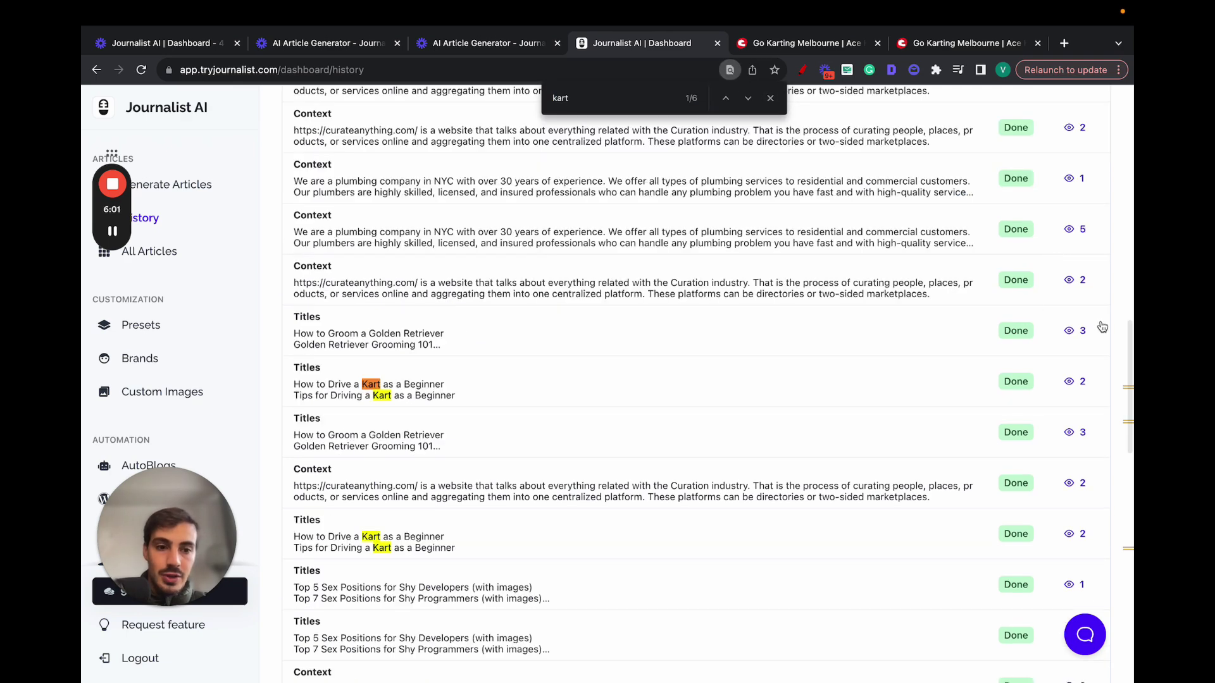
left_click(1065, 383)
left_click(995, 301)
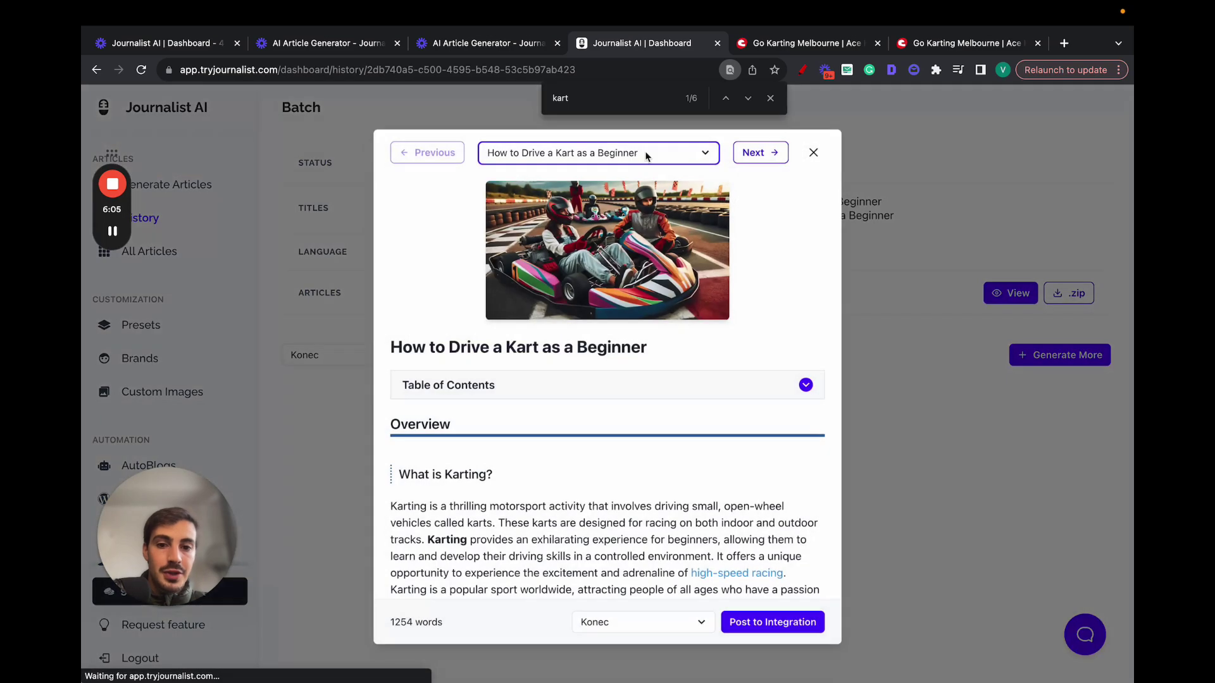
scroll(383, 273, "down", 3)
left_click_drag(384, 273, 556, 497)
scroll(731, 328, "down", 2)
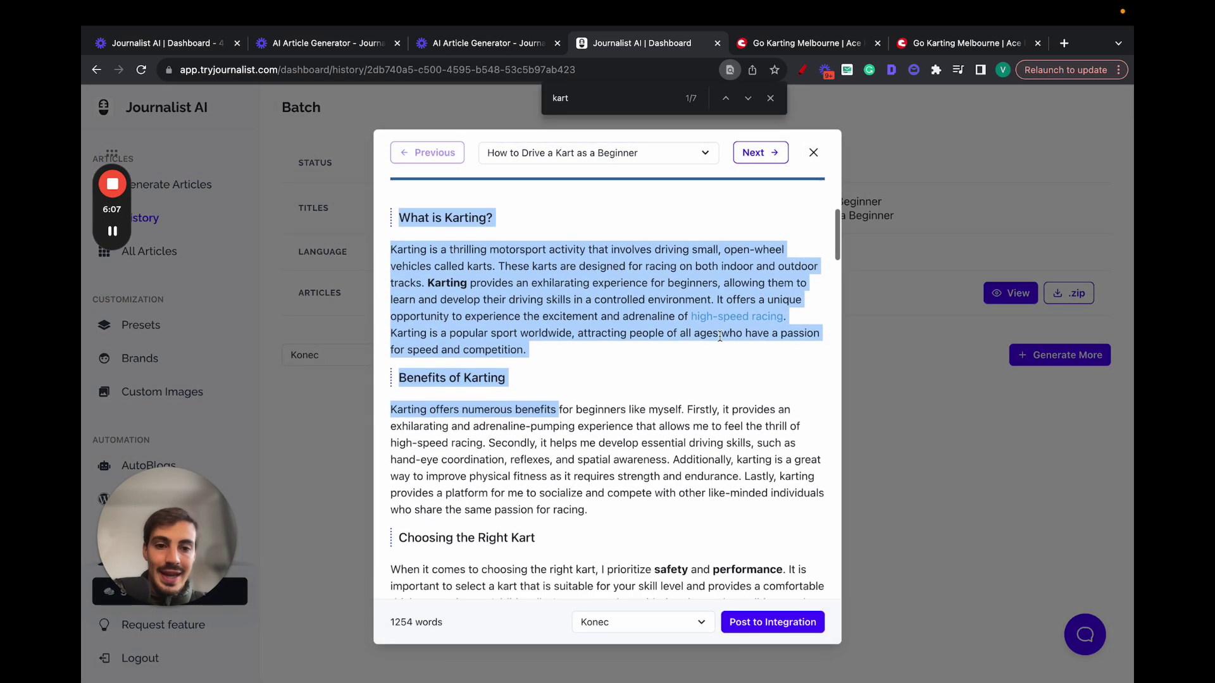
scroll(686, 333, "down", 1)
left_click(686, 333)
scroll(685, 332, "down", 3)
scroll(686, 333, "up", 2)
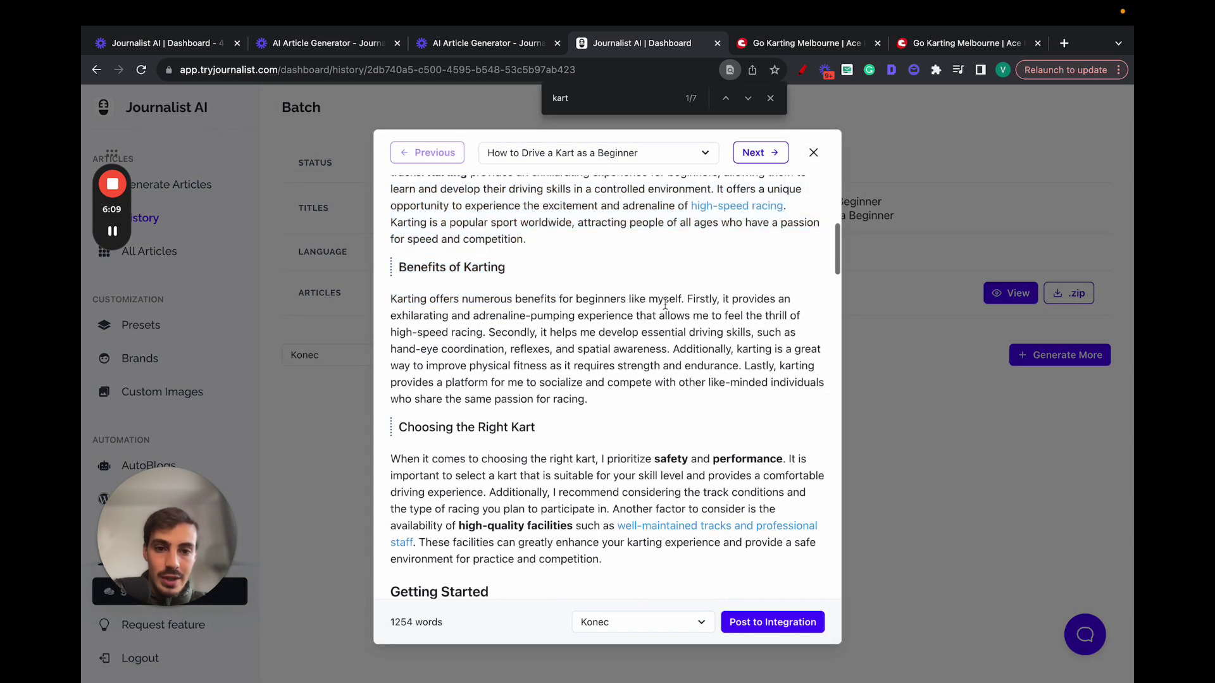
left_click(739, 211)
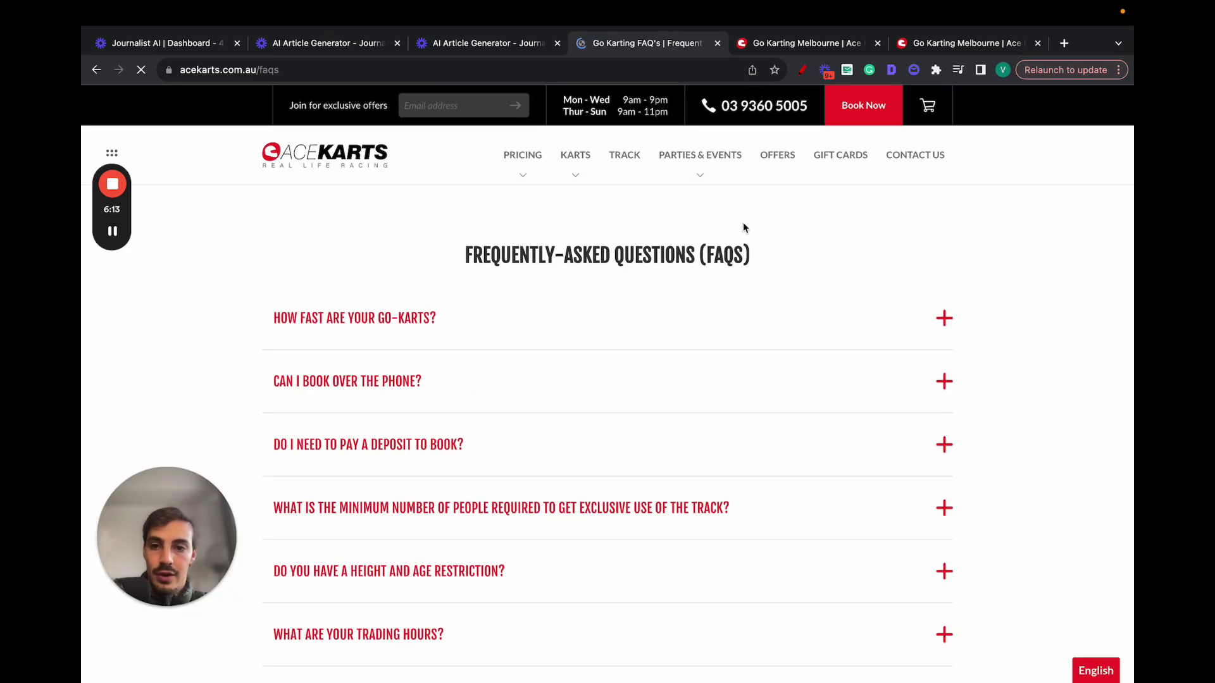
scroll(742, 228, "down", 5)
scroll(744, 229, "down", 5)
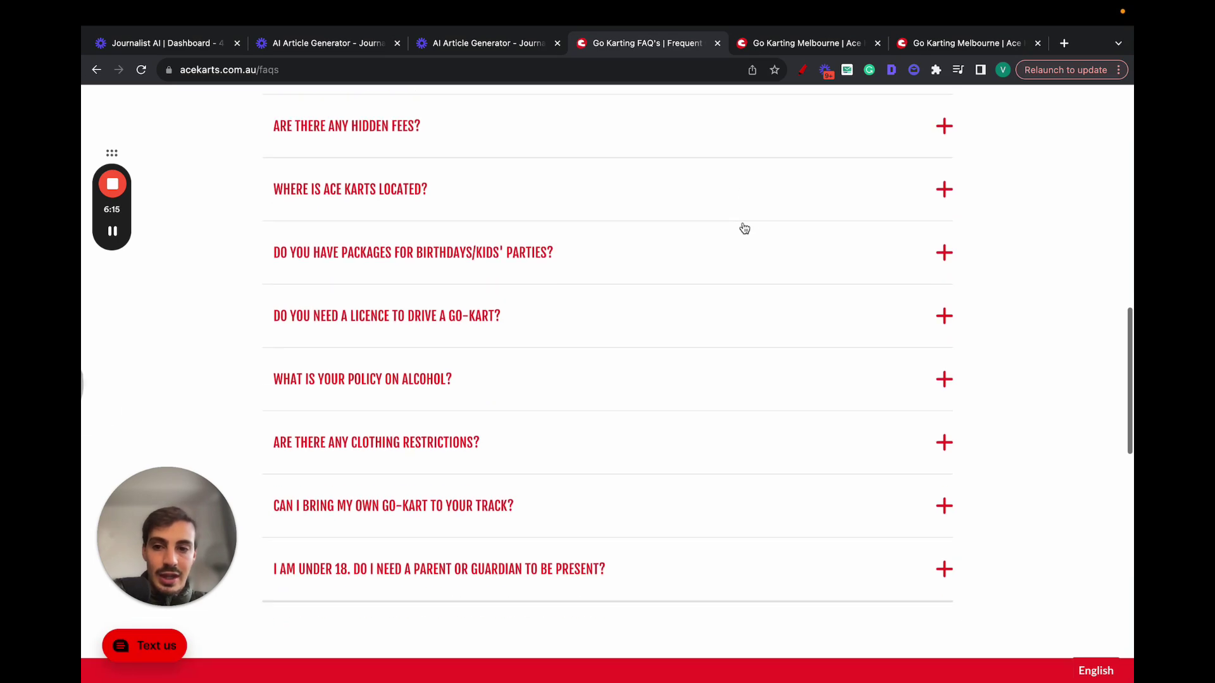
scroll(744, 227, "left", 5)
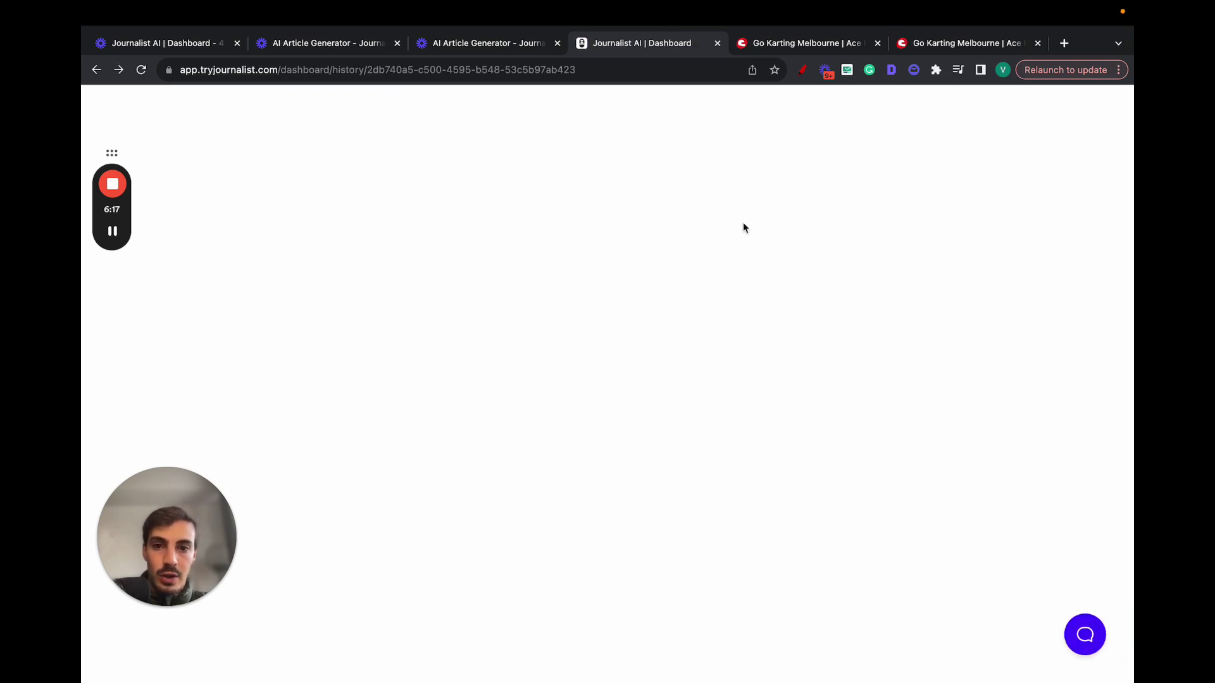
- Preview both kart articles, play the go-karting tips video, close the preview, and return to Keyword Monitors
left_click(1014, 302)
scroll(427, 294, "down", 5)
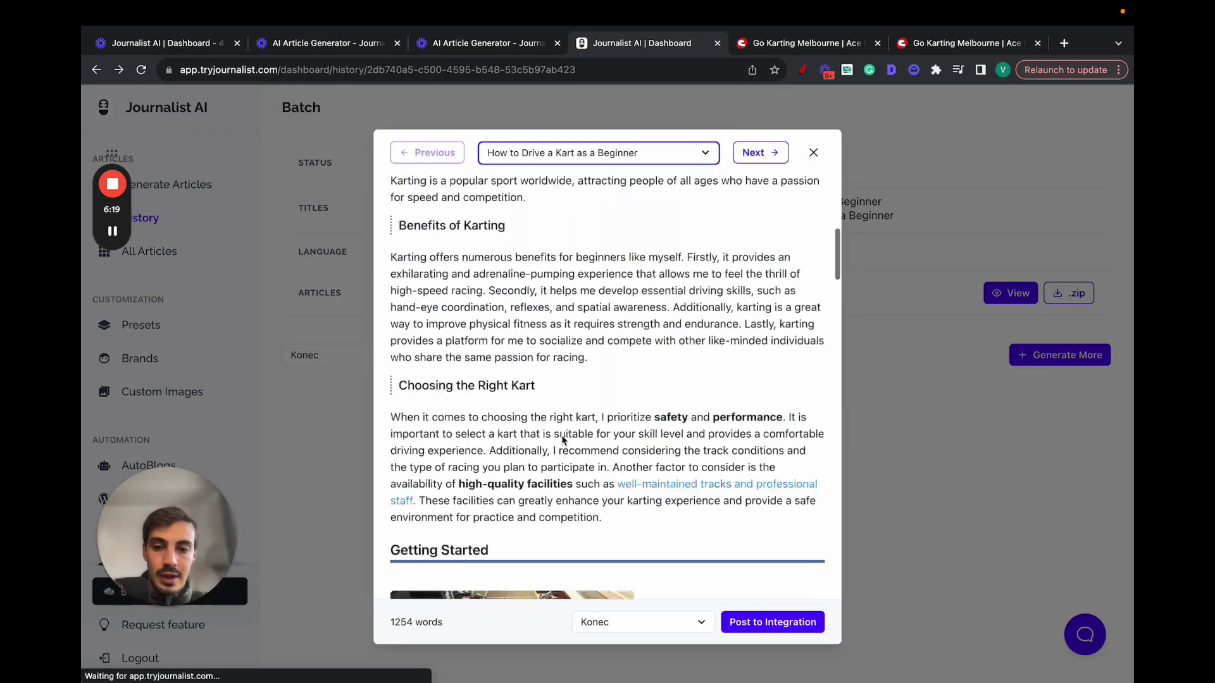
scroll(425, 293, "down", 5)
scroll(425, 293, "down", 3)
scroll(426, 293, "up", 2)
scroll(468, 408, "down", 5)
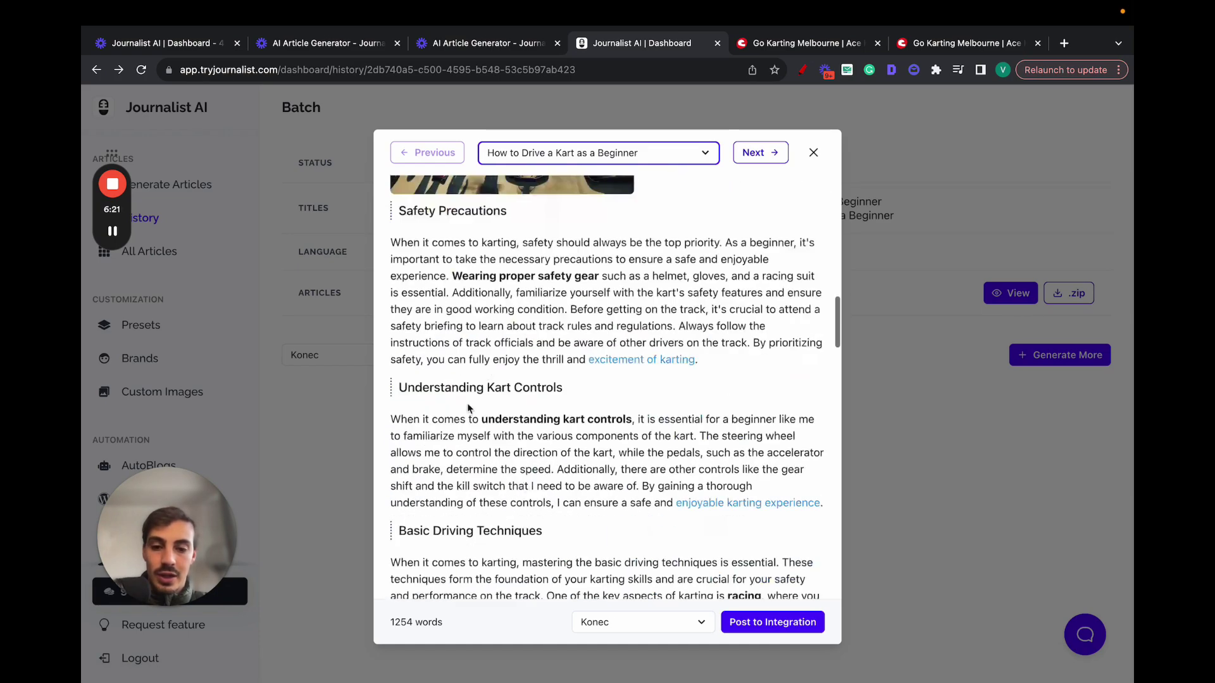
scroll(481, 332, "down", 2)
scroll(589, 271, "down", 2)
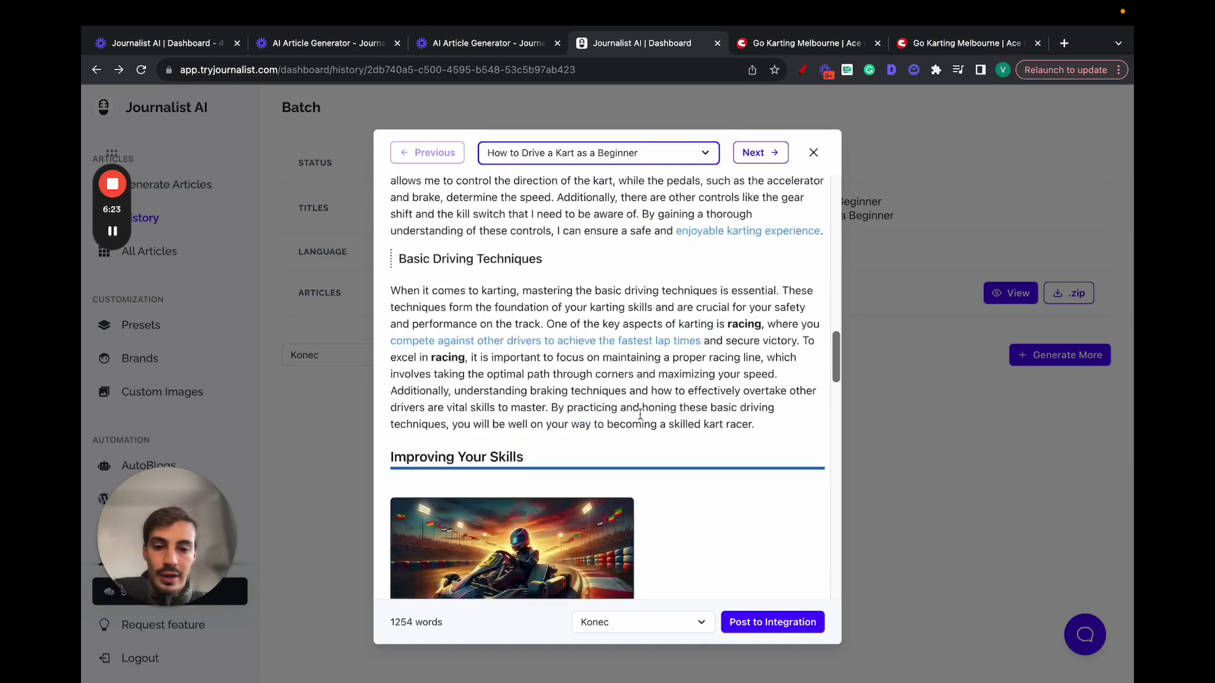
scroll(520, 319, "down", 4)
scroll(520, 320, "down", 3)
scroll(529, 346, "down", 5)
scroll(570, 323, "down", 2)
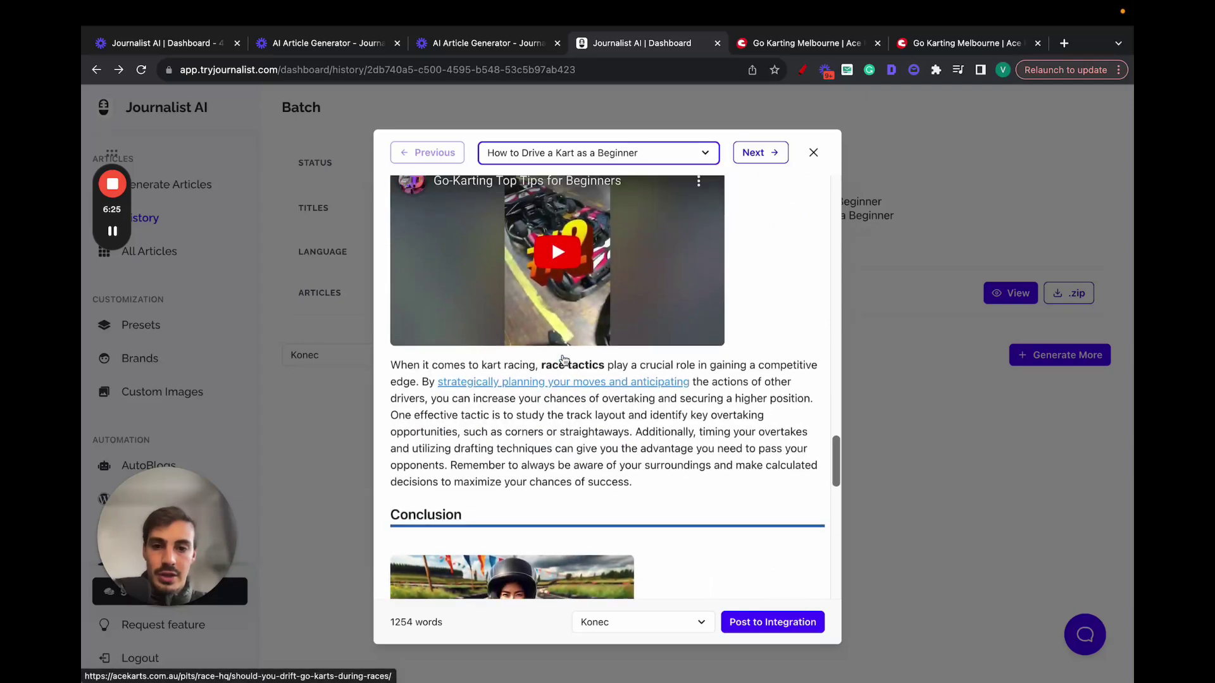
scroll(591, 311, "up", 1)
left_click(589, 311)
scroll(588, 314, "down", 1)
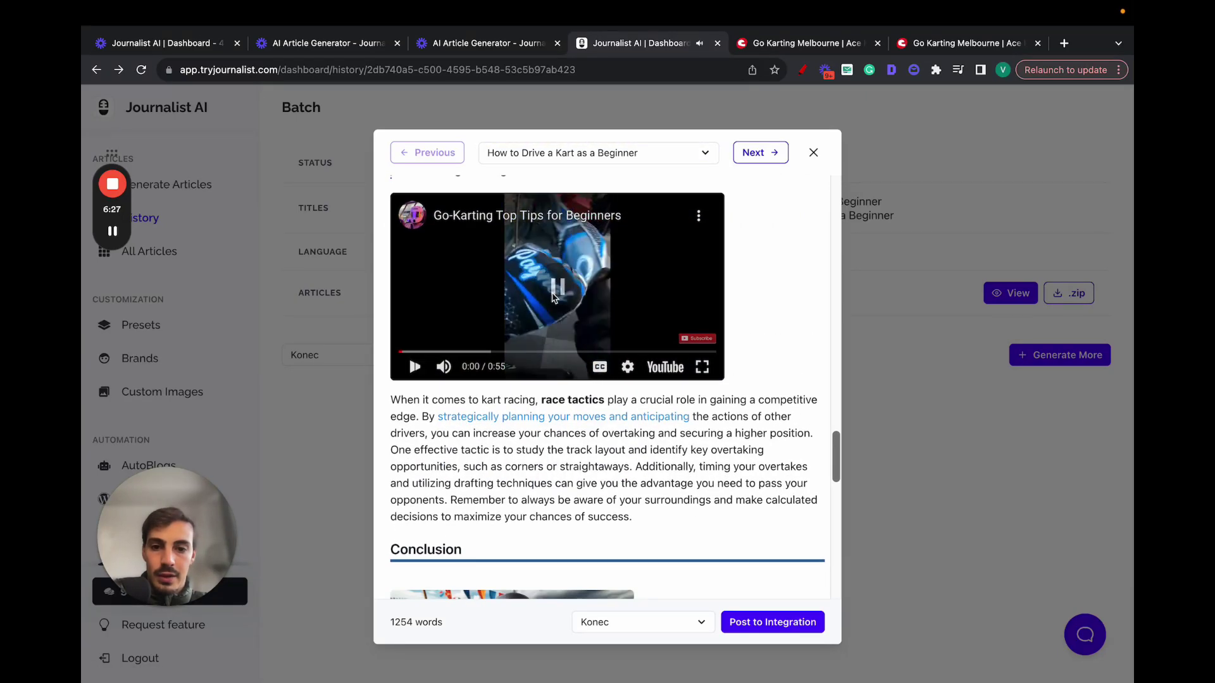
scroll(667, 380, "down", 2)
scroll(667, 381, "down", 5)
scroll(588, 390, "down", 10)
scroll(506, 396, "up", 1)
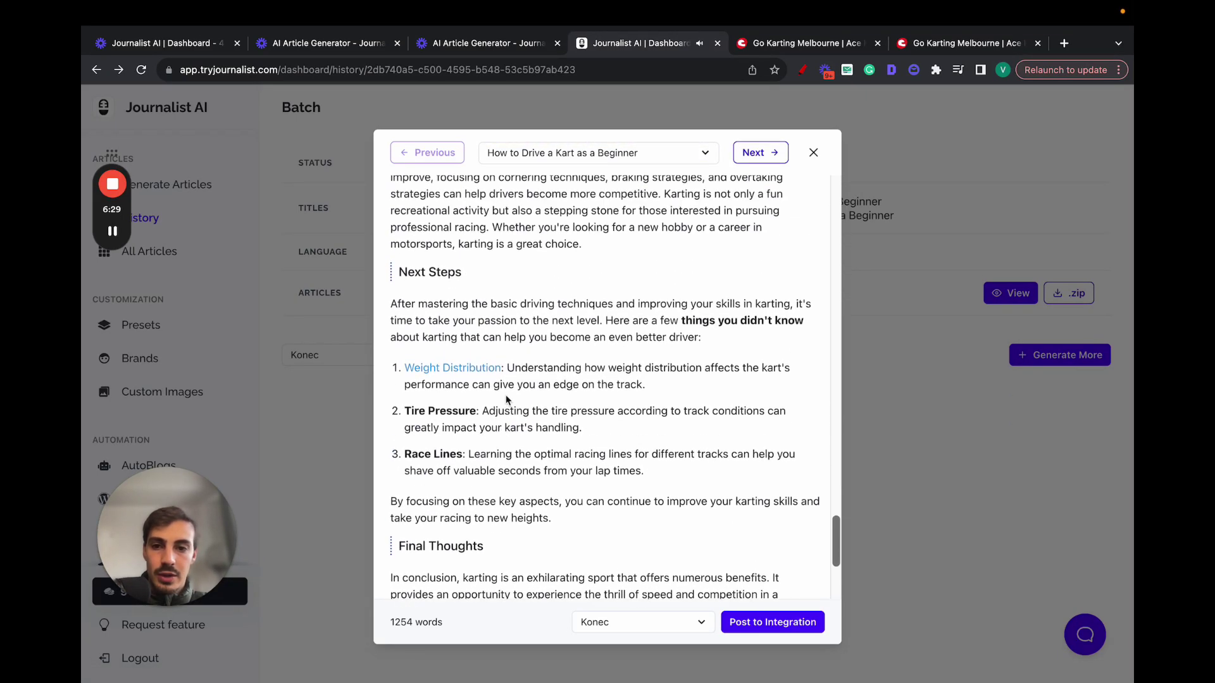
scroll(495, 317, "down", 4)
scroll(608, 332, "down", 2)
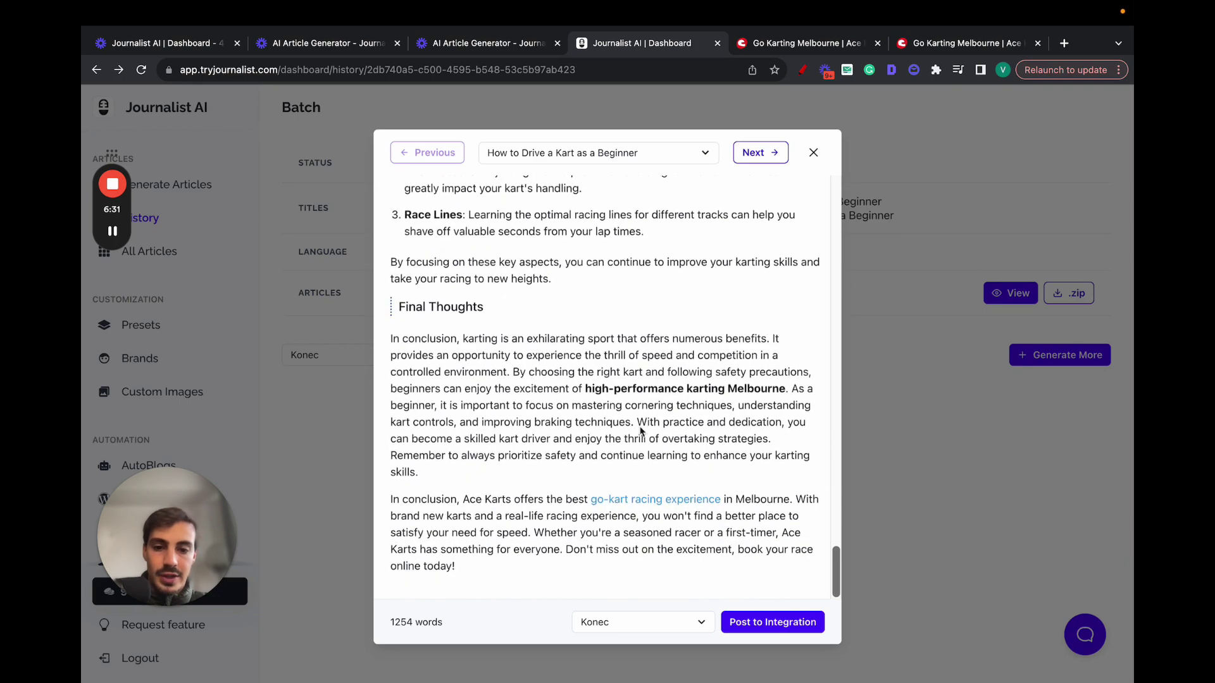
scroll(710, 328, "up", 3)
scroll(709, 327, "up", 15)
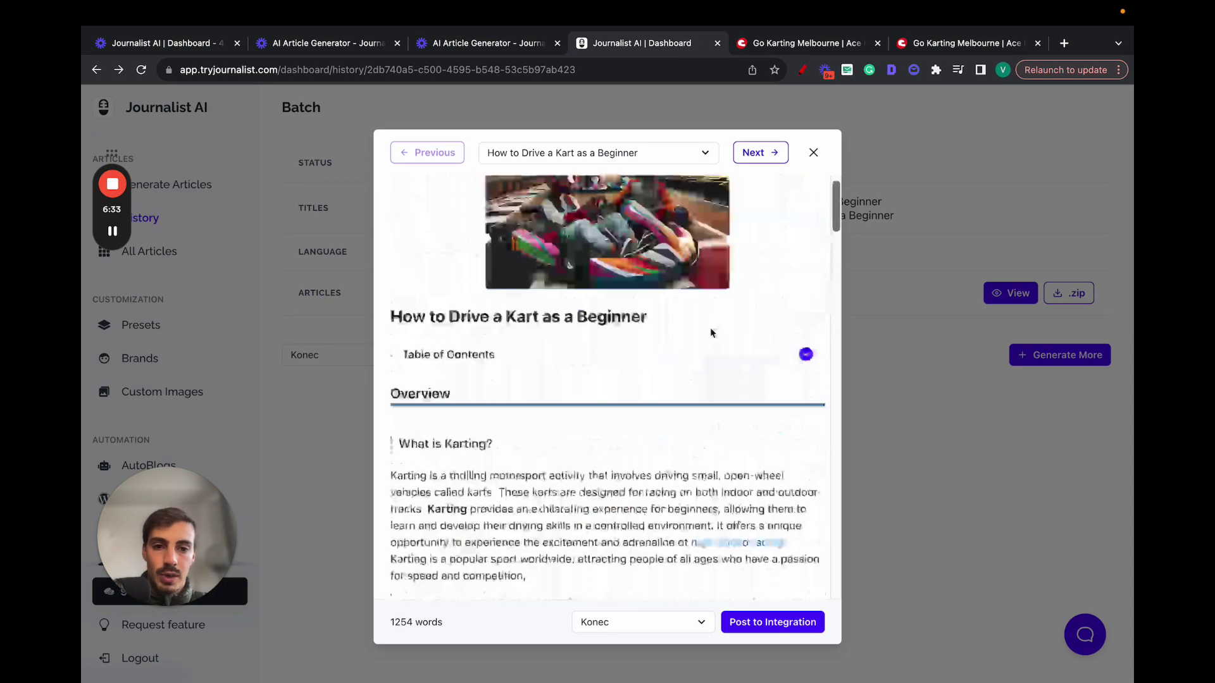
left_click(755, 152)
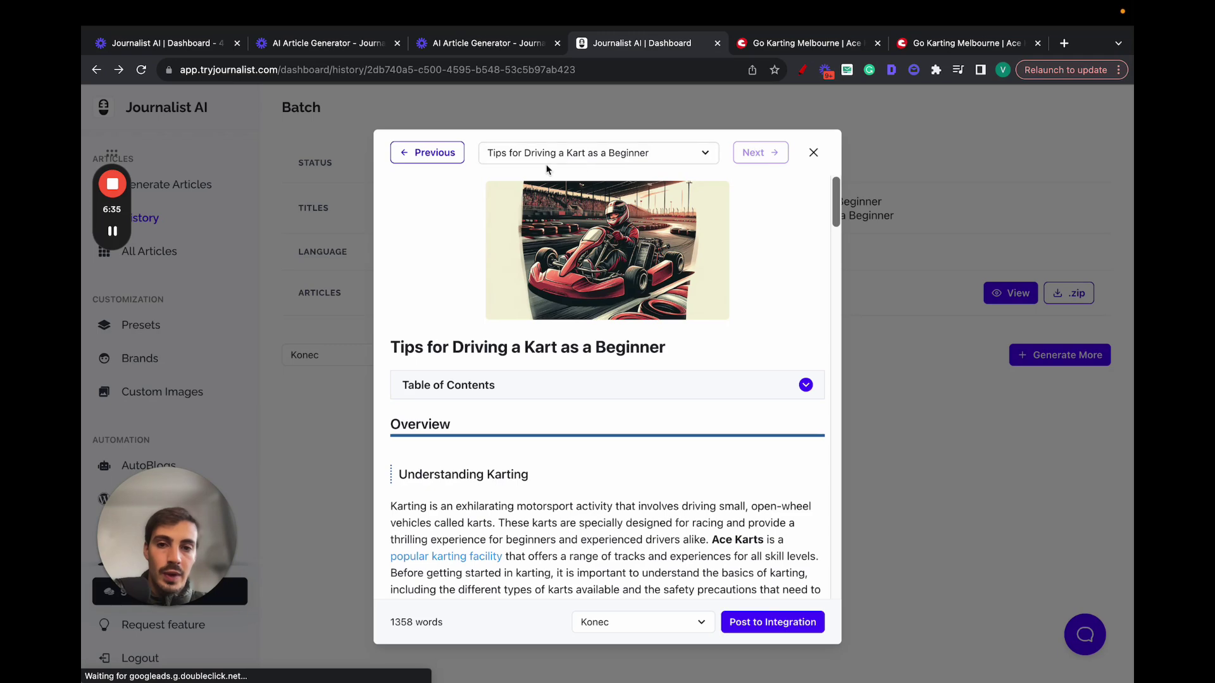
left_click(813, 153)
scroll(163, 472, "down", 3)
scroll(190, 423, "down", 1)
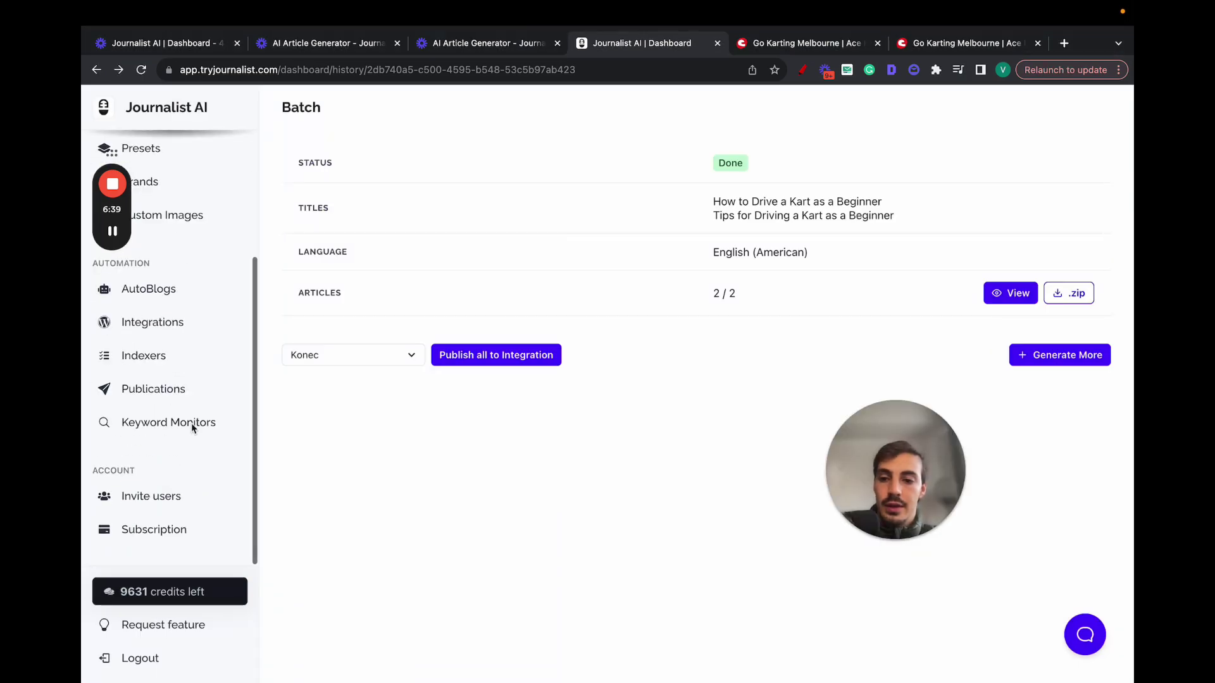
left_click(162, 424)
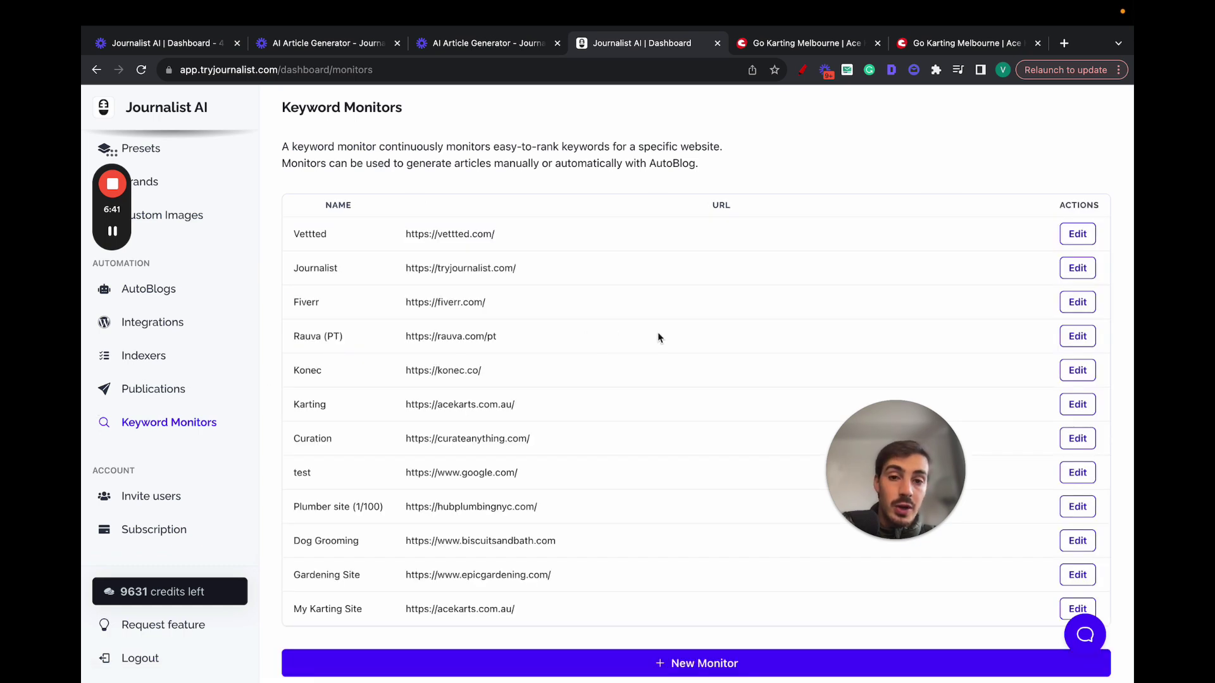
left_click(291, 70)
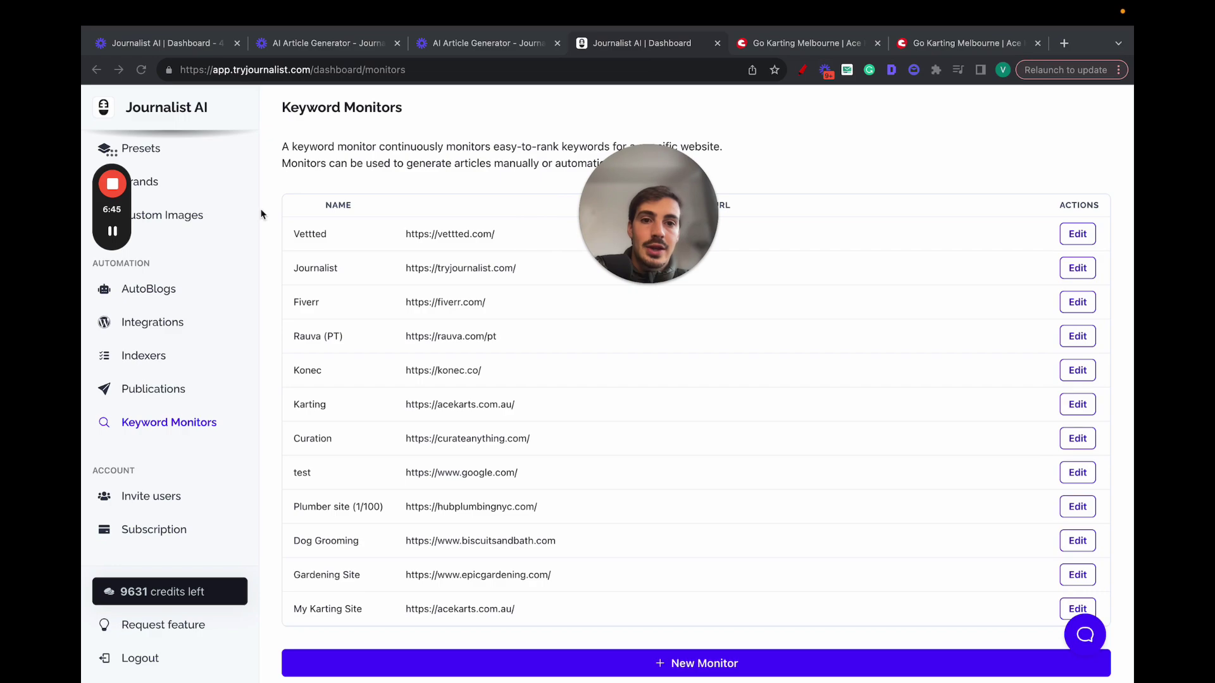